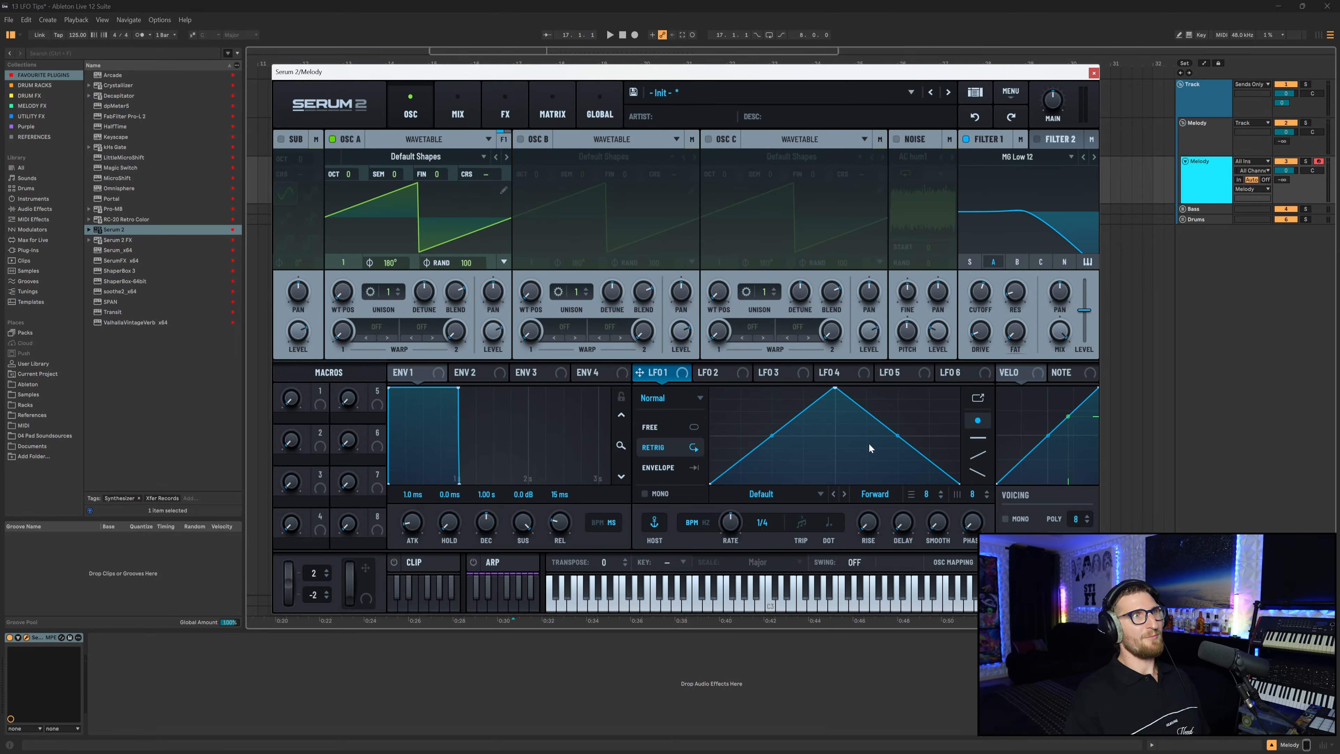
Load the Digital wavetable Evol Sweep into Oscillator A.
left_click(482, 156)
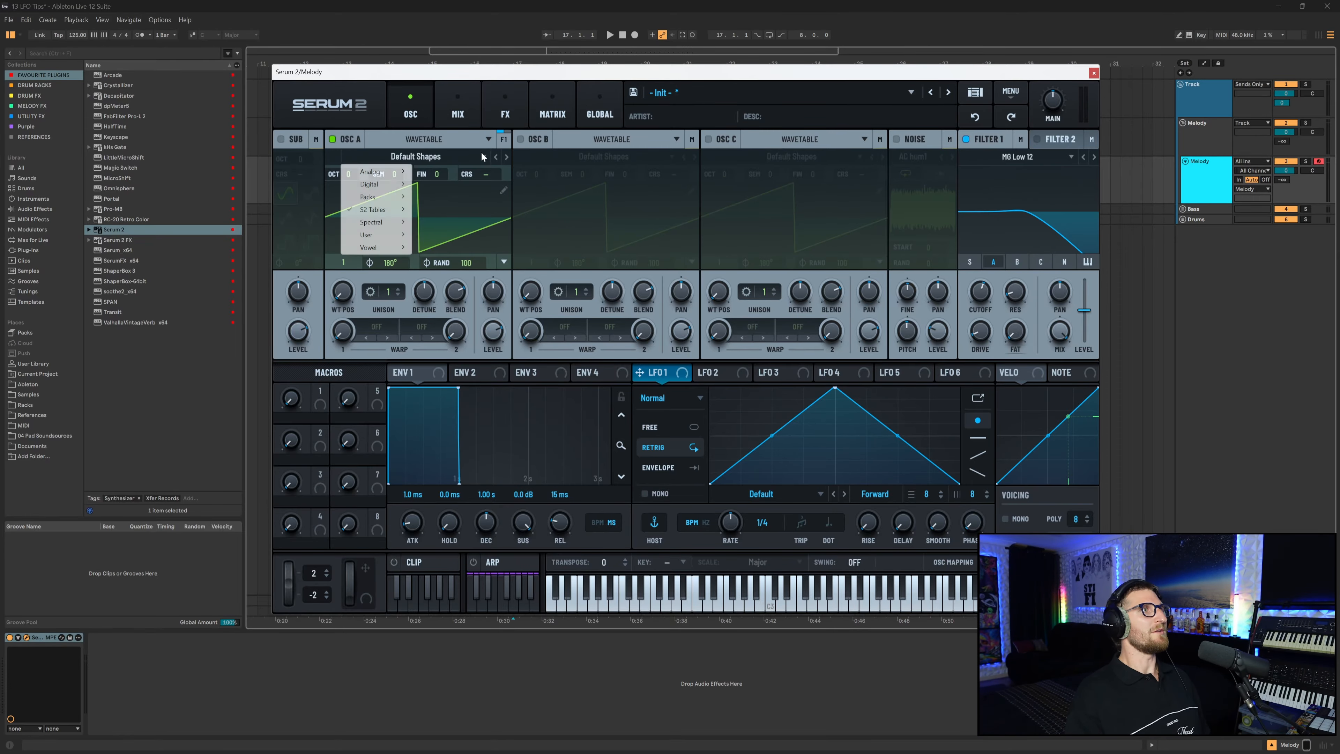
mouse_move(395, 188)
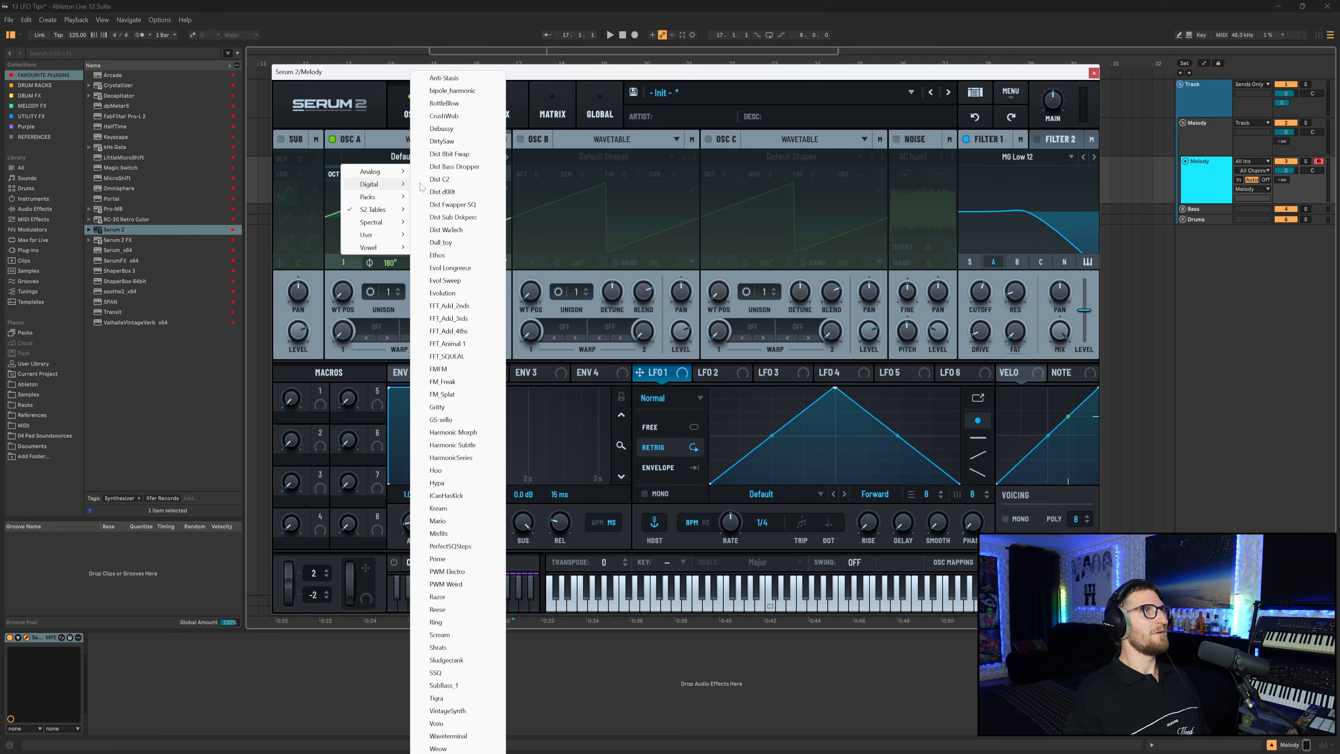
left_click(467, 268)
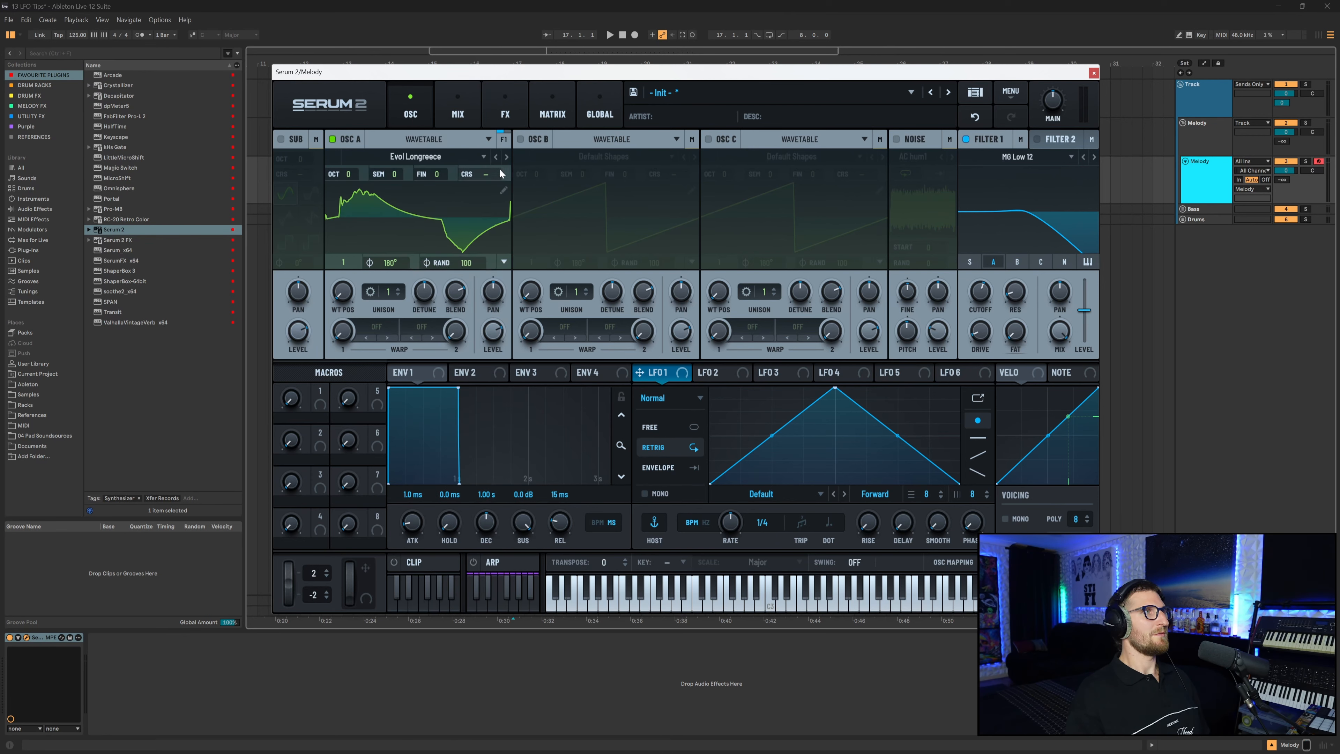
left_click(506, 157)
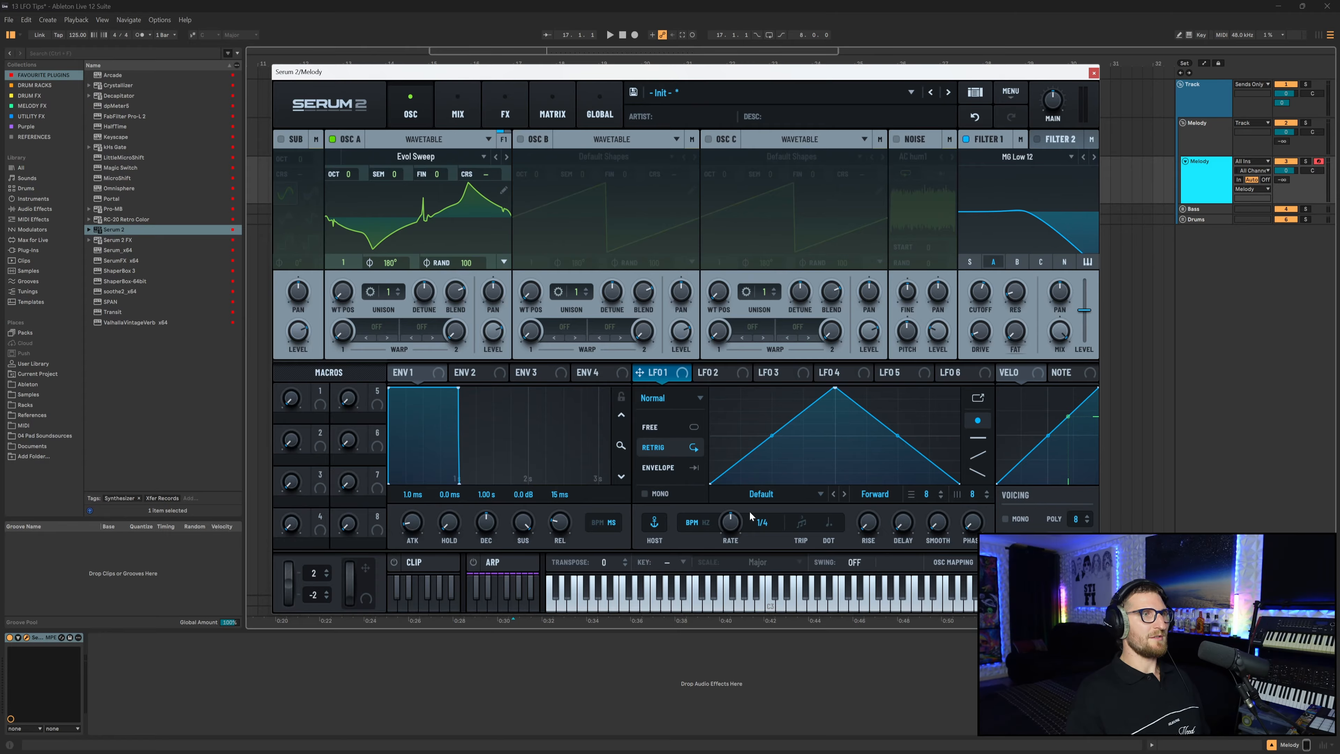
Set LFO 1's shape to Wavetable A to LFO and route LFO 1 to Filter 1's cutoff.
left_click(820, 495)
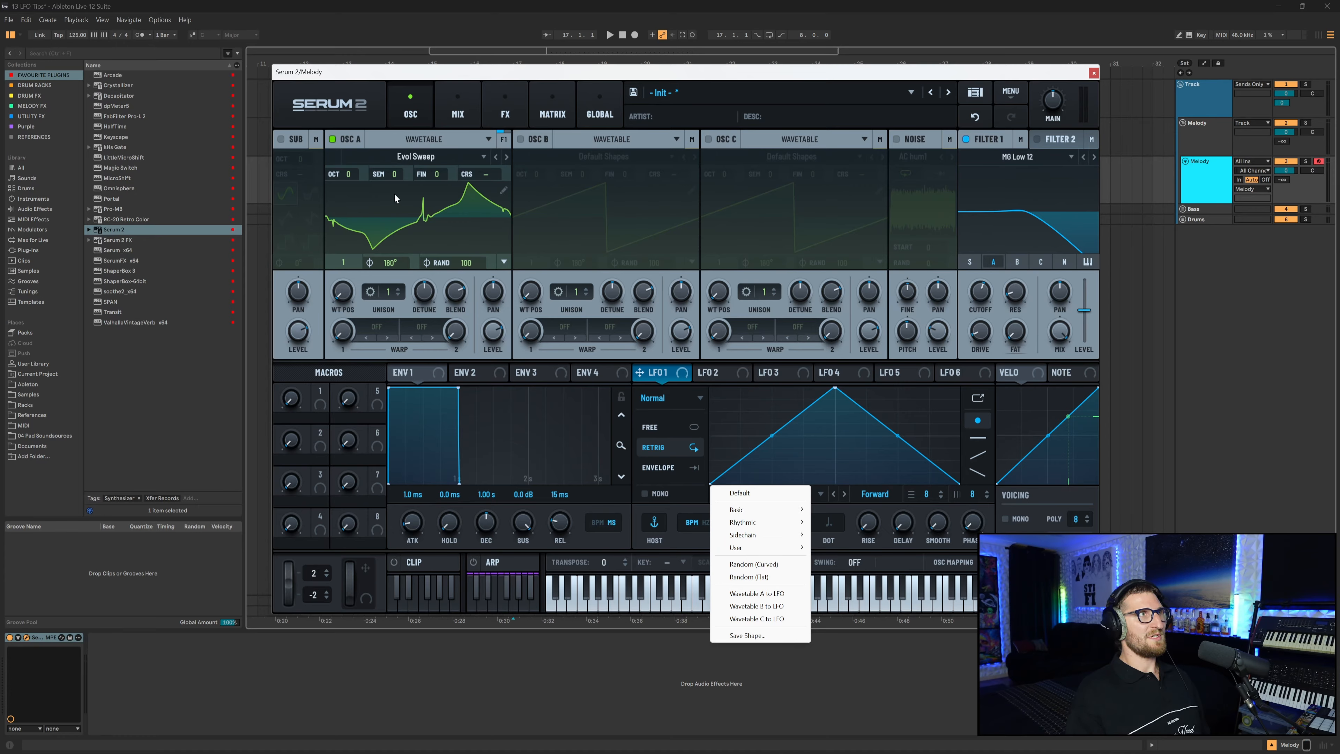
left_click(757, 594)
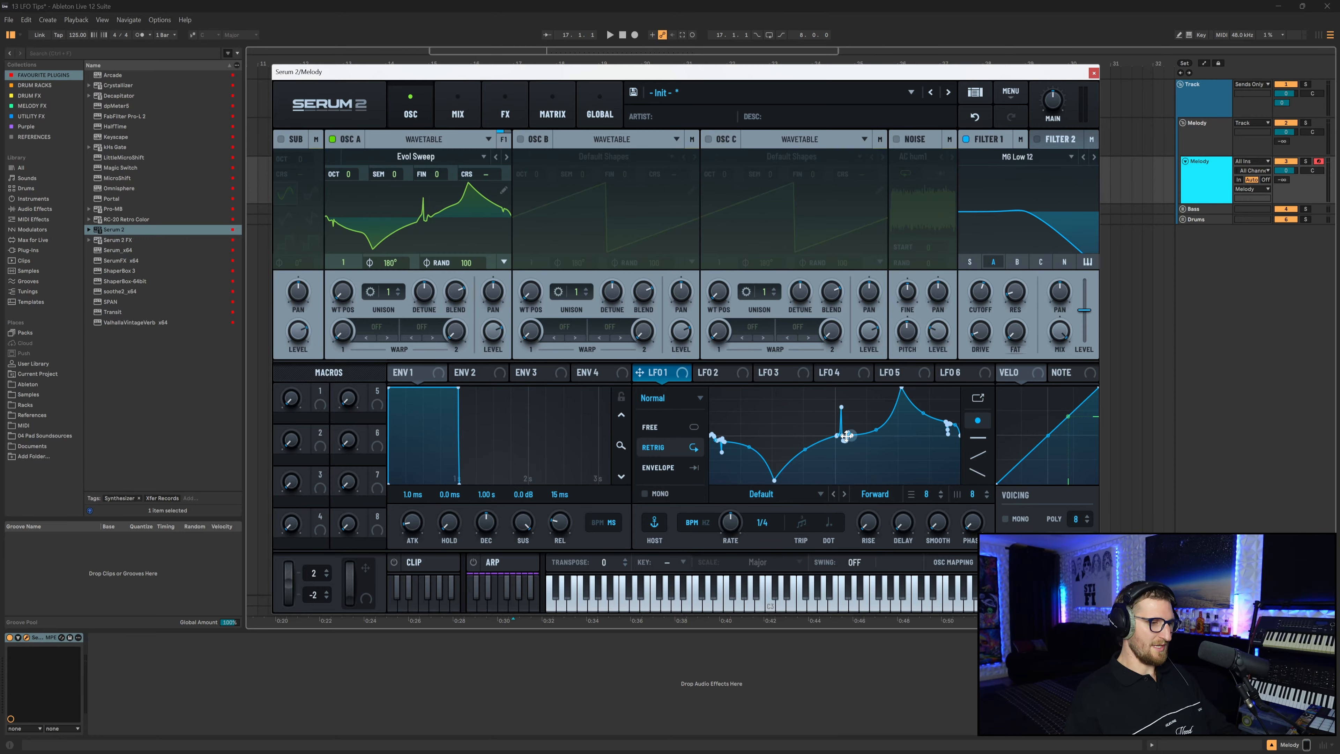
left_click_drag(643, 374, 980, 308)
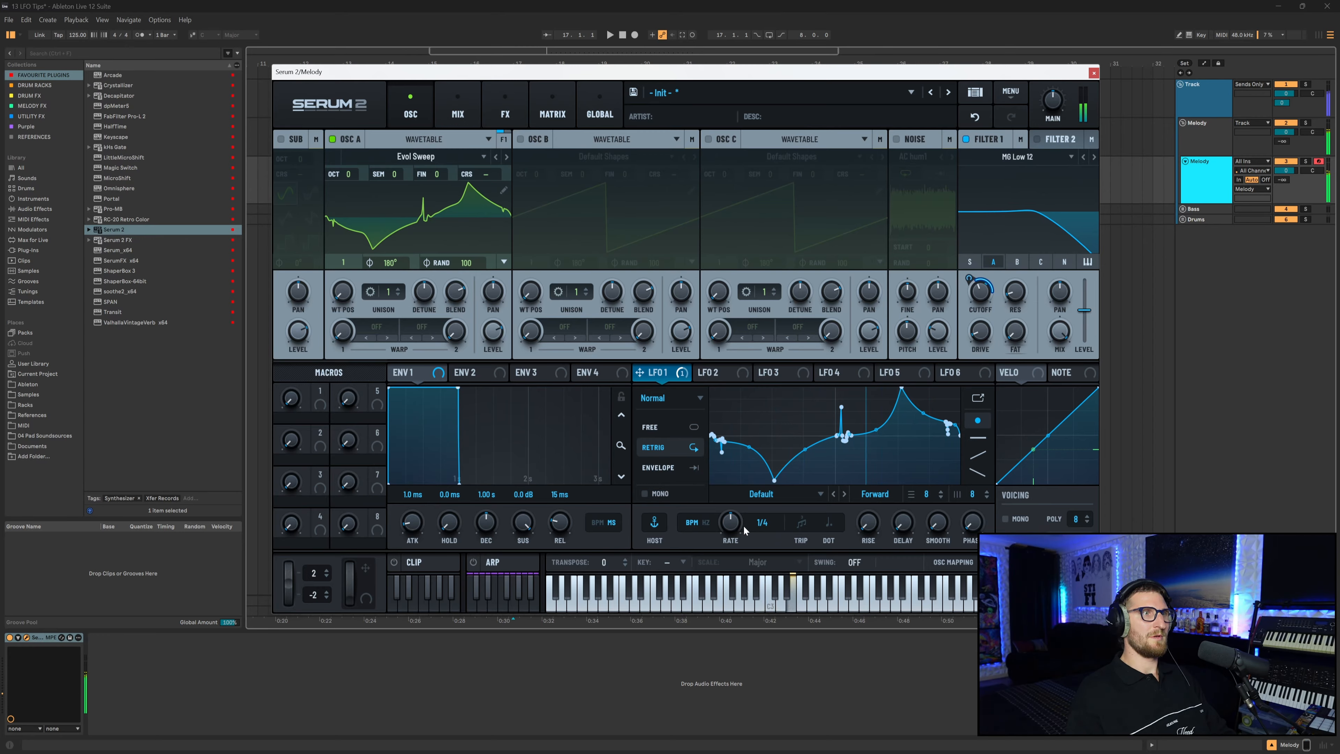
Set LFO 1's rate to bar and delete one point near the start of its shape.
left_click_drag(730, 523, 733, 529)
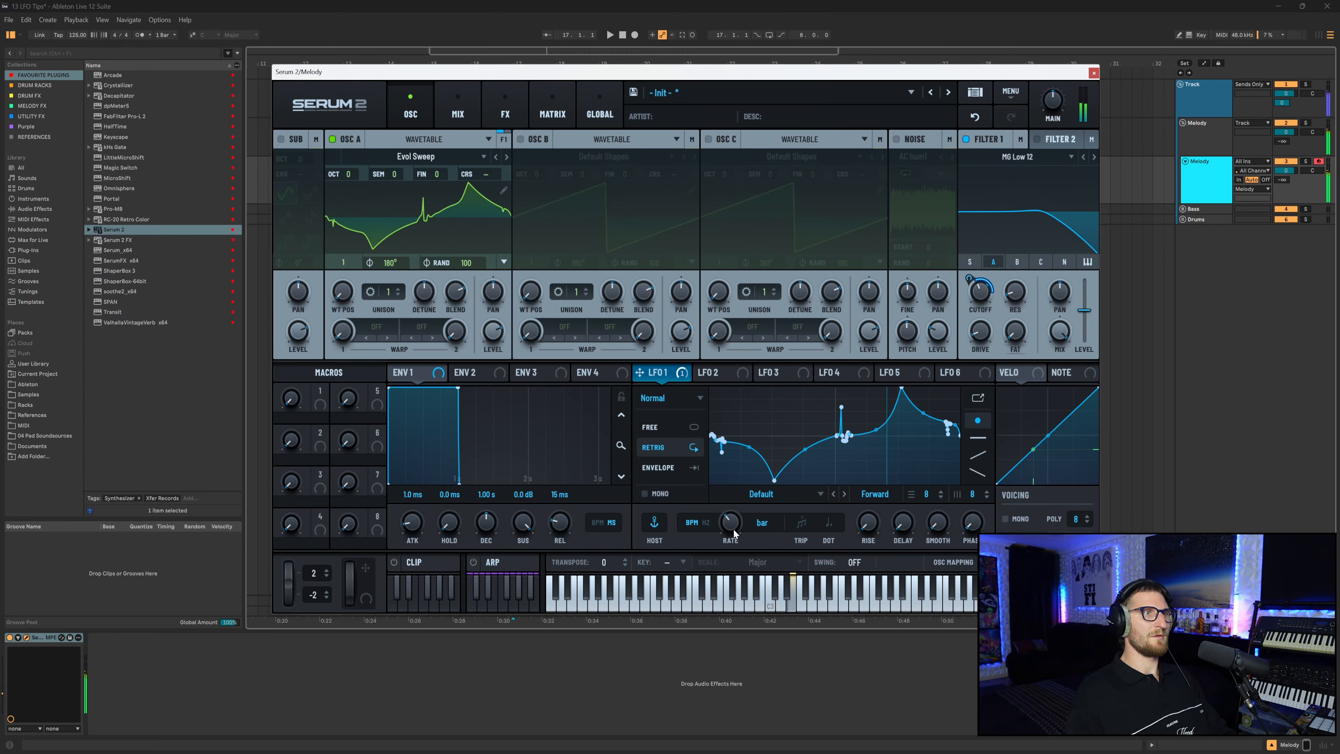
double_click(721, 454)
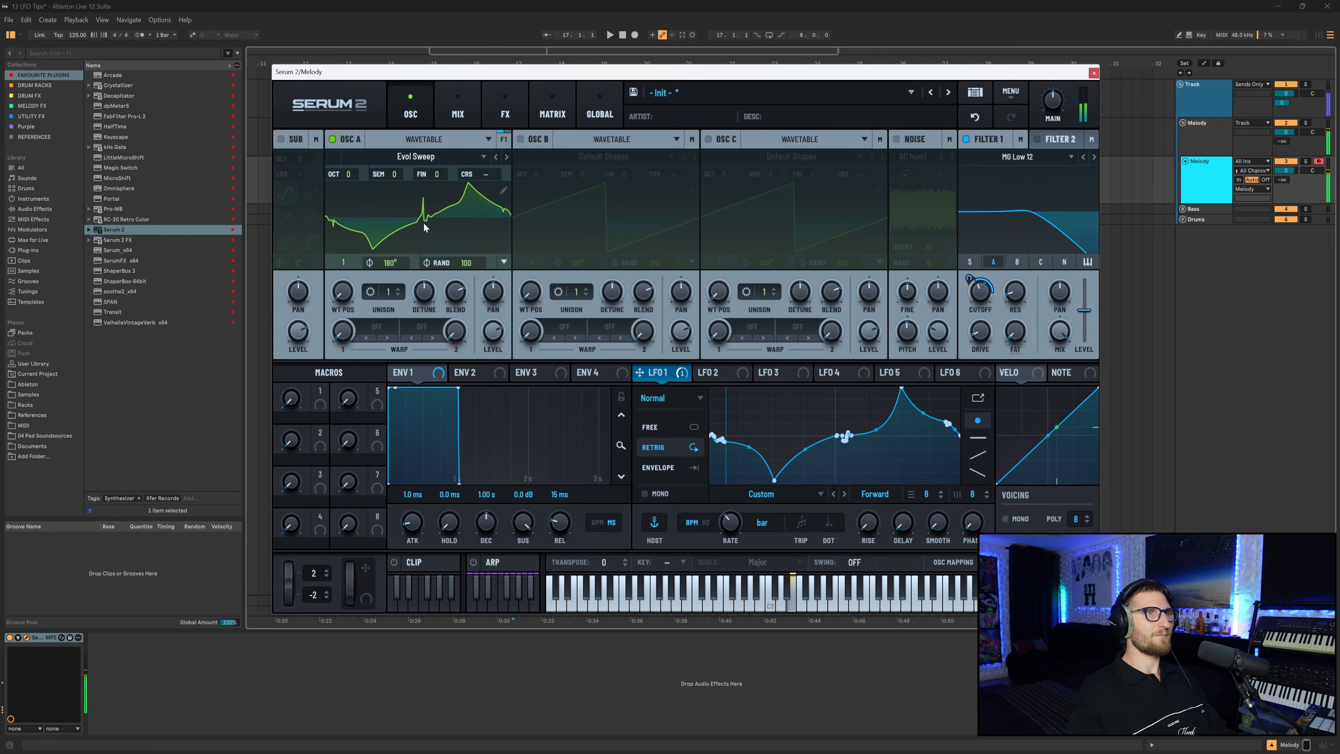
Switch Oscillator A's wavetable to FFT_Add_2nds.
left_click(507, 157)
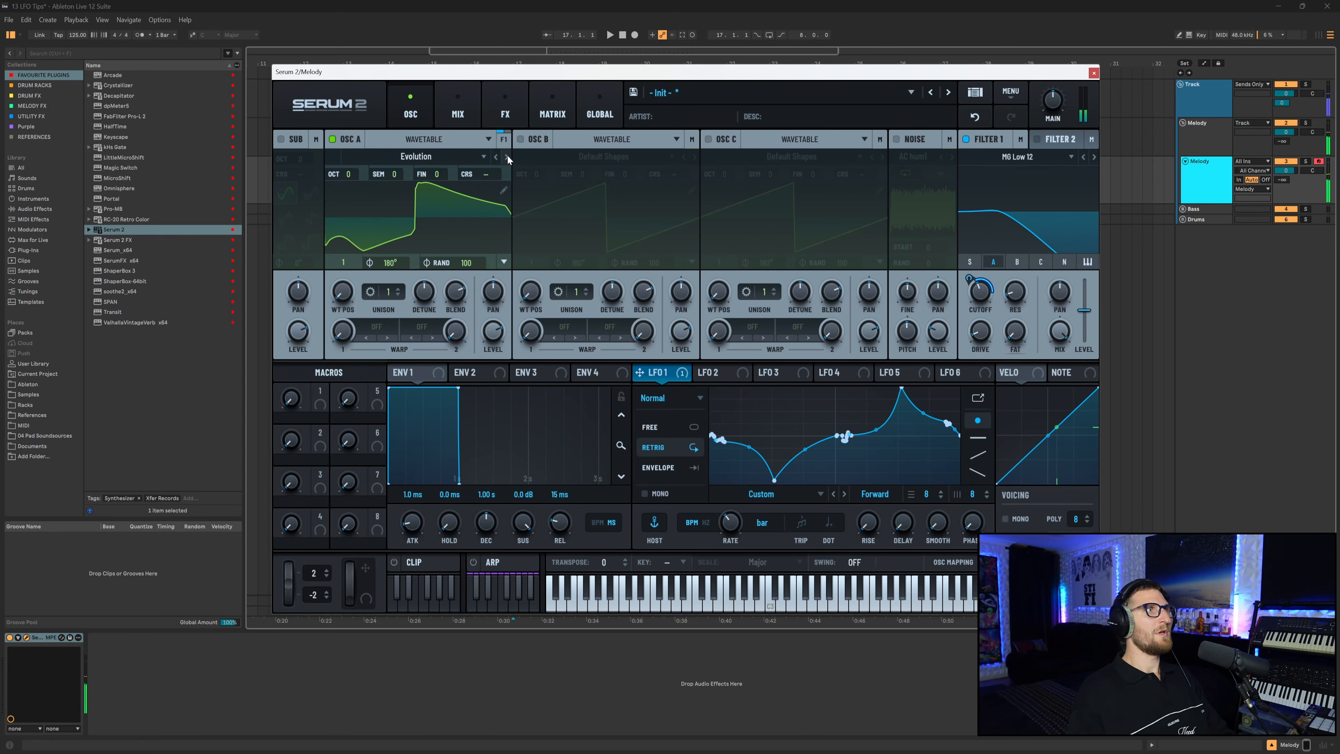
left_click(507, 158)
left_click(483, 157)
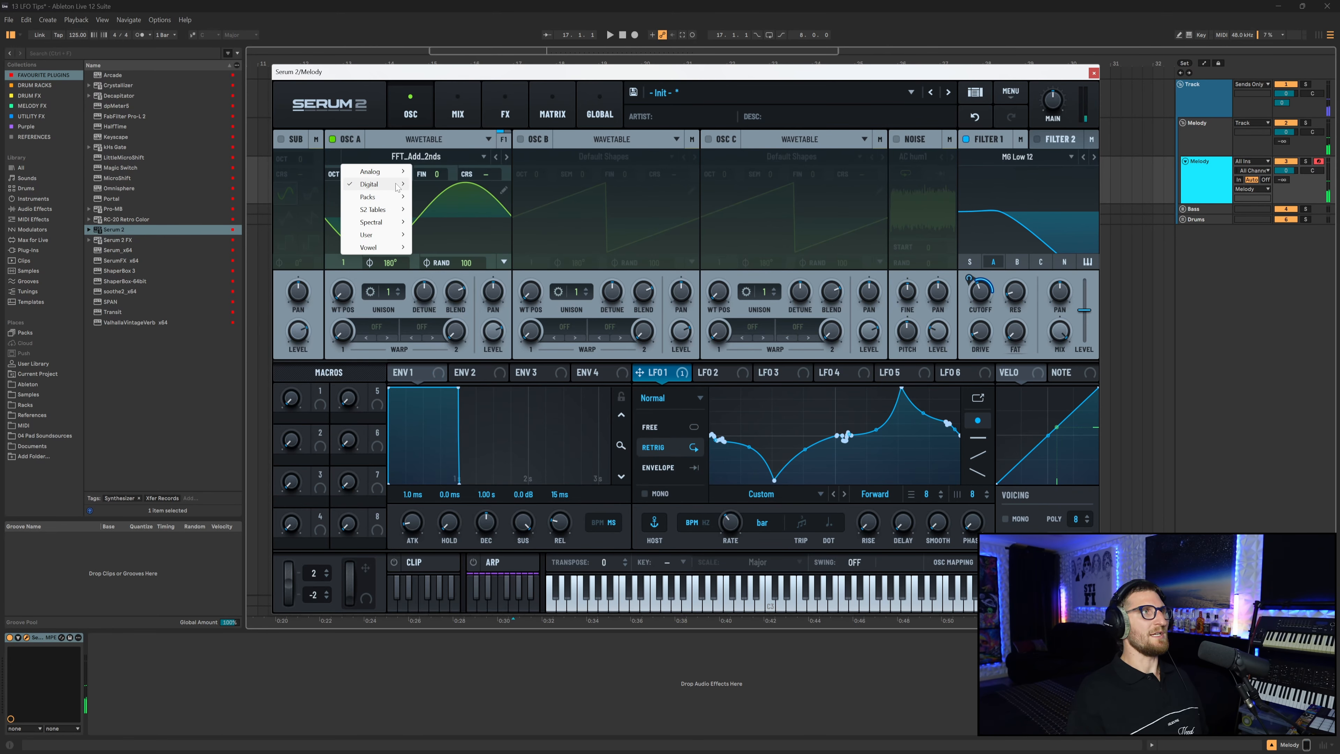
mouse_move(397, 188)
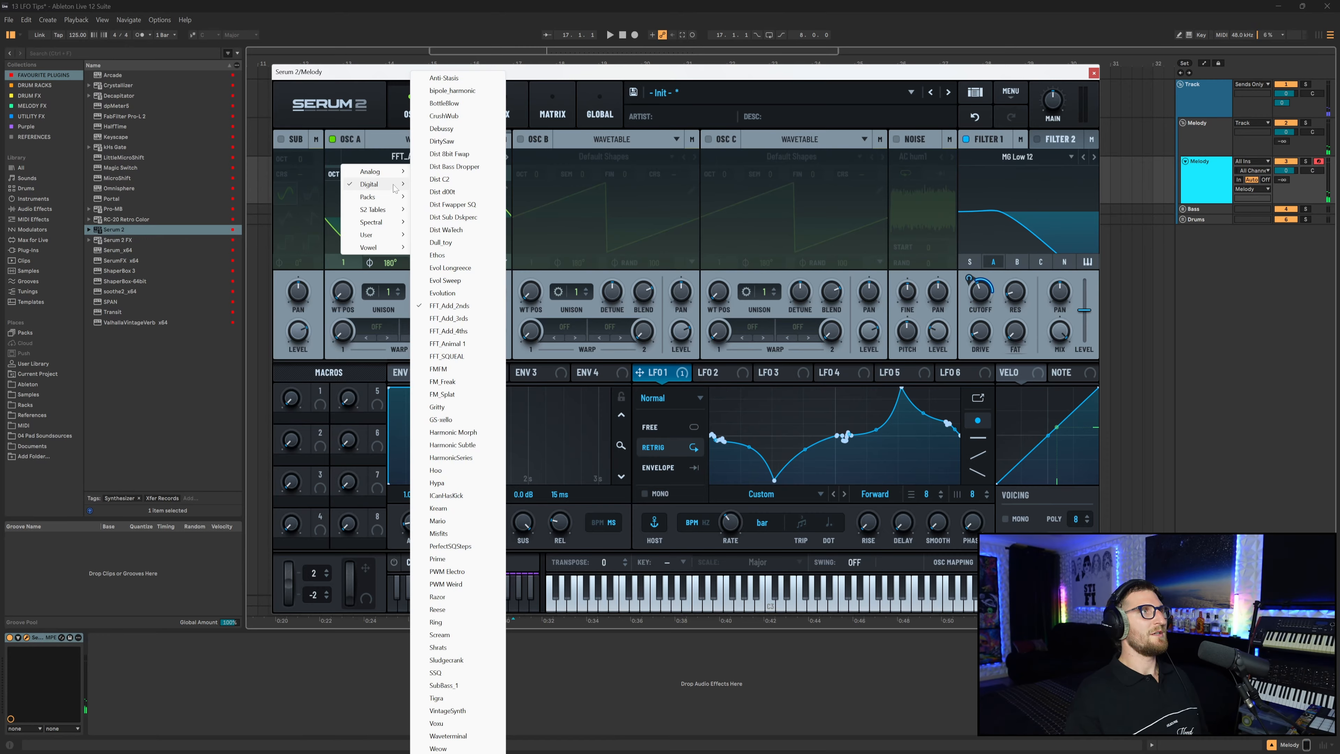
left_click(393, 143)
left_click(456, 148)
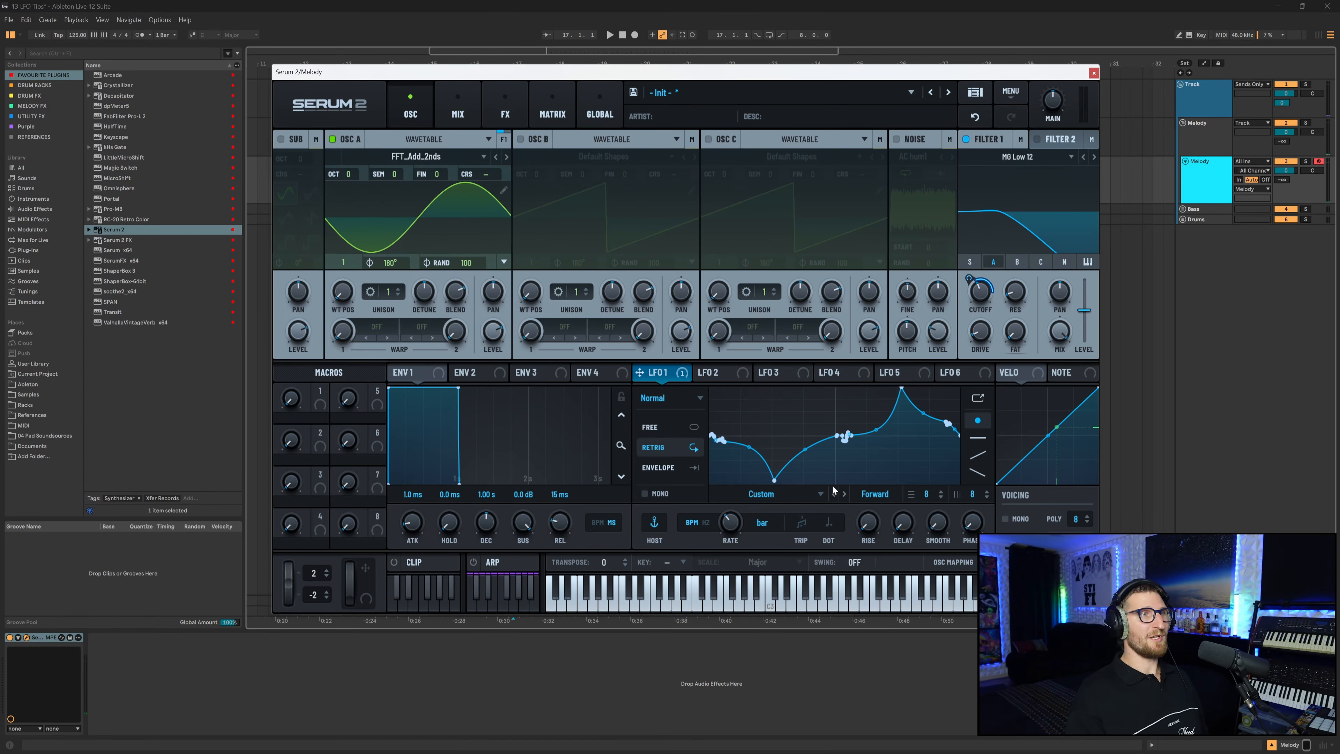
Give LFO 1 the Random (Curved) shape at a 1/2 rate, and set Oscillator A's wavetable position to 28.
left_click(821, 492)
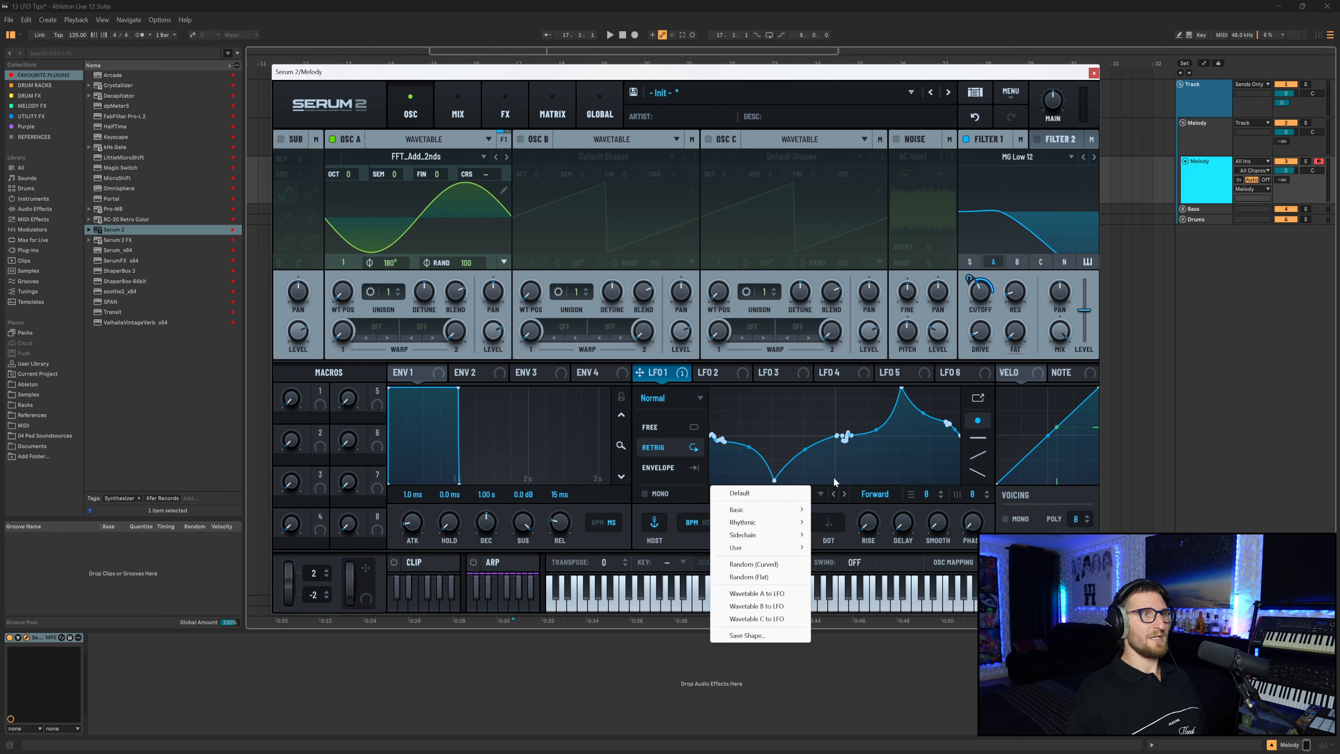
left_click(771, 564)
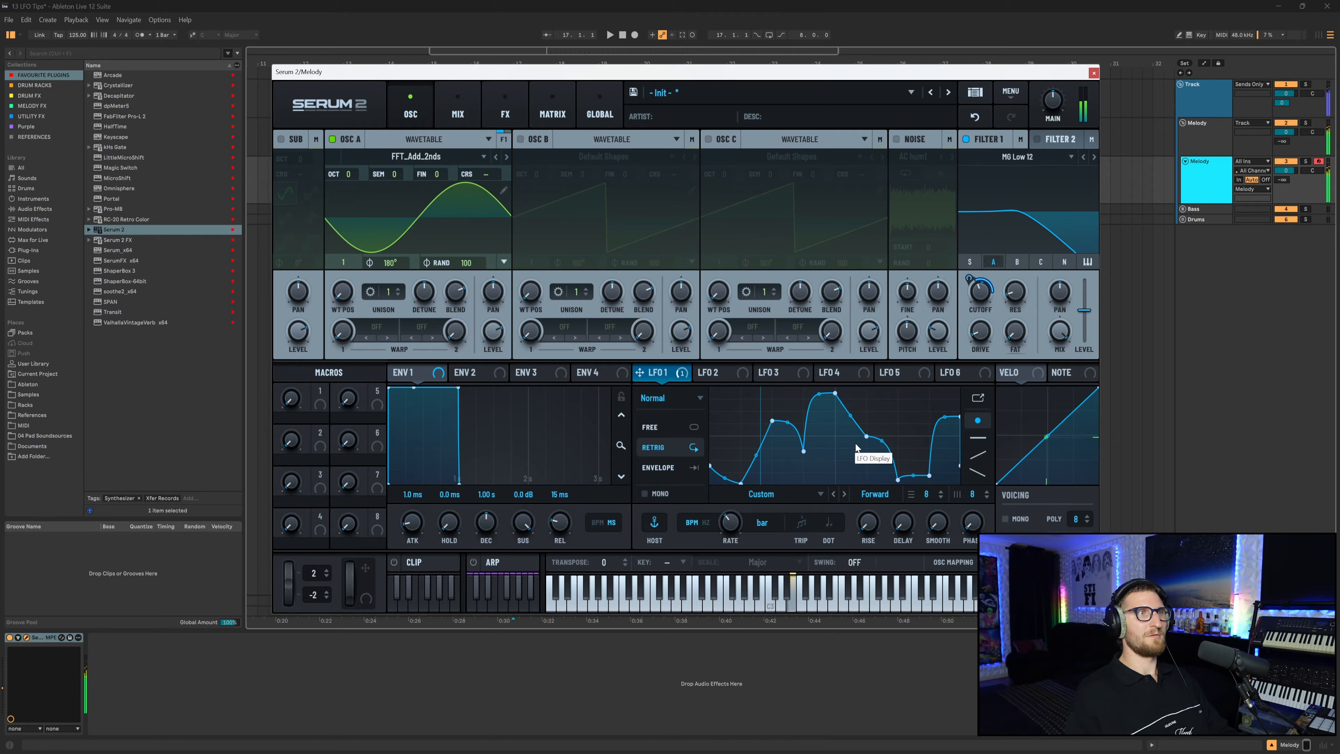
left_click_drag(736, 524, 738, 521)
left_click_drag(338, 295, 351, 290)
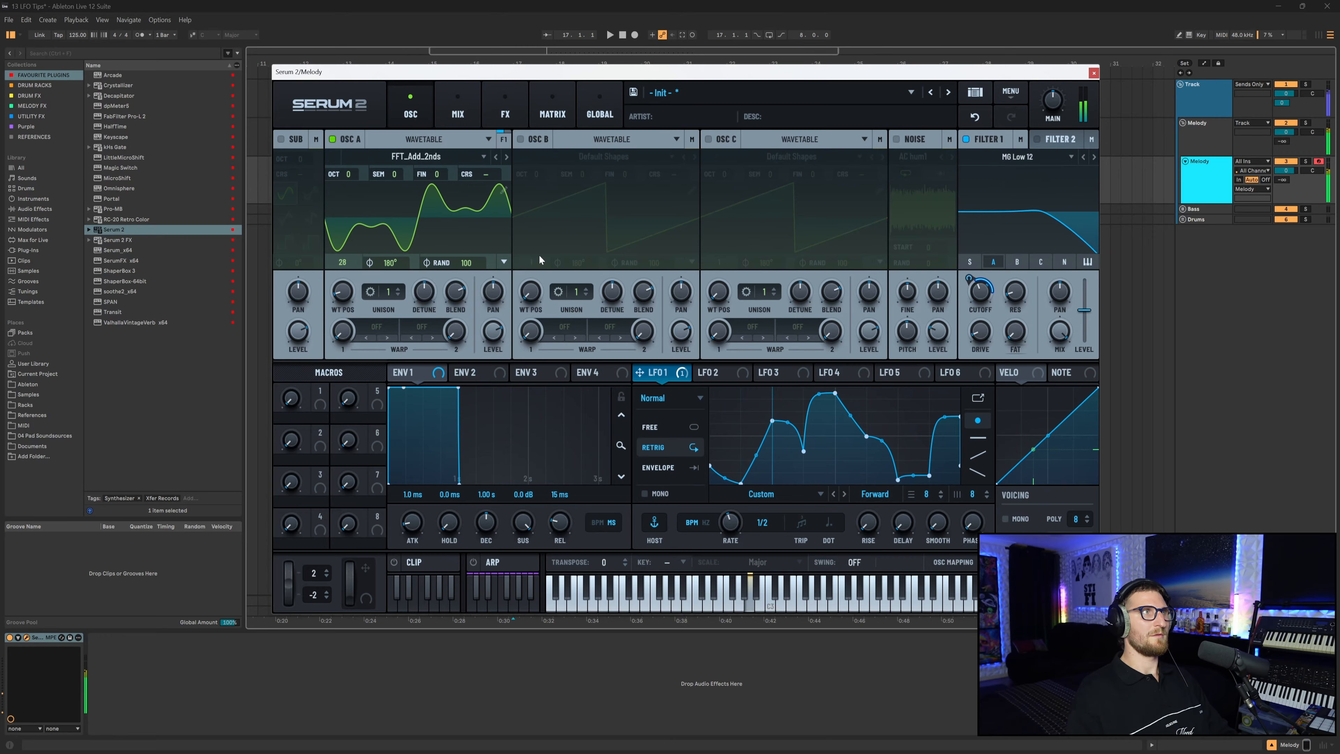
Convert LFO 1's curved random shape into flat stepped segments.
right_click(754, 459)
left_click(880, 454)
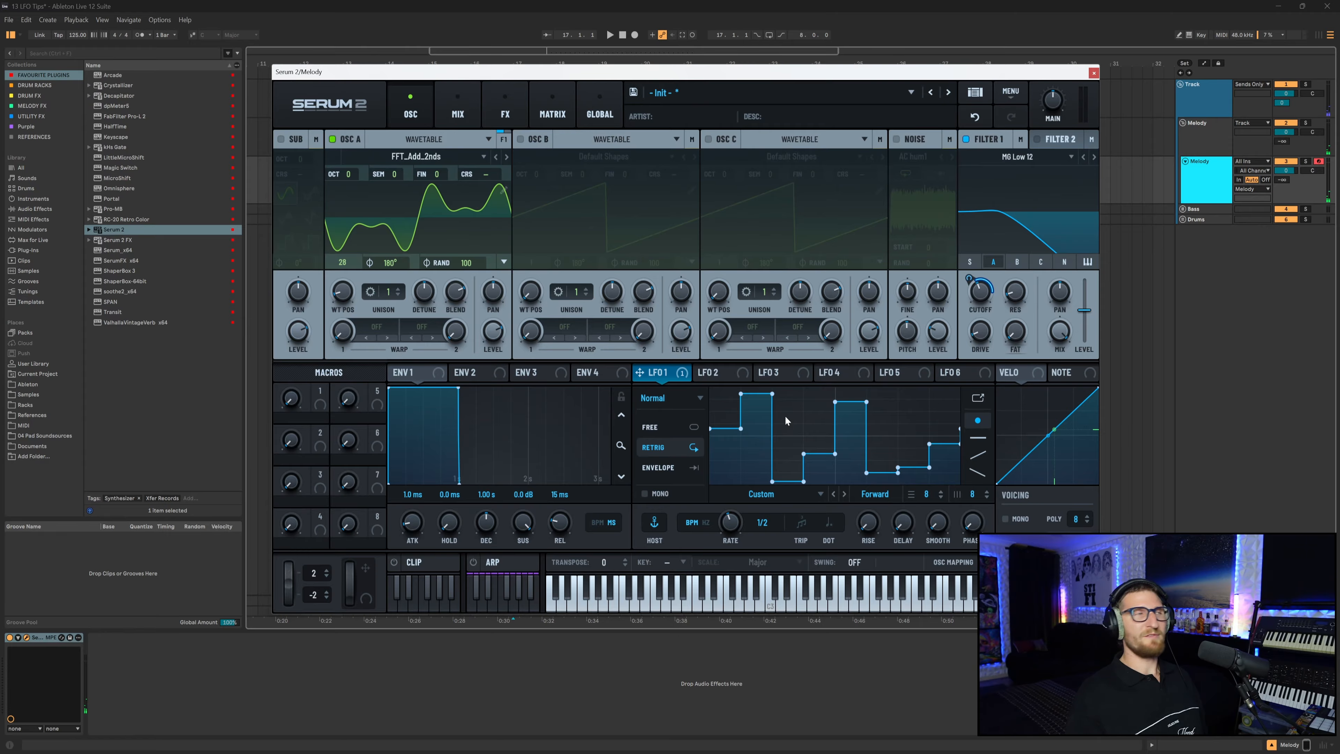
Switch off Oscillator A, enable Oscillator B, and load LFO 1's shape as Oscillator B's wavetable.
left_click(331, 139)
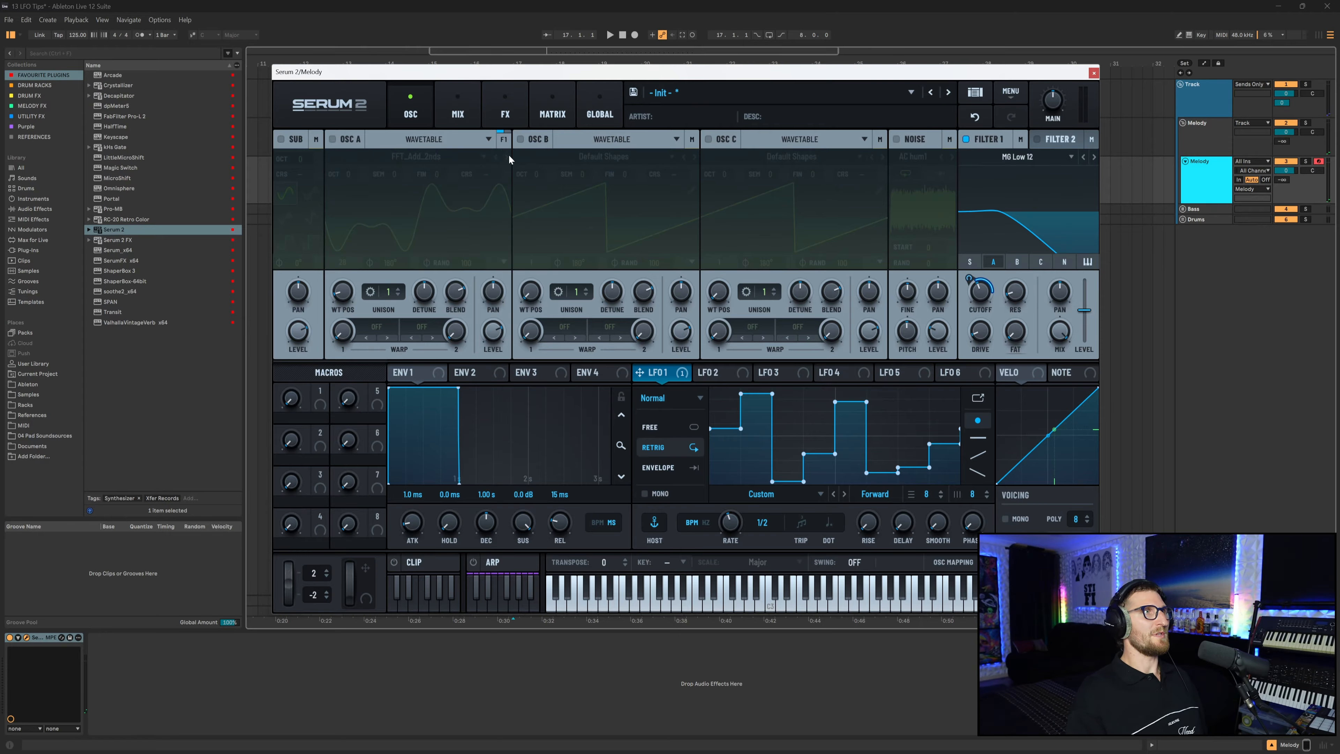
left_click(520, 139)
left_click_drag(824, 496, 579, 194)
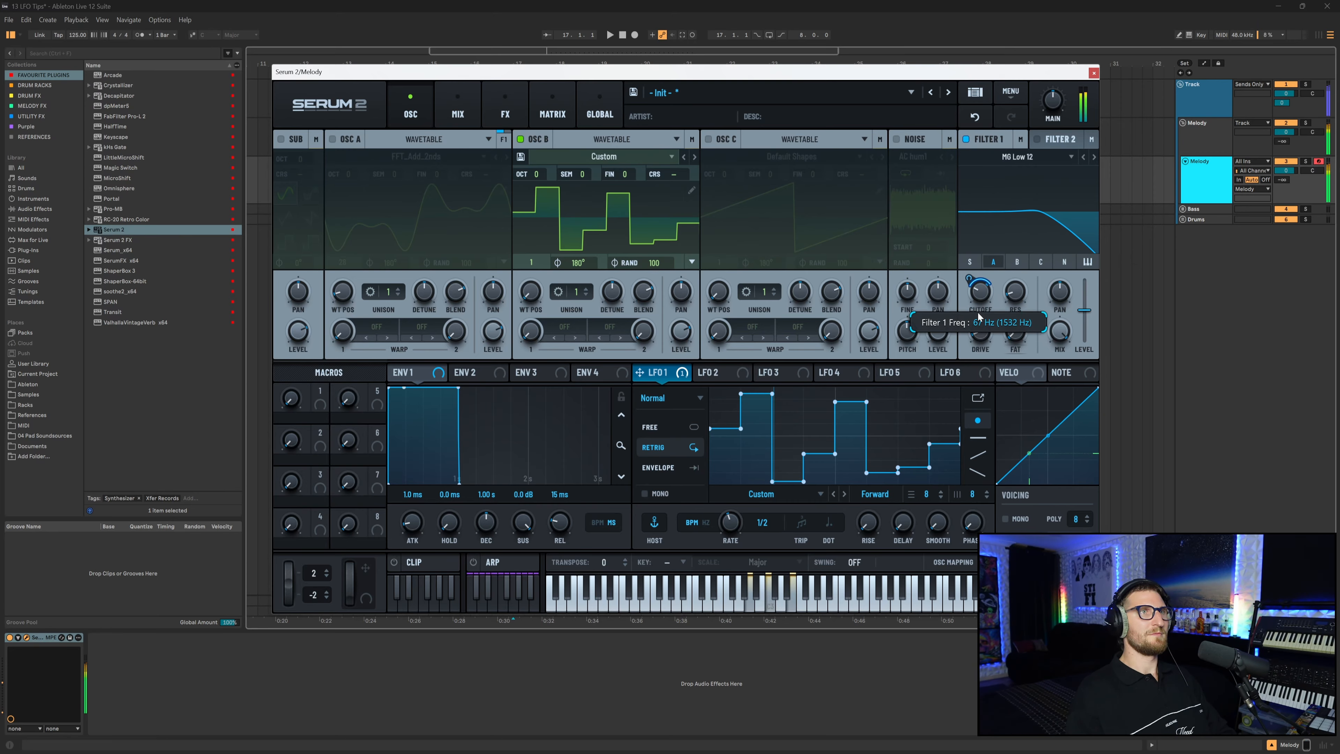
Raise Filter 1's cutoff slightly.
left_click_drag(979, 298, 982, 288)
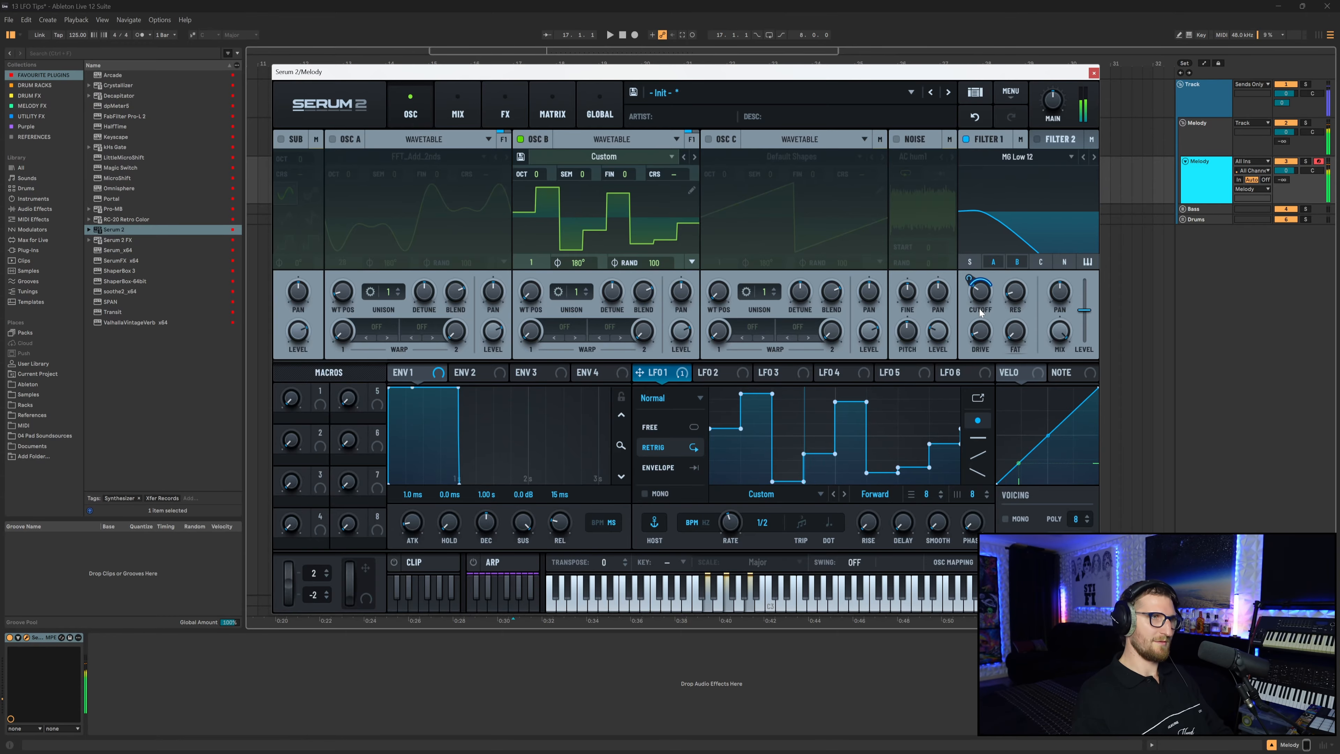
mouse_move(930, 333)
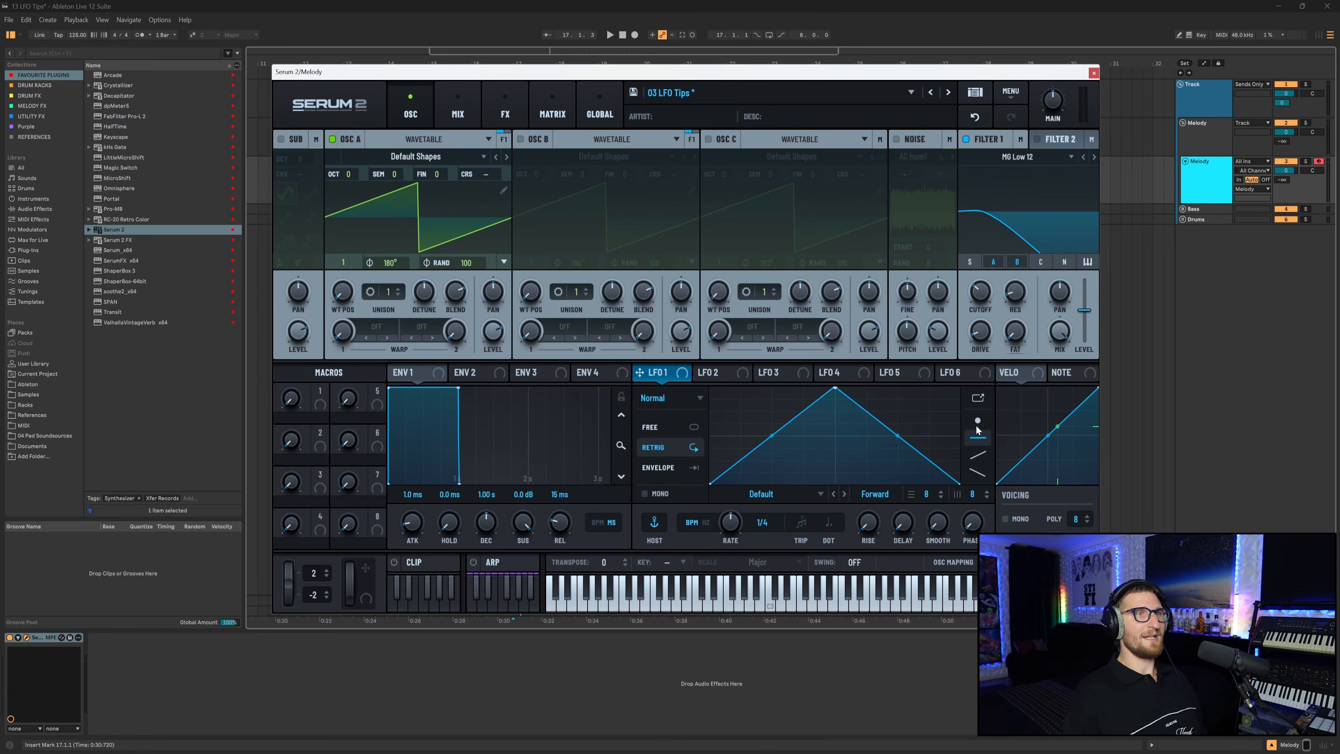
Preview LFO 1 in its enlarged editor and assign LFO 1 to Filter 1's cutoff.
left_click(977, 398)
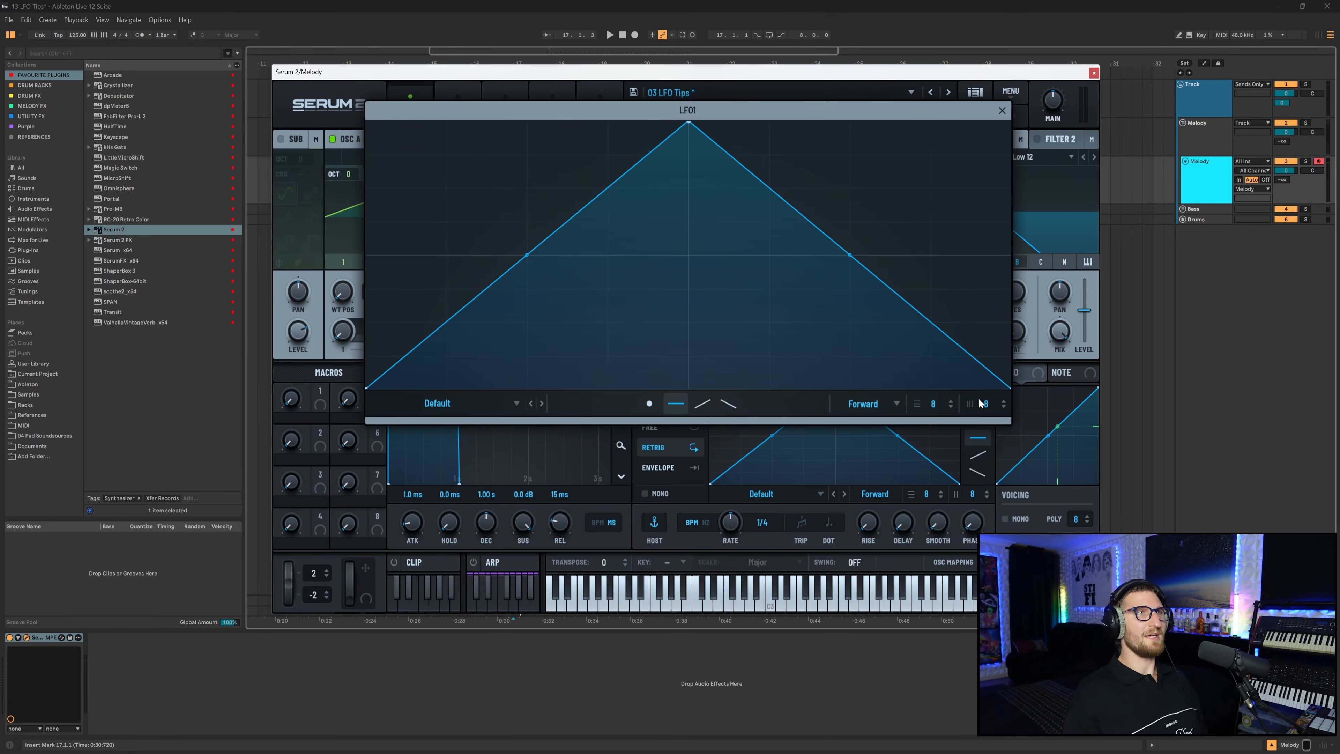
left_click(1001, 111)
left_click_drag(638, 374, 980, 290)
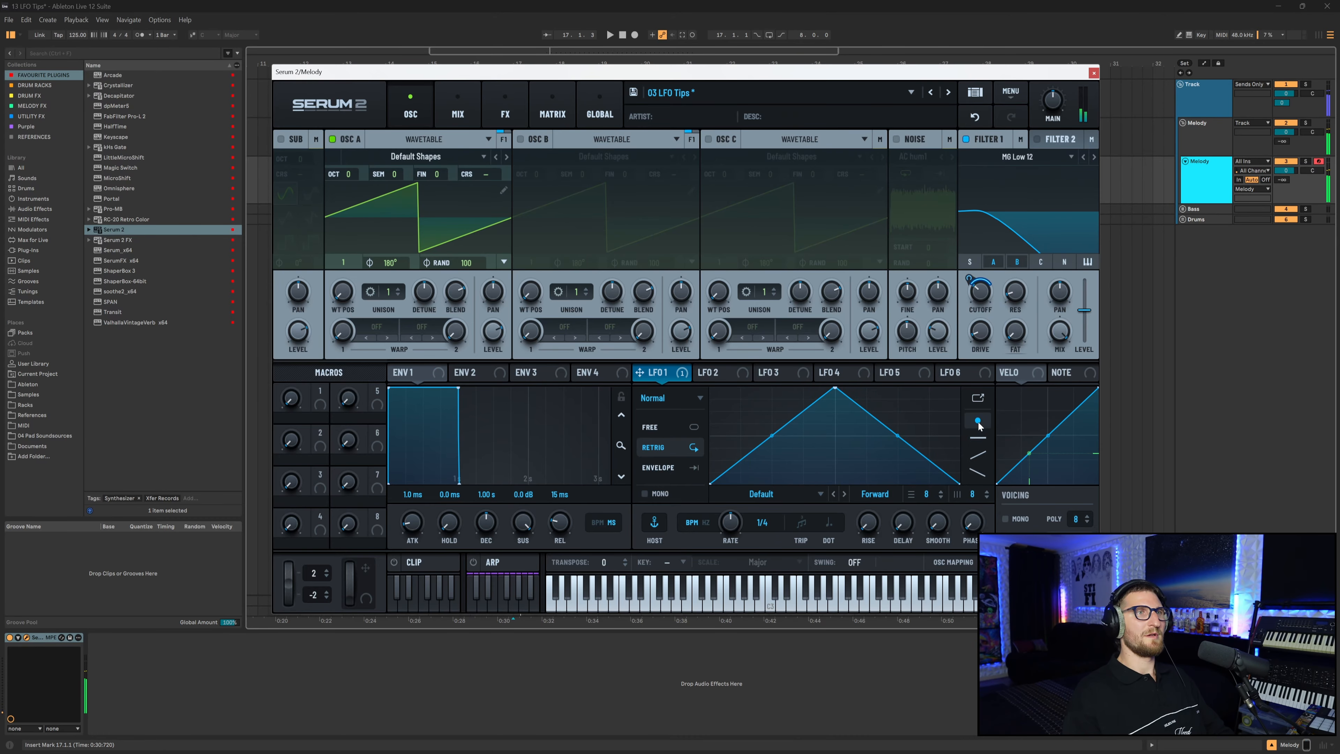
Add four points to LFO 1's triangle shape and pull one down to make an uneven curve.
double_click(755, 412)
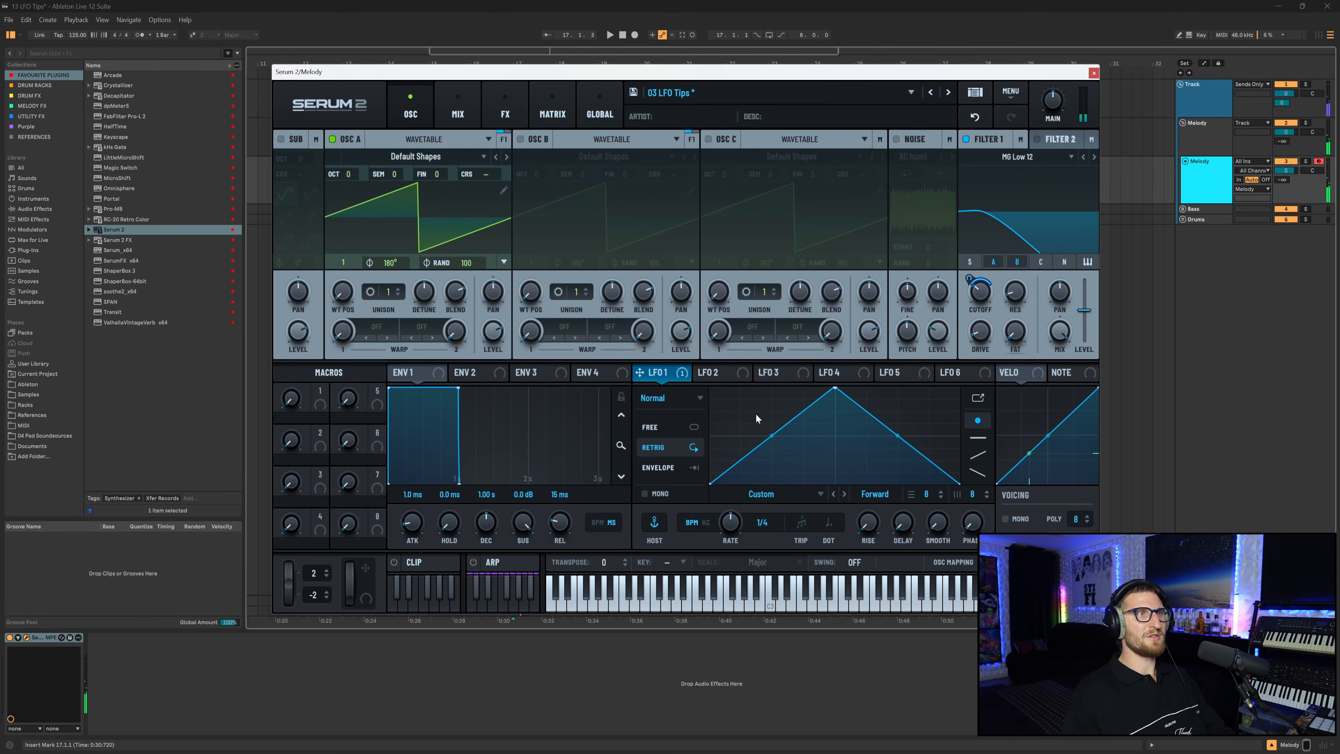
double_click(802, 428)
double_click(897, 396)
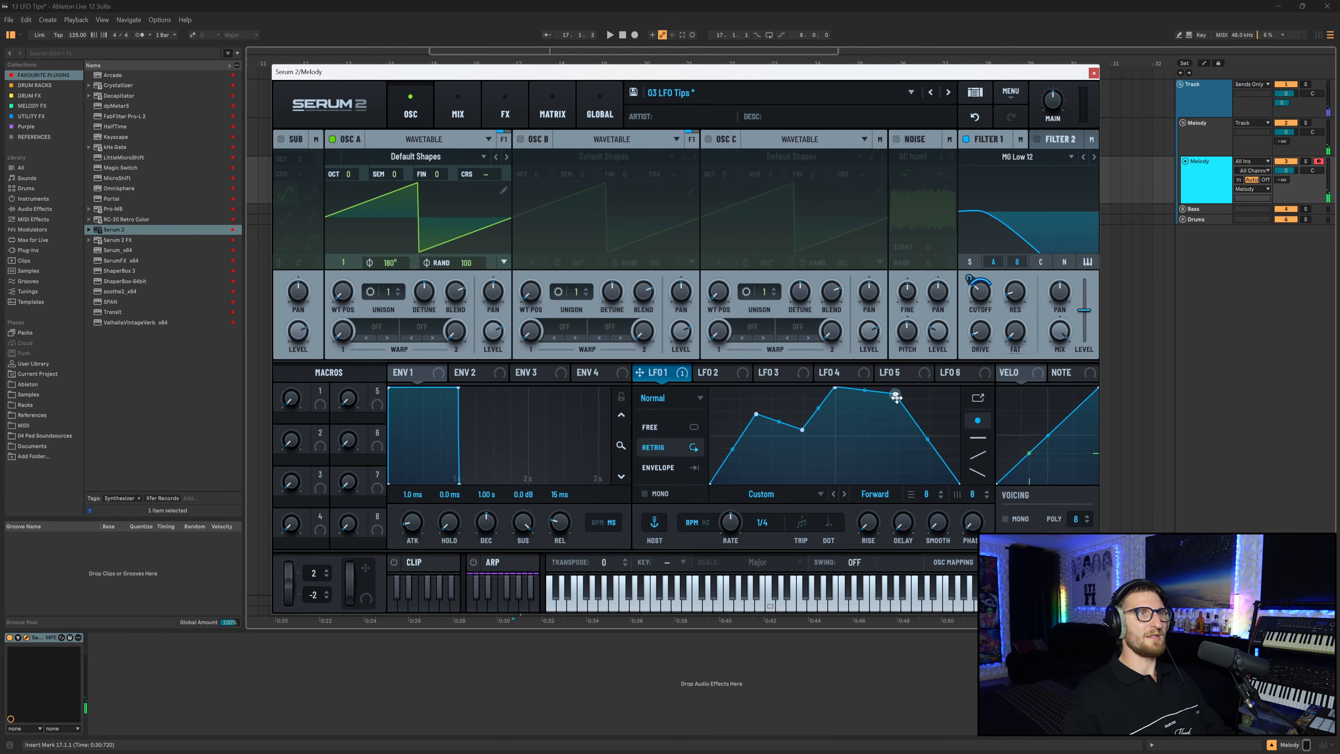
double_click(932, 416)
left_click_drag(930, 414, 880, 394)
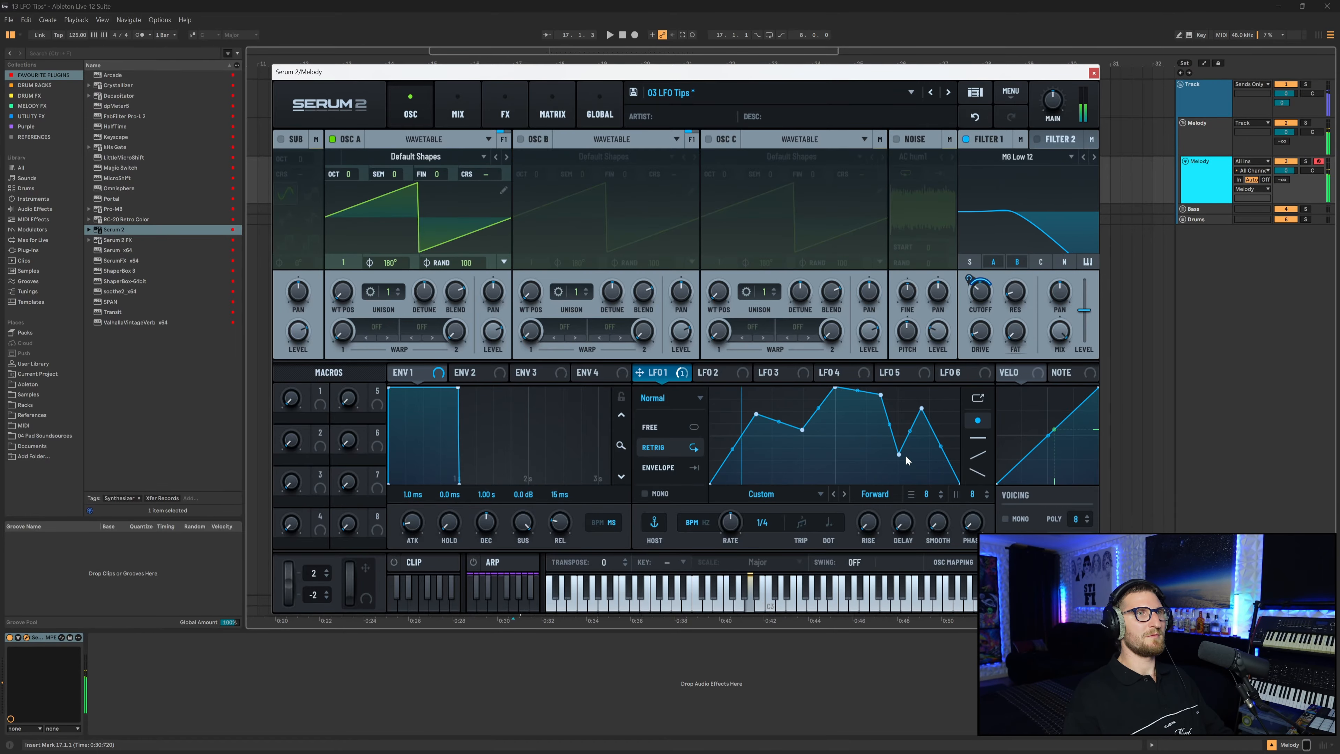
Paint flat steps across LFO 1's shape with the step draw tool.
left_click(983, 439)
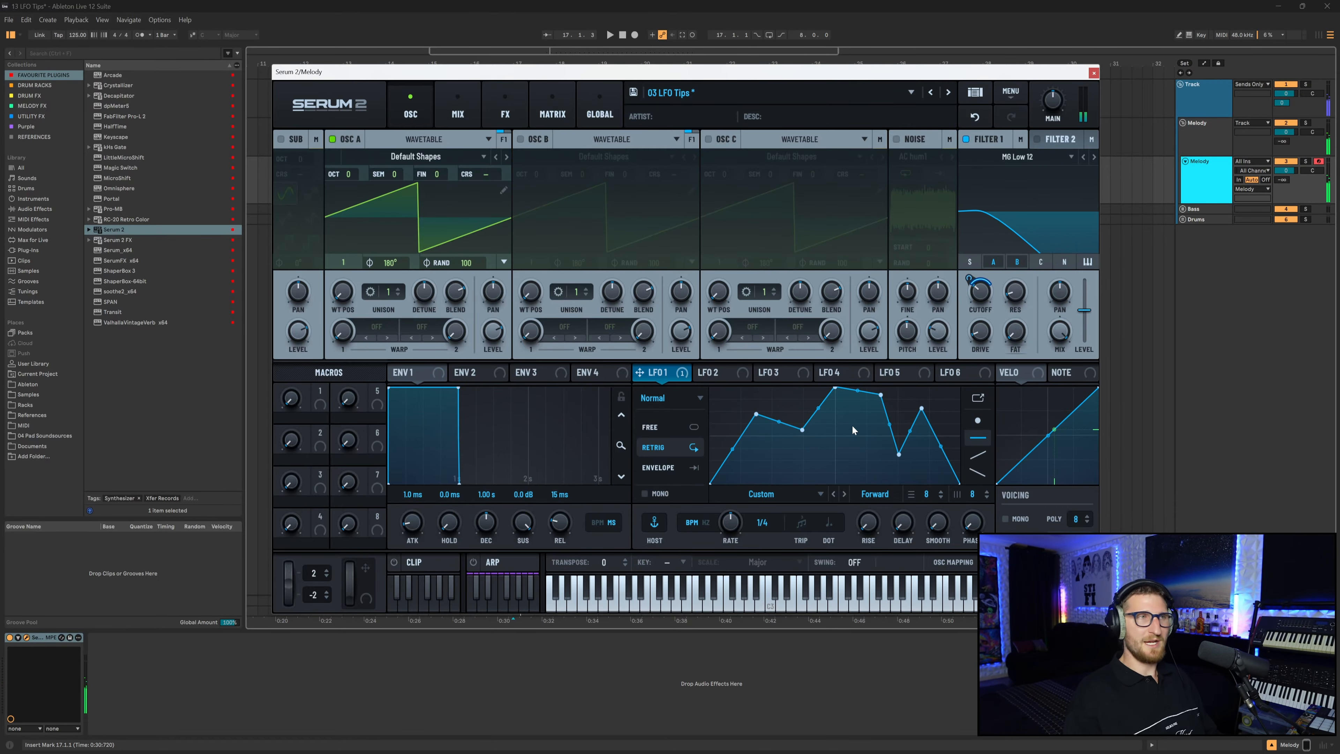
mouse_move(716, 392)
left_mouse_down()
mouse_move(735, 391)
mouse_move(760, 467)
mouse_move(794, 389)
left_mouse_up()
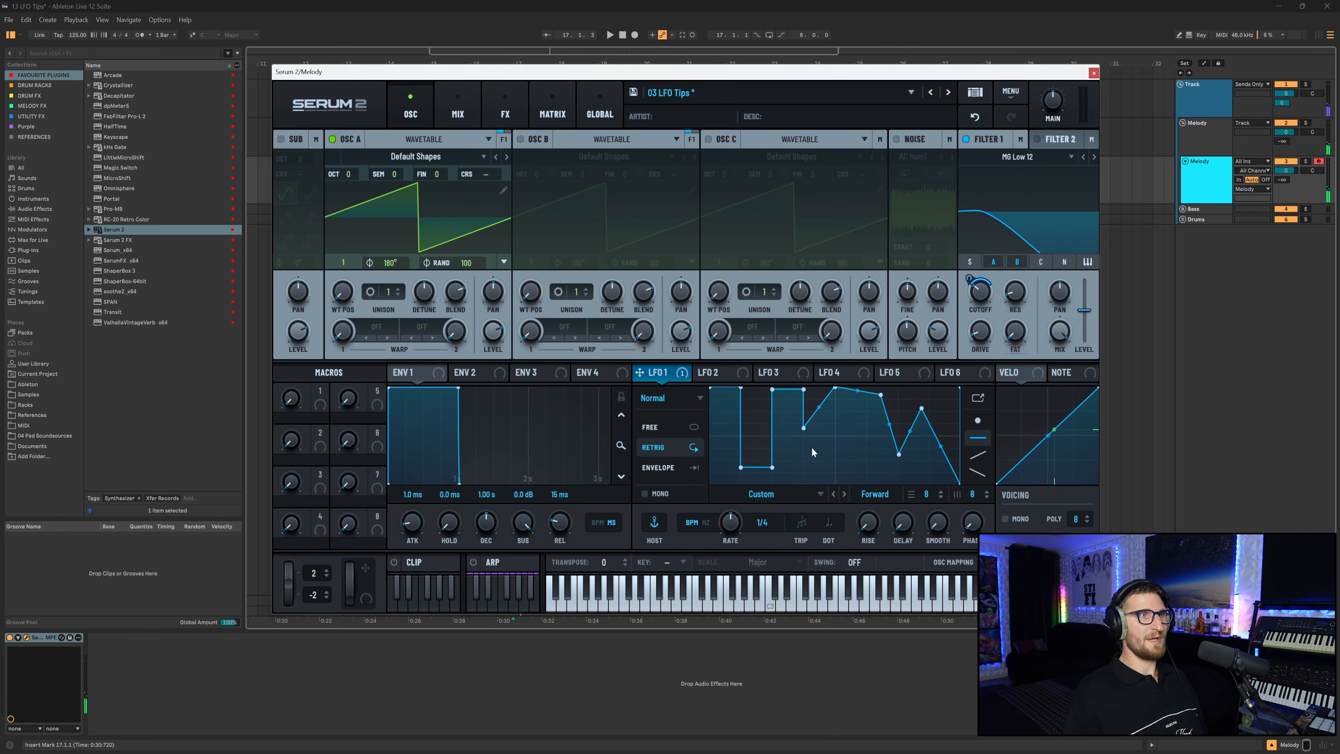
left_click_drag(894, 396, 889, 408)
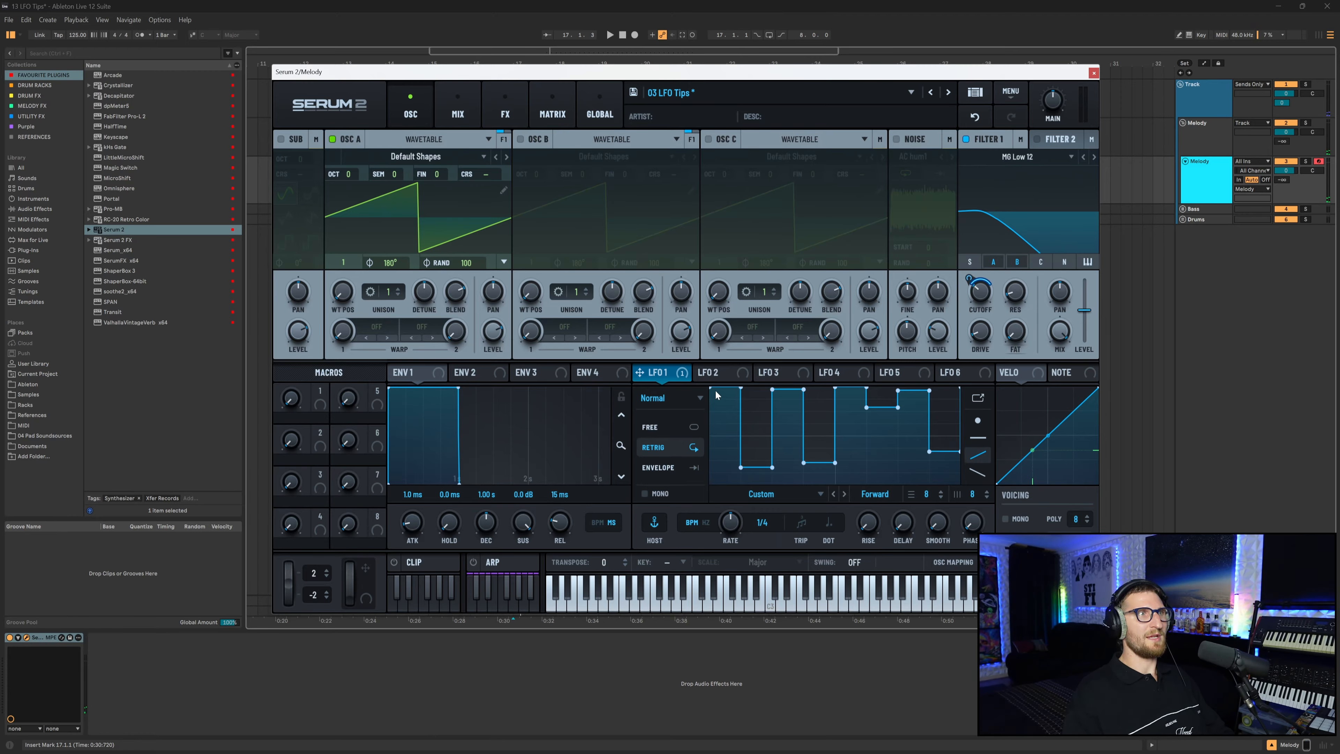
Draw rising ramps into every grid cell of LFO 1, growing in height across the cycle, and set its rate to 1/2.
mouse_move(701, 472)
left_mouse_down()
mouse_move(741, 462)
mouse_move(778, 401)
mouse_move(936, 380)
mouse_move(731, 364)
left_mouse_up()
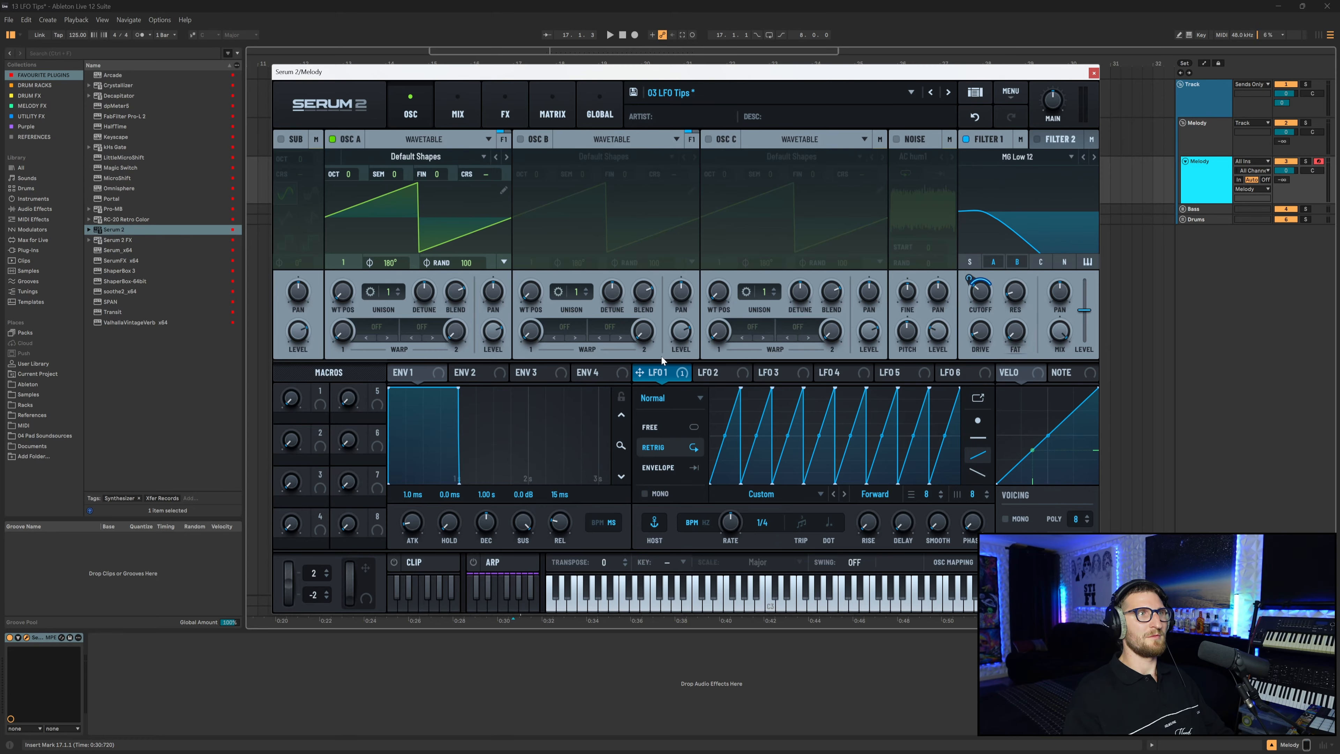
mouse_move(733, 456)
left_mouse_down()
mouse_move(802, 412)
mouse_move(865, 397)
mouse_move(944, 451)
left_mouse_up()
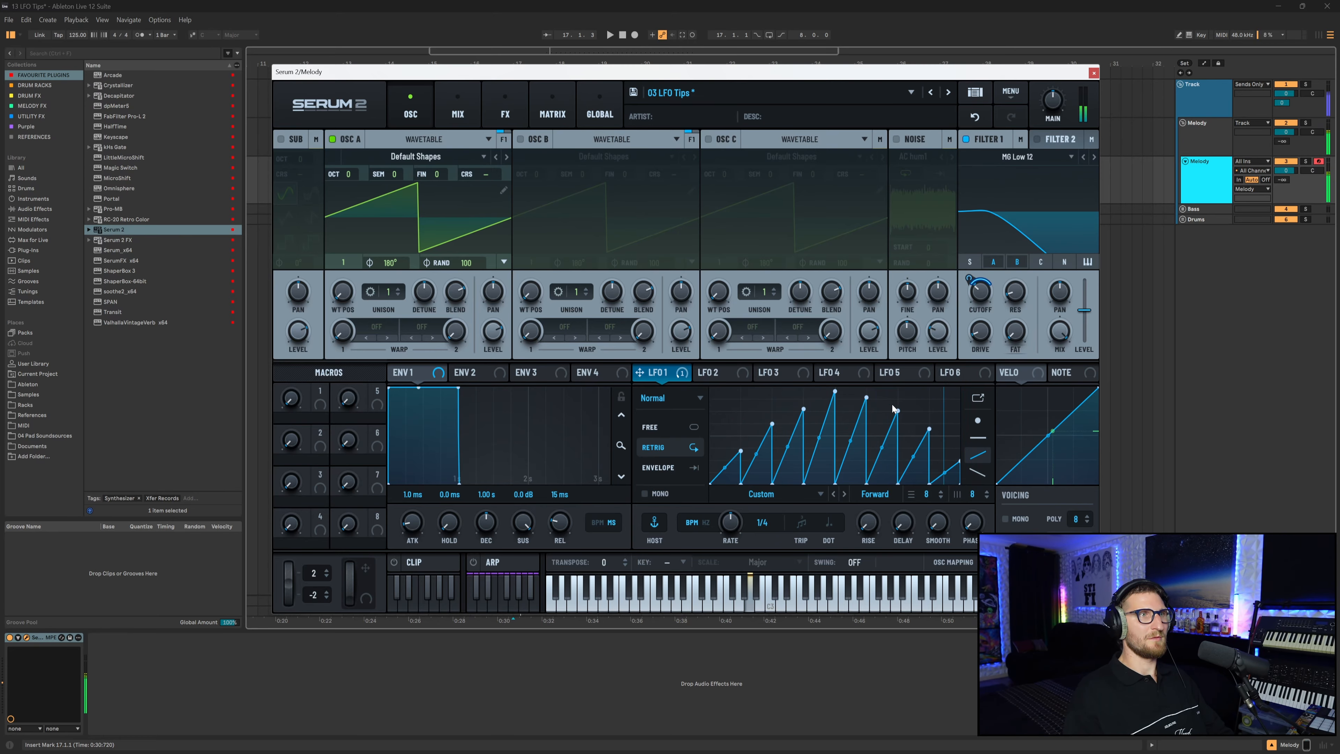
mouse_move(731, 522)
left_mouse_down()
mouse_move(737, 549)
mouse_move(729, 530)
left_mouse_up()
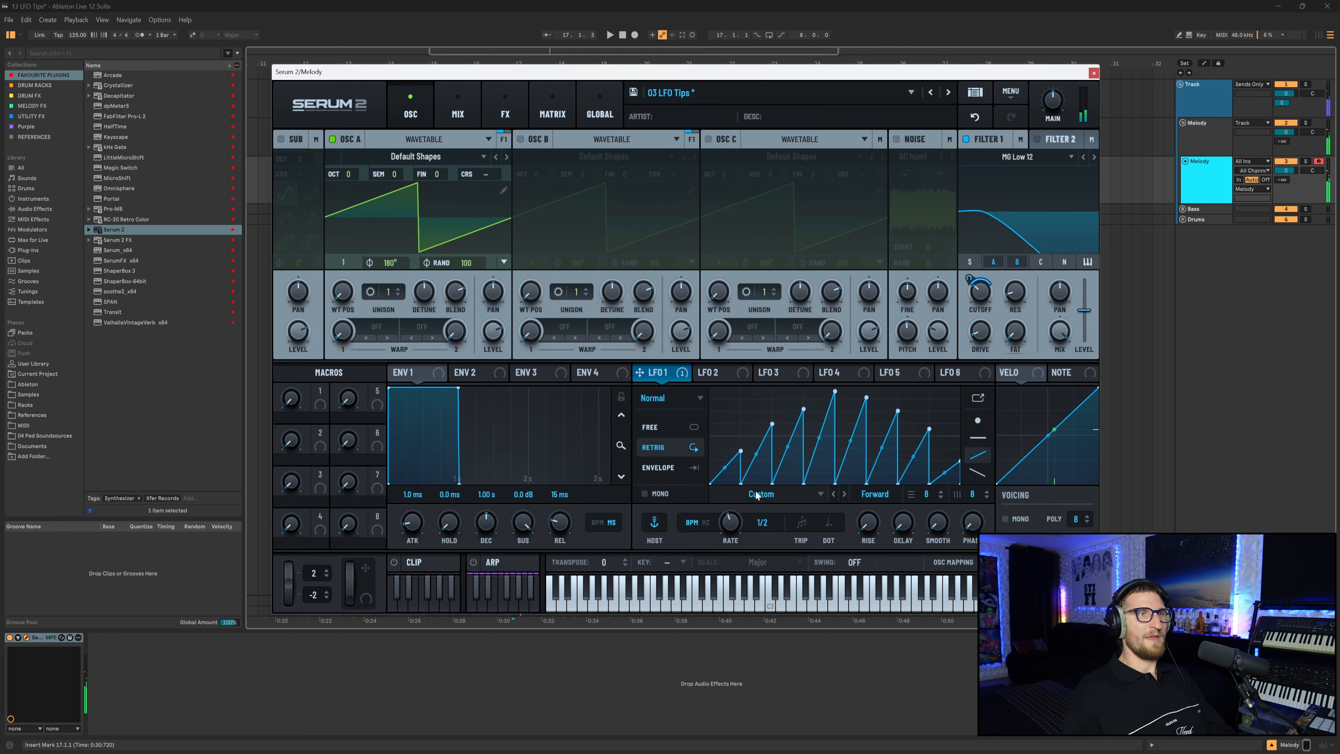
Redraw LFO 1 as falling ramps of varying height with the descending ramp tool.
left_click(978, 473)
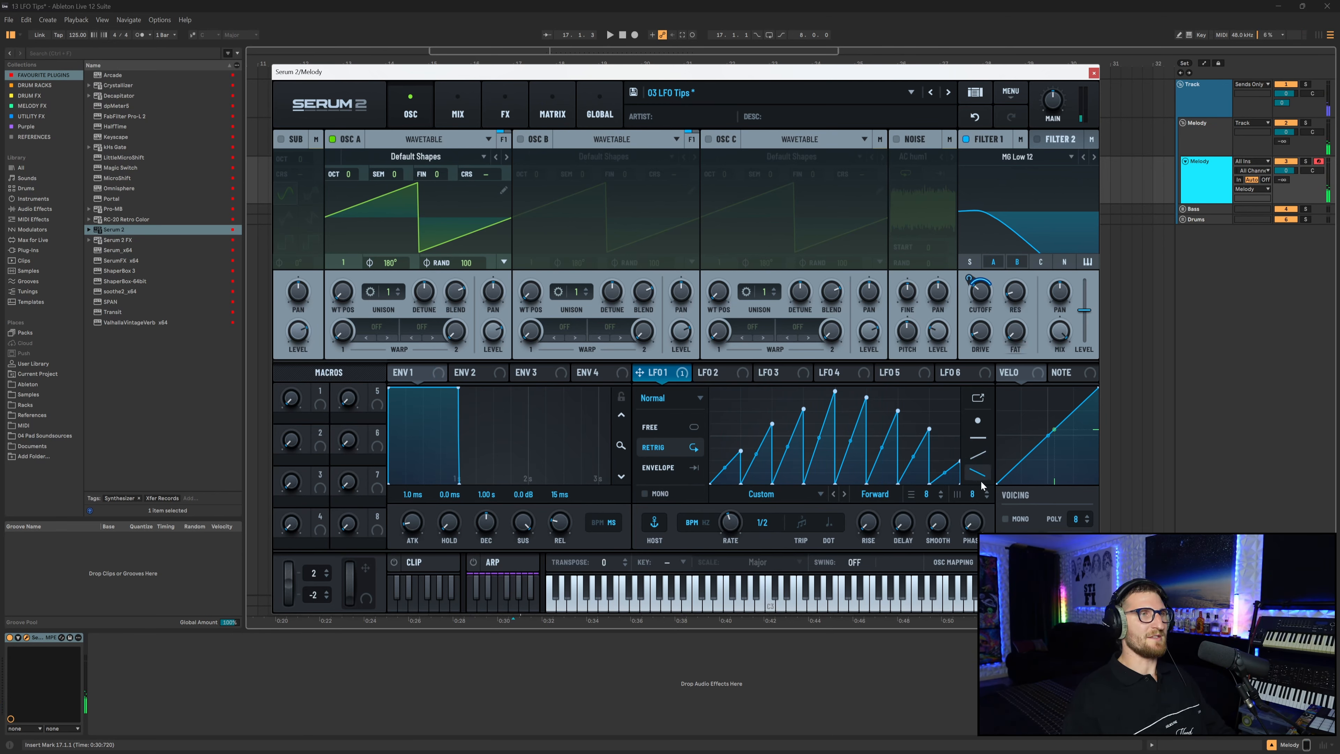
mouse_move(717, 461)
left_mouse_down()
mouse_move(832, 391)
mouse_move(912, 398)
mouse_move(955, 436)
mouse_move(929, 455)
left_mouse_up()
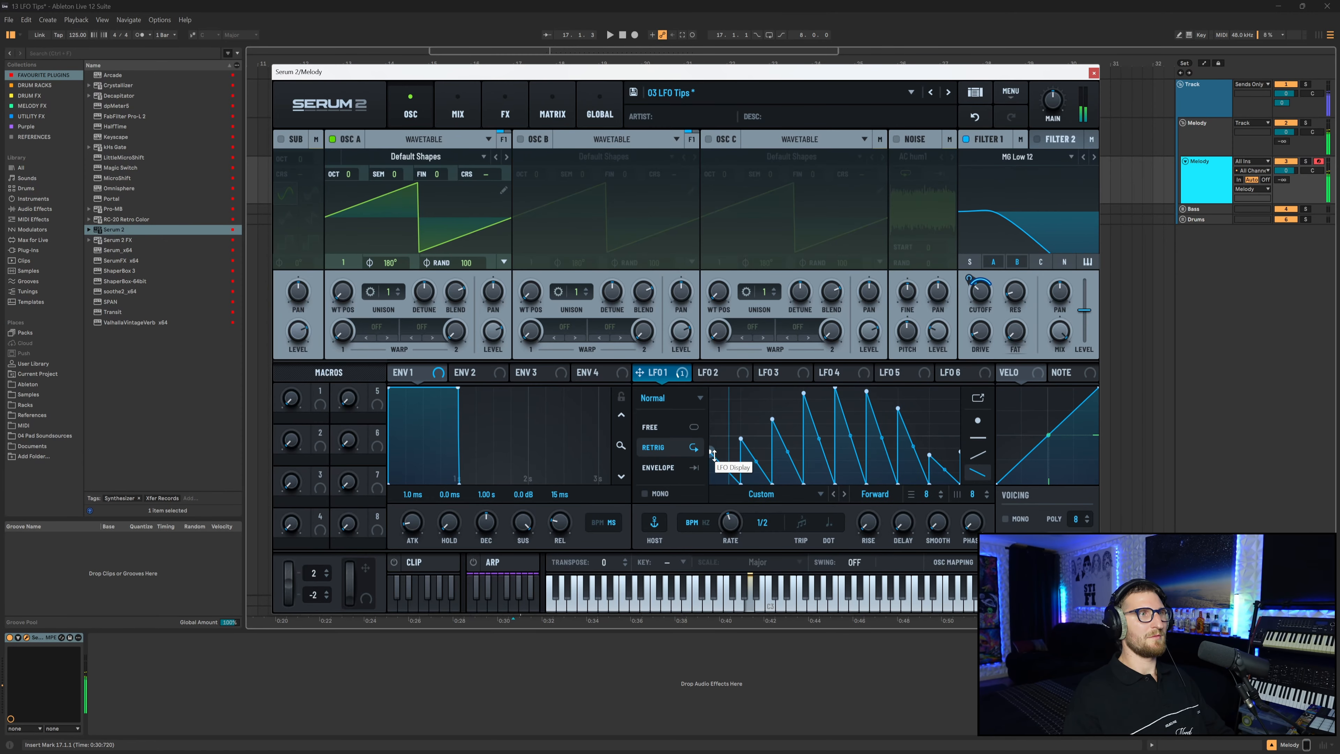
left_click_drag(710, 451, 712, 460)
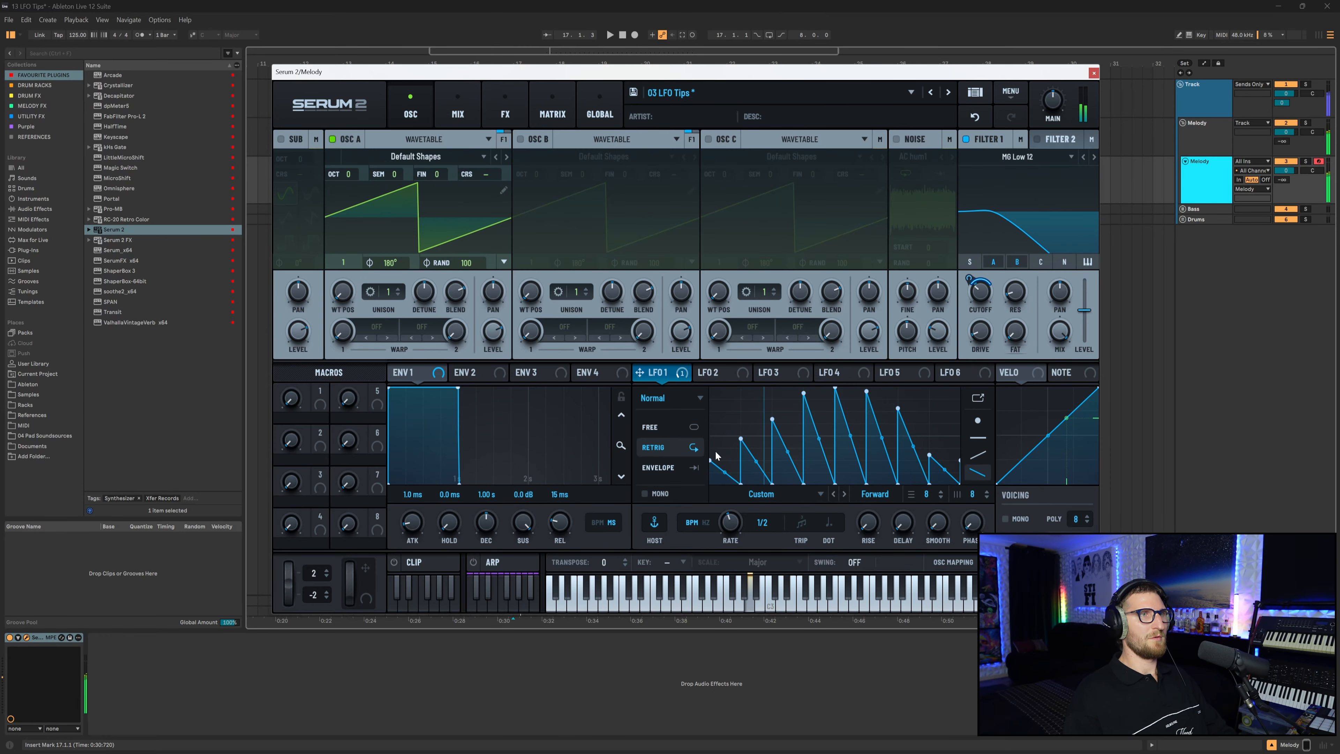
Open LFO 1's enlarged editor, choose the flat step tool, and set the horizontal grid to 12.
left_click(980, 399)
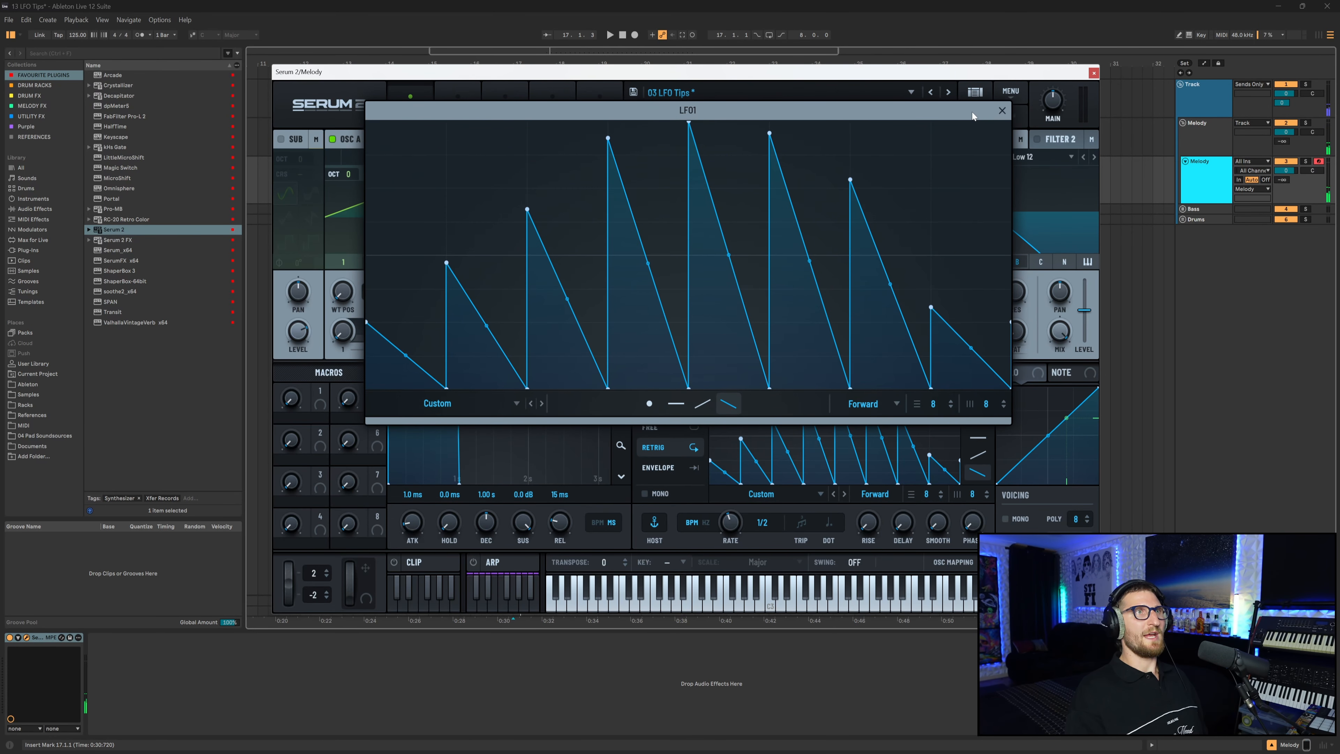
left_click_drag(972, 112, 975, 110)
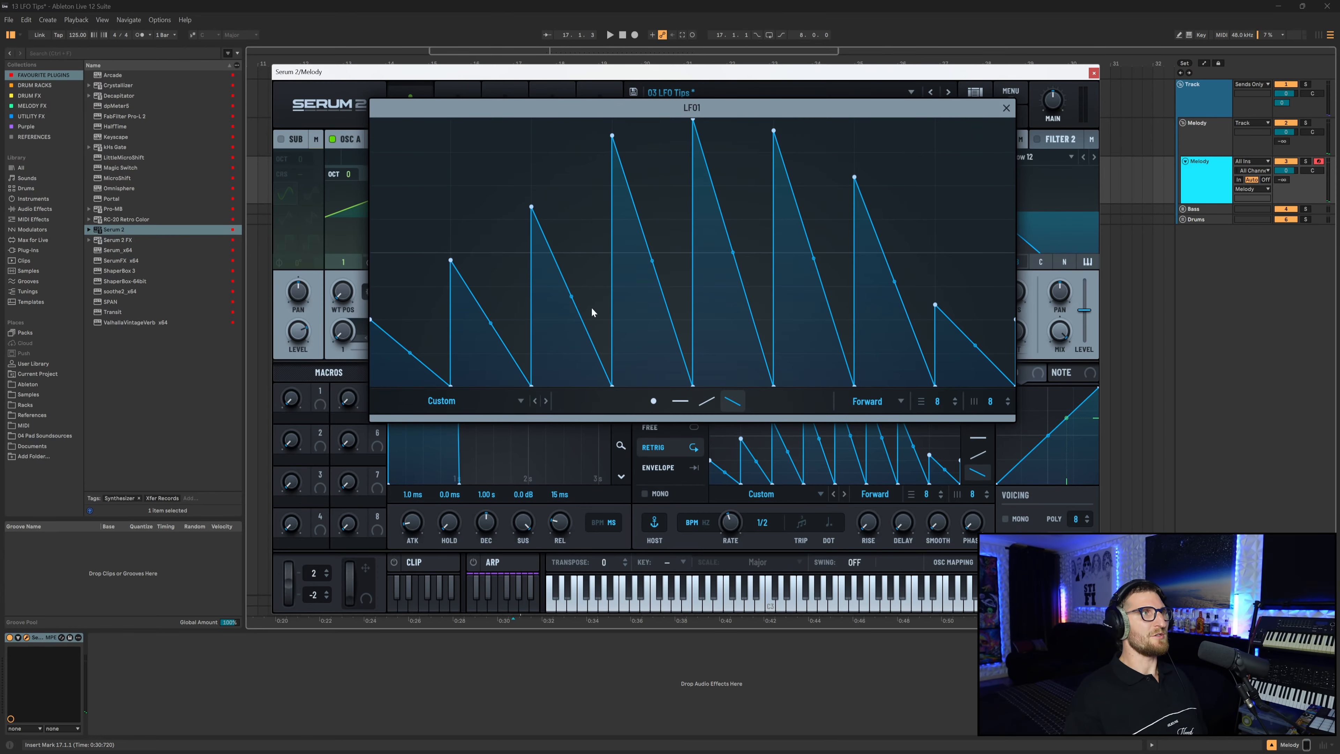
left_click_drag(525, 107, 534, 113)
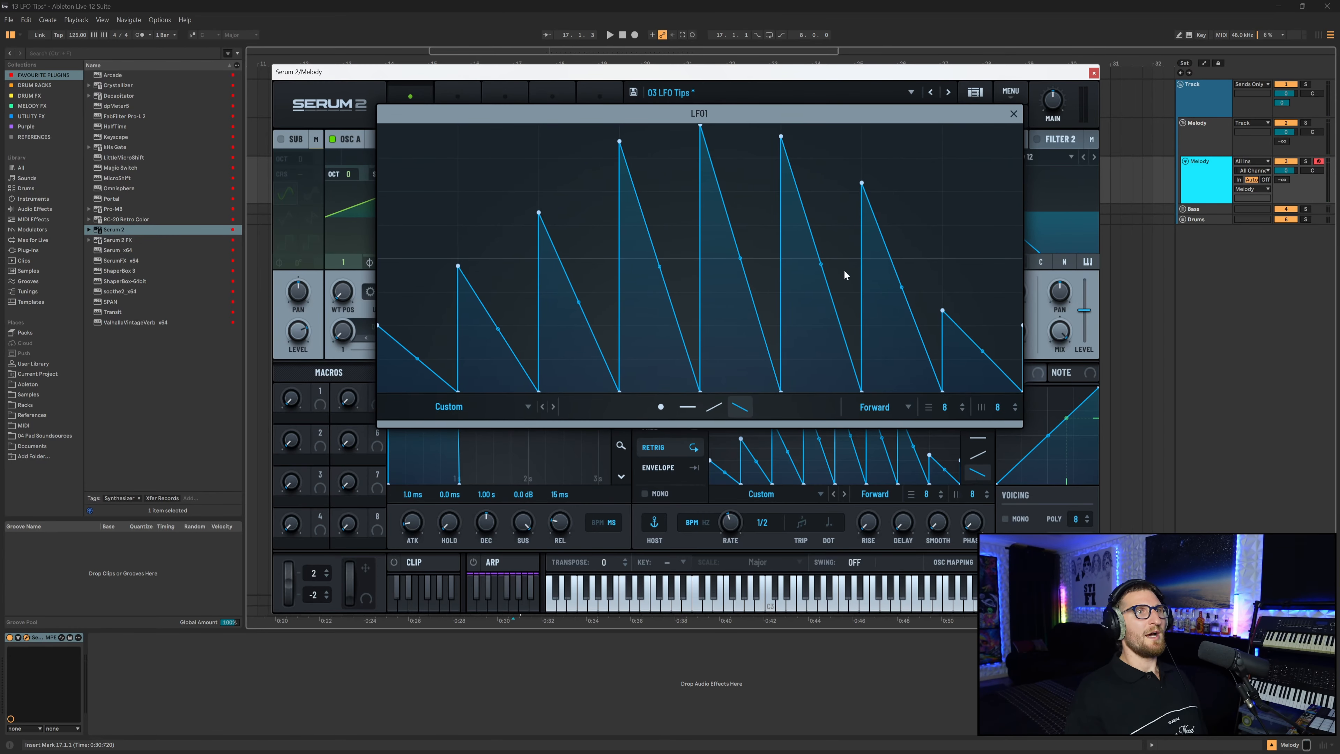
left_click(687, 406)
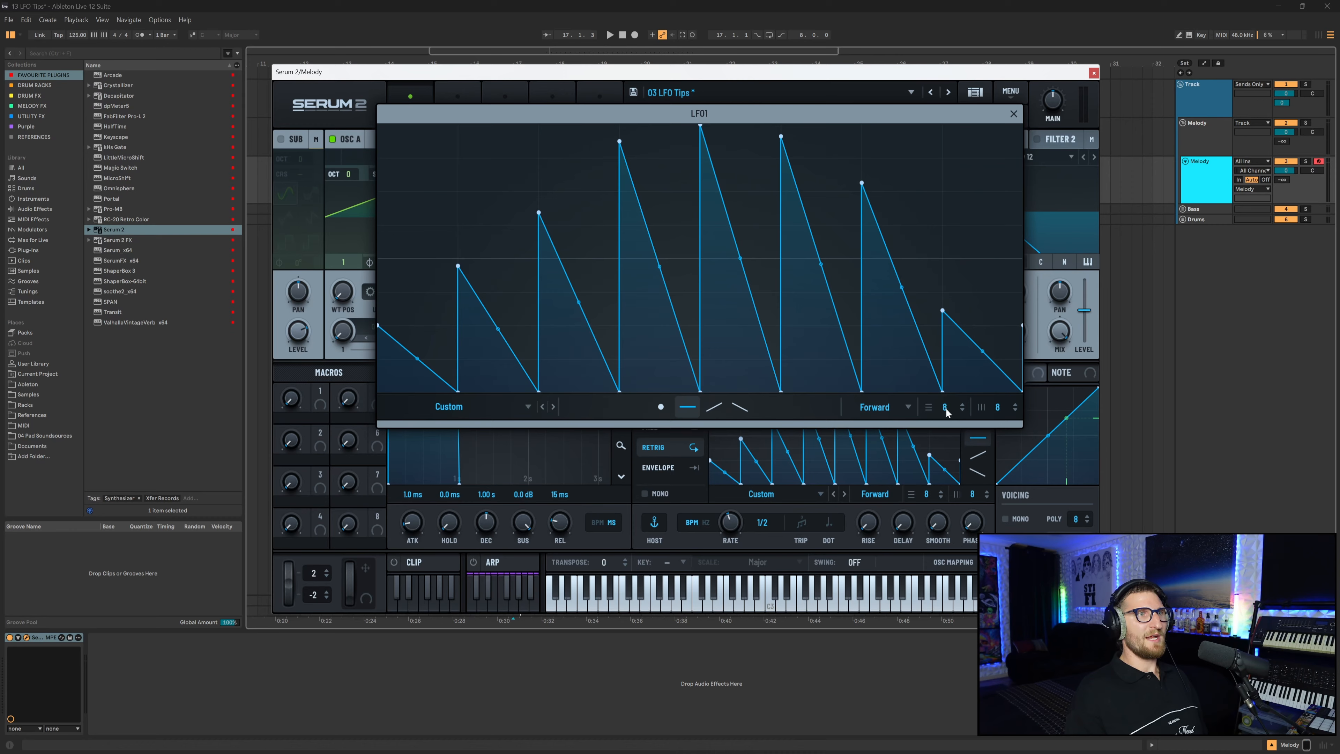
mouse_move(945, 406)
left_mouse_down()
mouse_move(954, 390)
mouse_move(957, 402)
left_mouse_up()
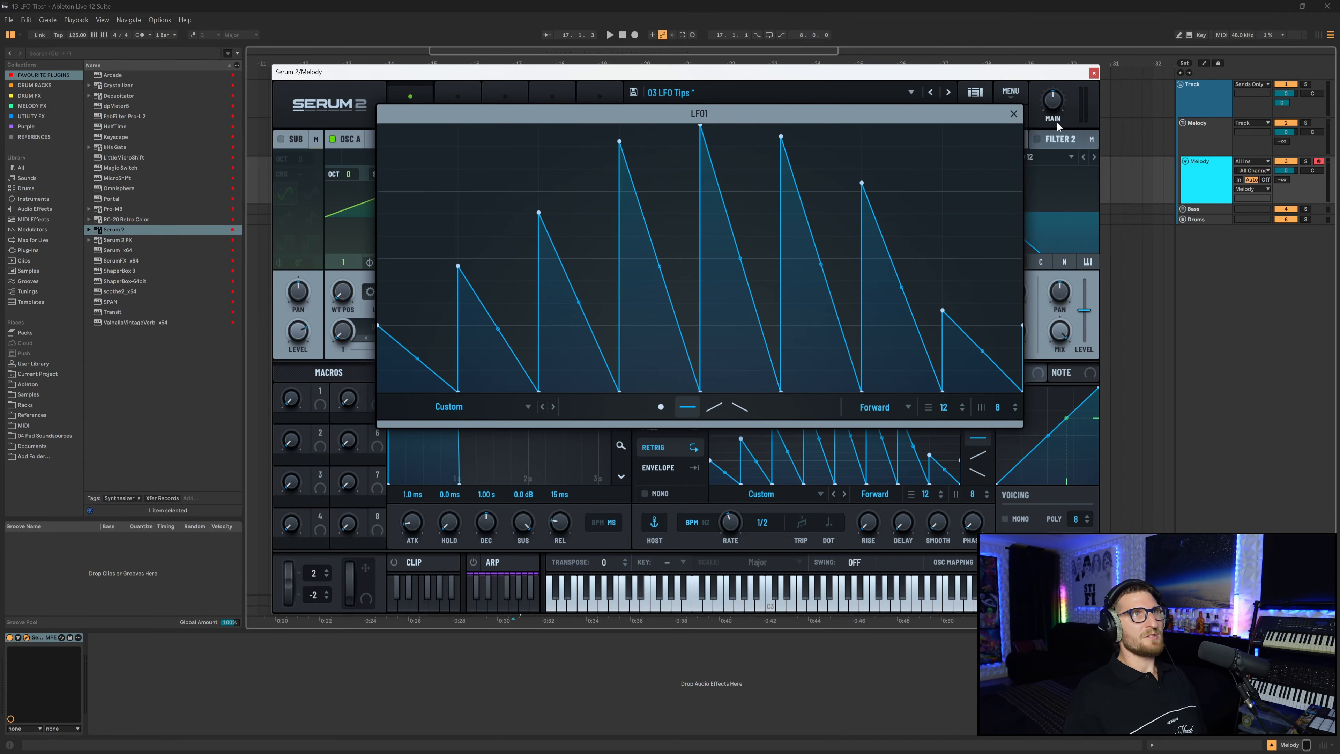
left_click(1013, 113)
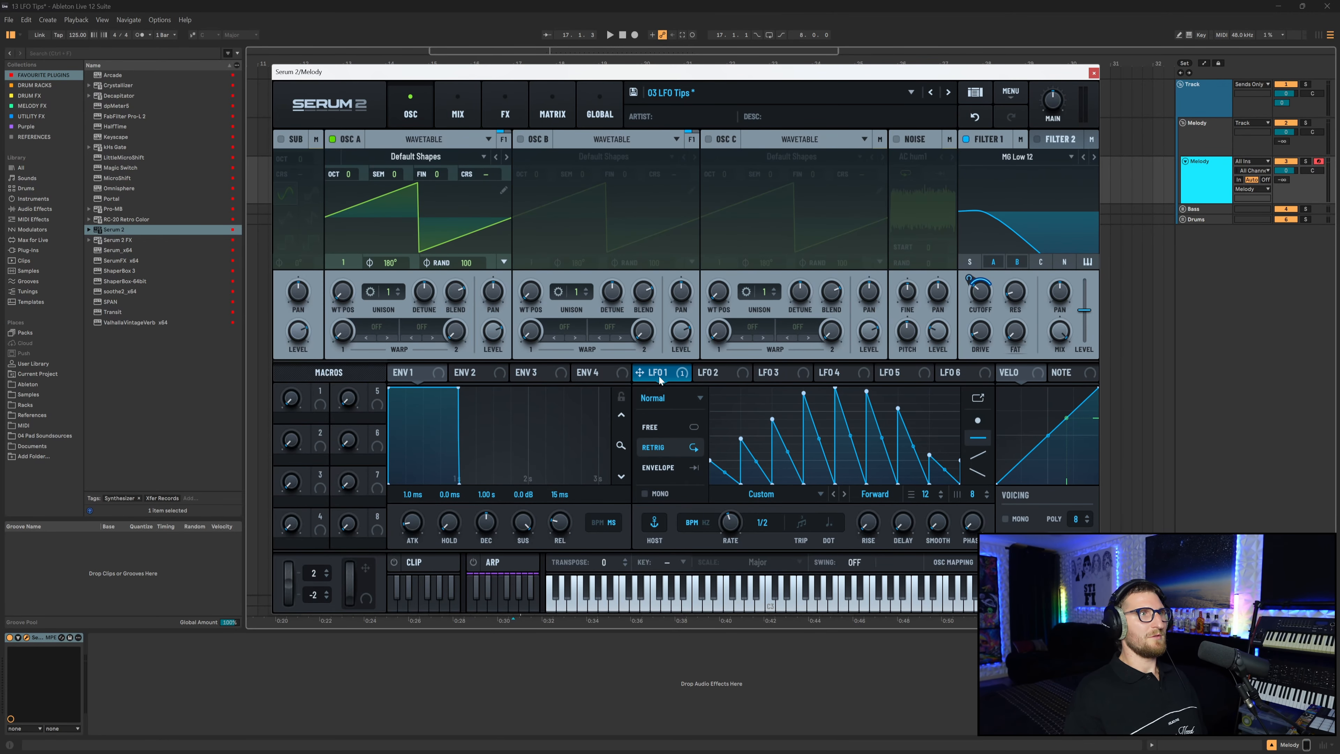
left_click_drag(644, 372, 439, 175)
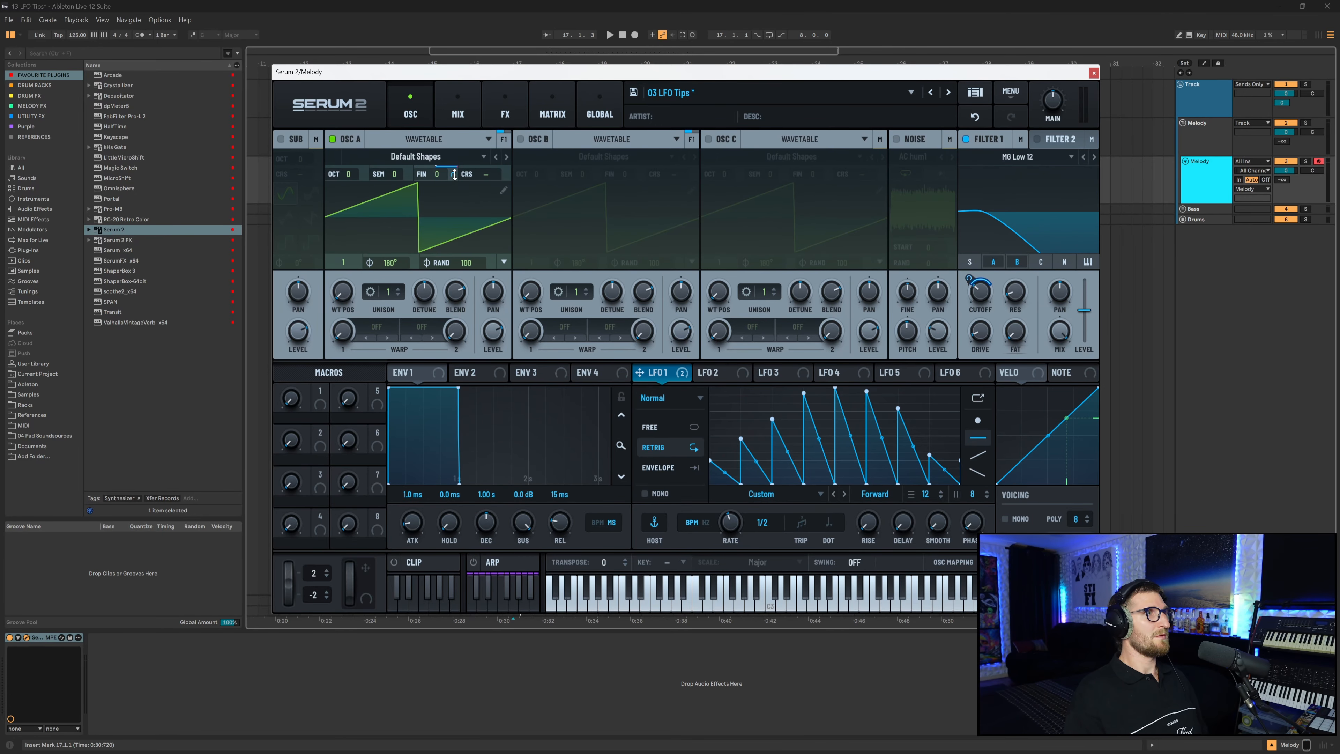
right_click(444, 174)
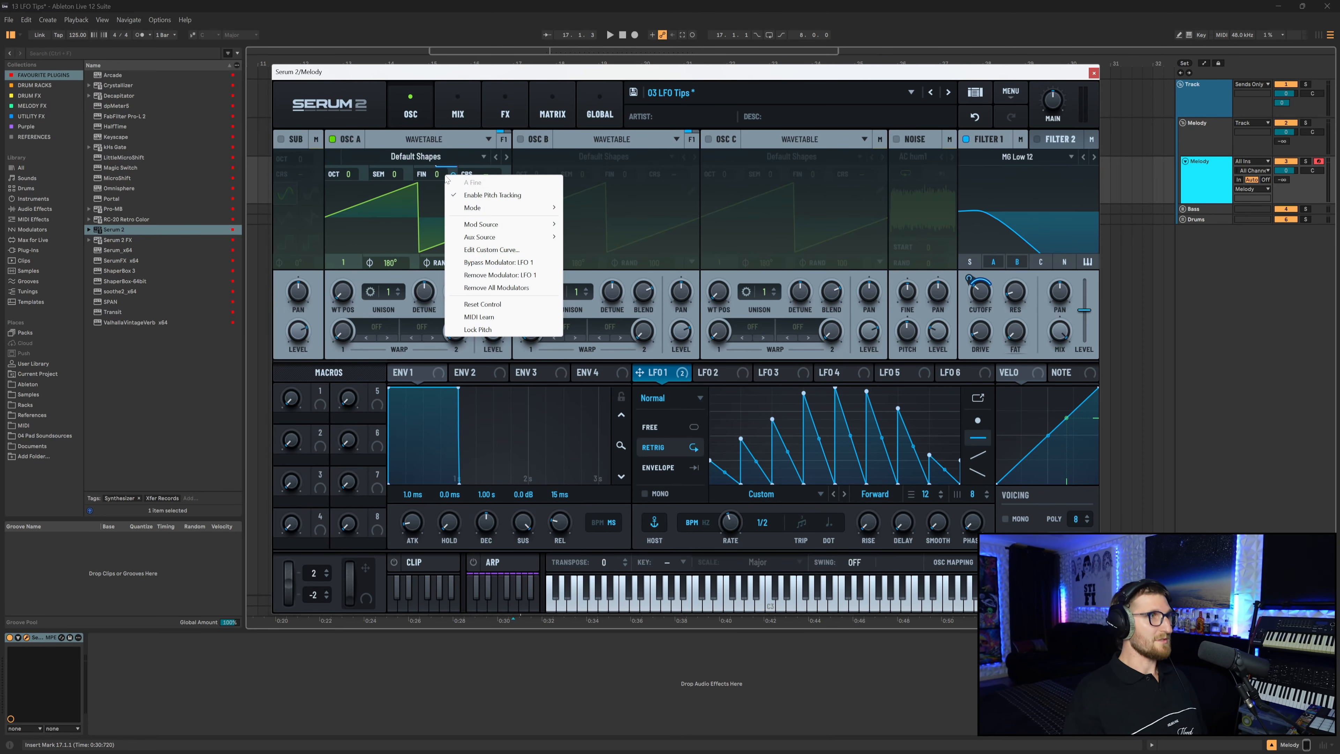
left_click(497, 273)
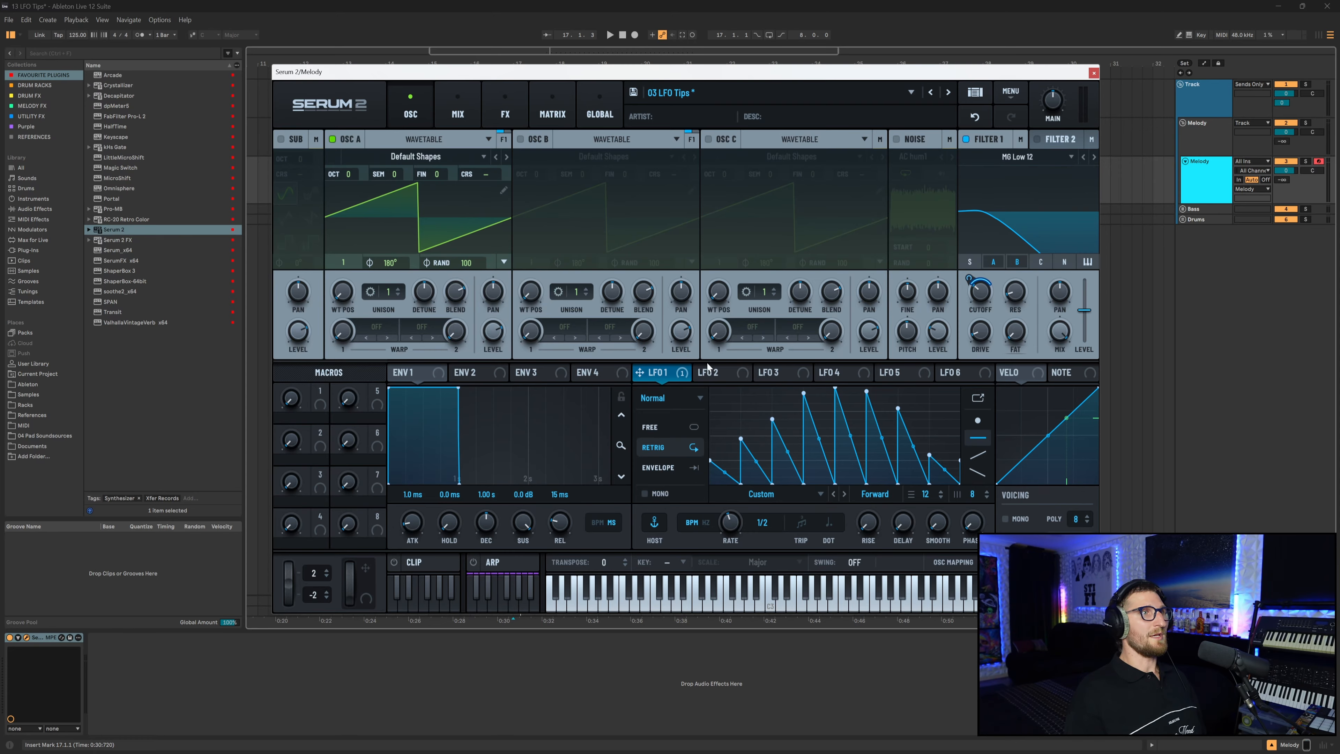
Redraw LFO 1 with the flat tool as steps climbing to a peak mid-cycle and stepping back down.
left_click_drag(646, 370, 406, 220)
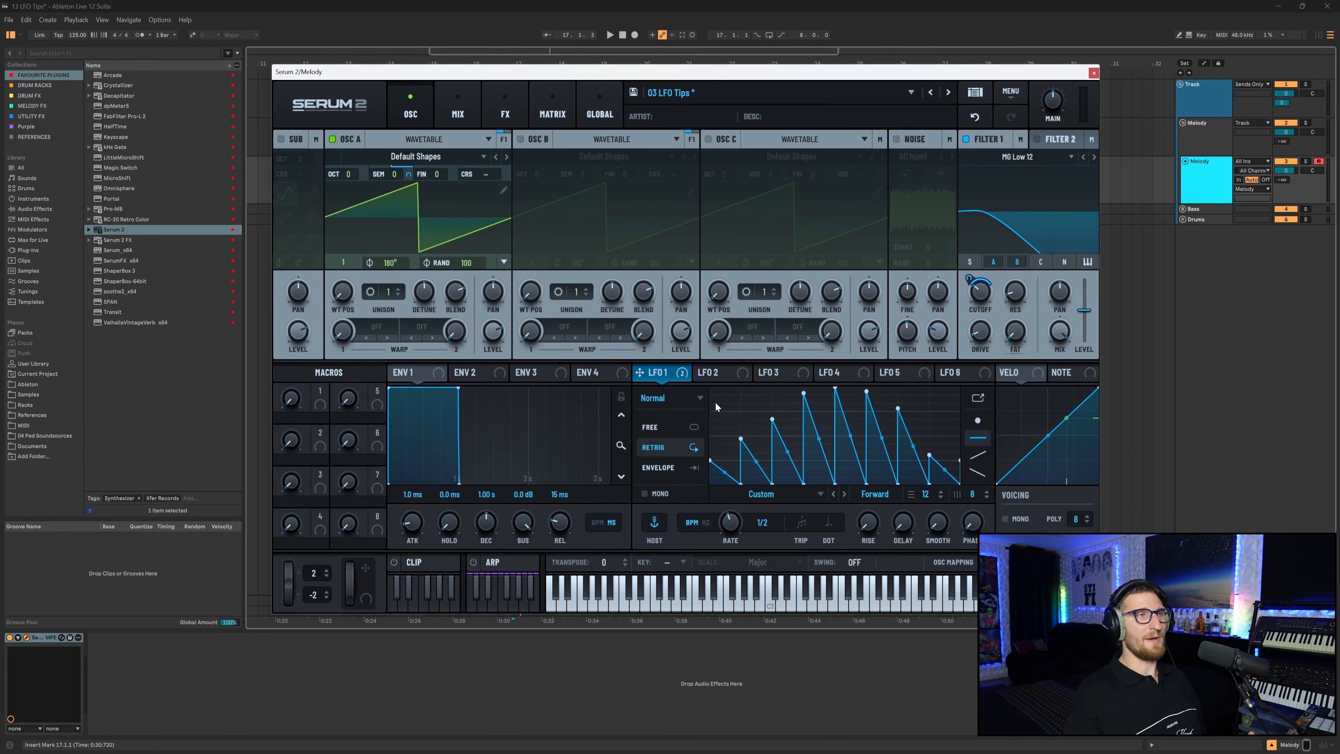
left_click(978, 397)
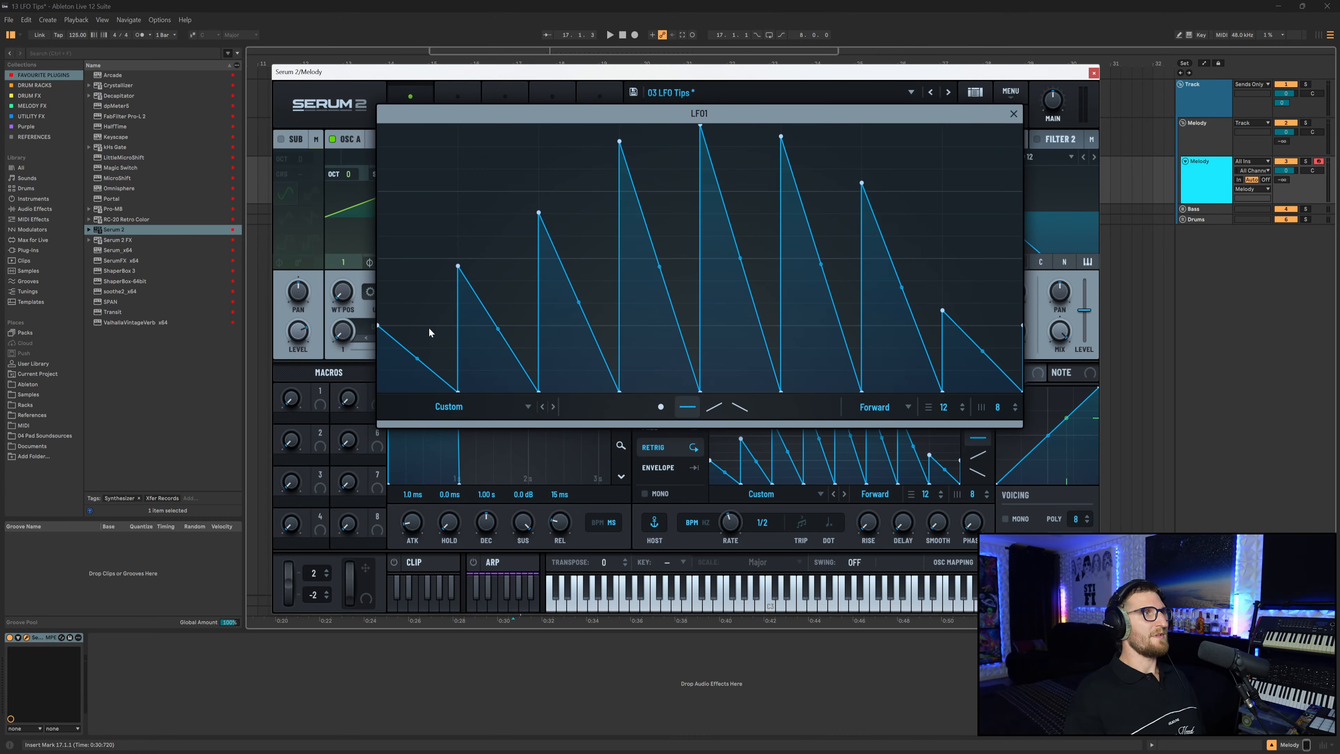
left_click_drag(431, 369, 437, 407)
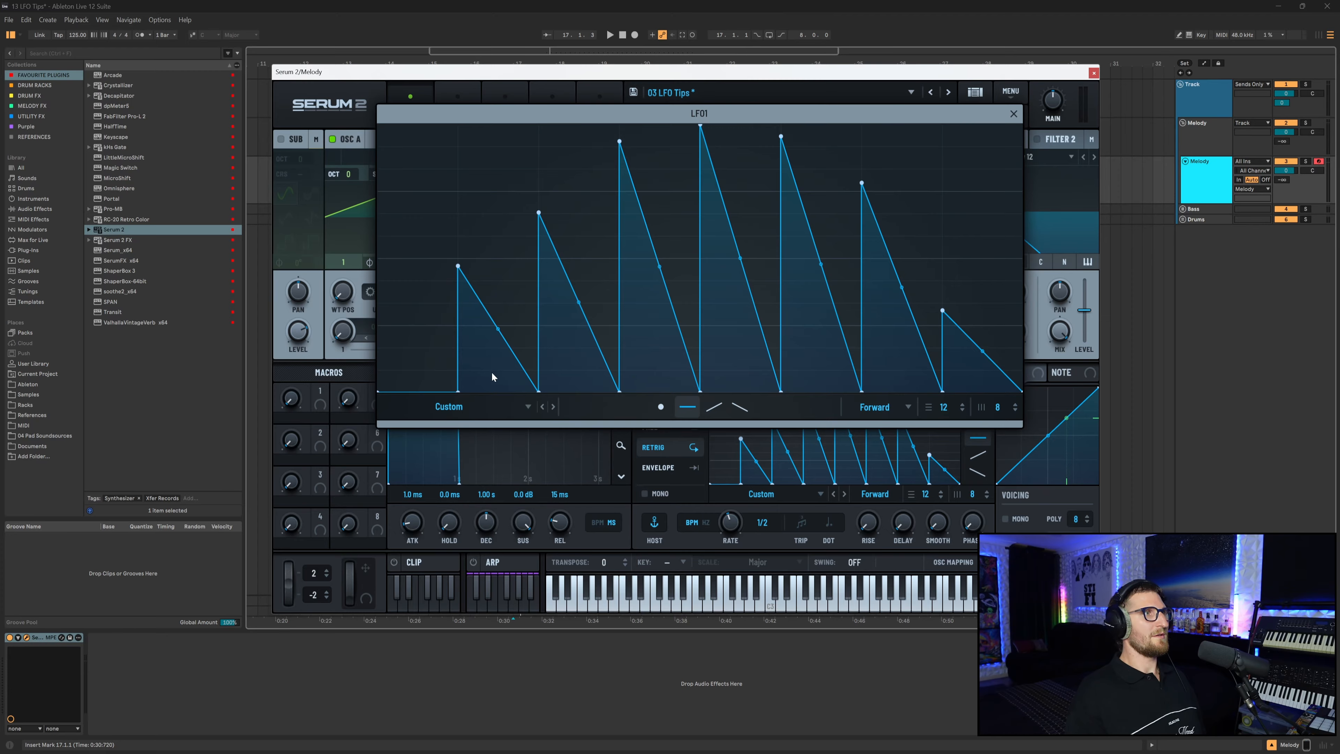
left_click_drag(491, 372, 495, 329)
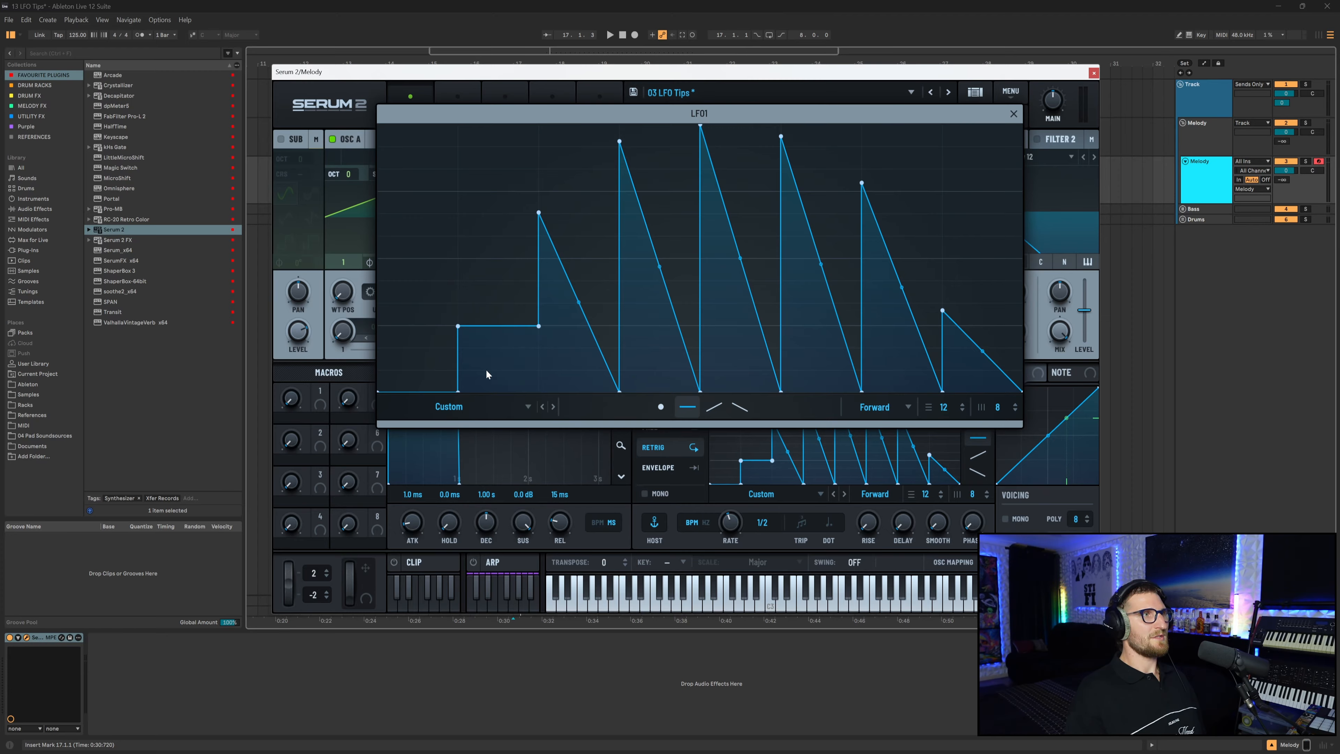
mouse_move(554, 279)
left_mouse_down()
mouse_move(578, 264)
mouse_move(580, 238)
left_mouse_up()
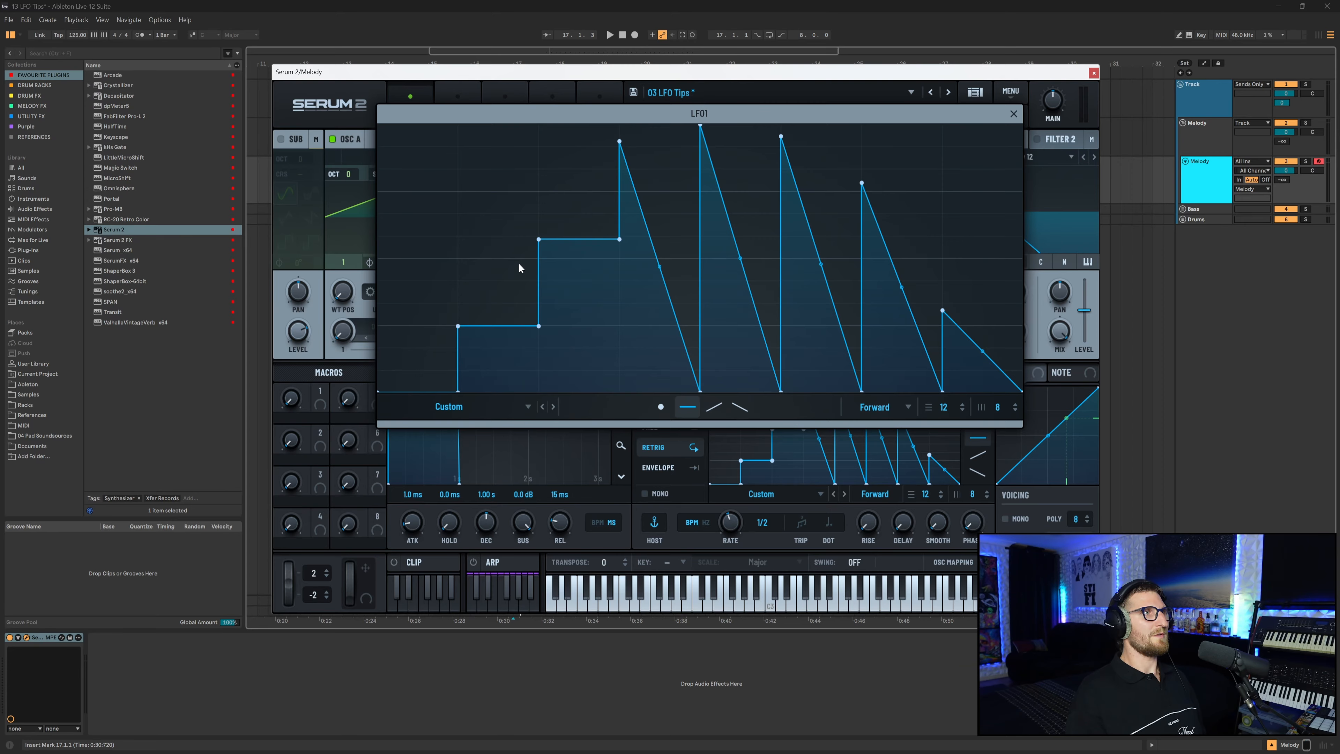
left_click_drag(582, 242, 586, 235)
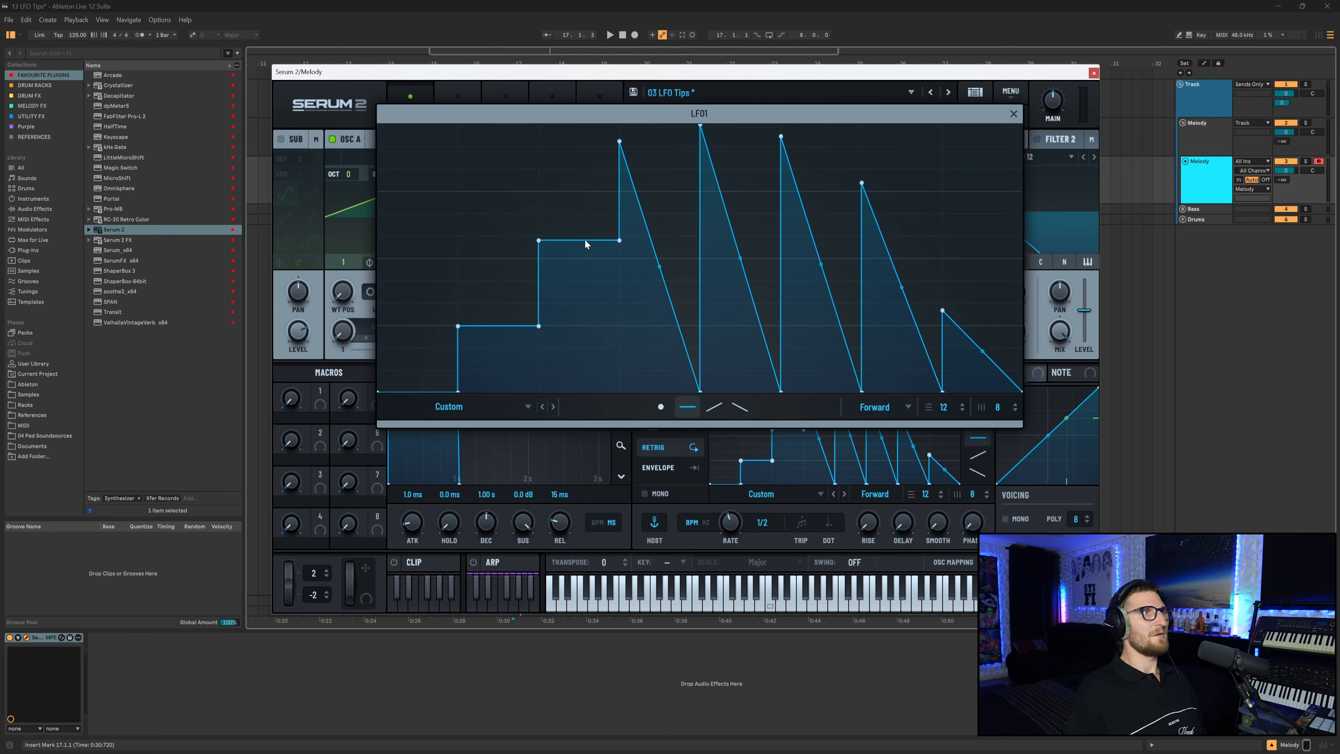
mouse_move(681, 265)
left_mouse_down()
mouse_move(663, 221)
mouse_move(669, 141)
mouse_move(666, 169)
mouse_move(729, 129)
left_mouse_up()
left_click_drag(786, 170, 808, 173)
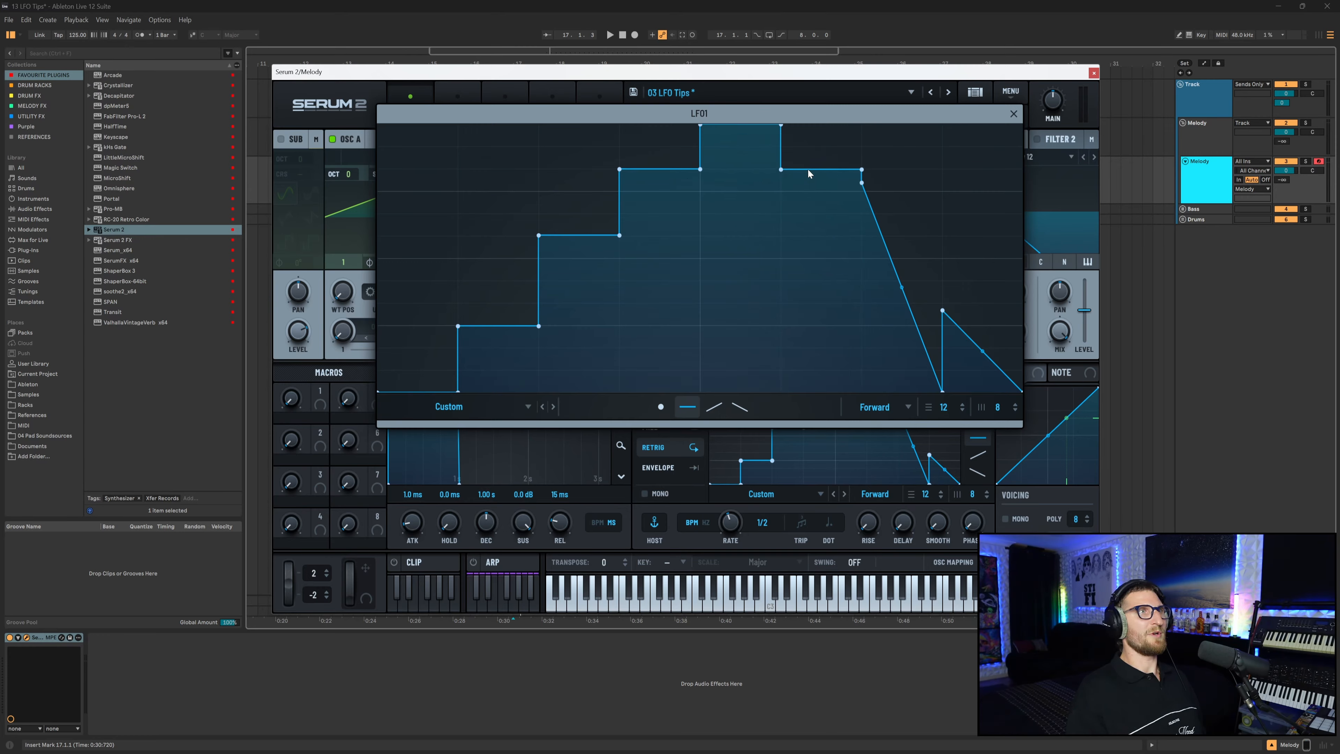
left_click_drag(871, 251, 901, 241)
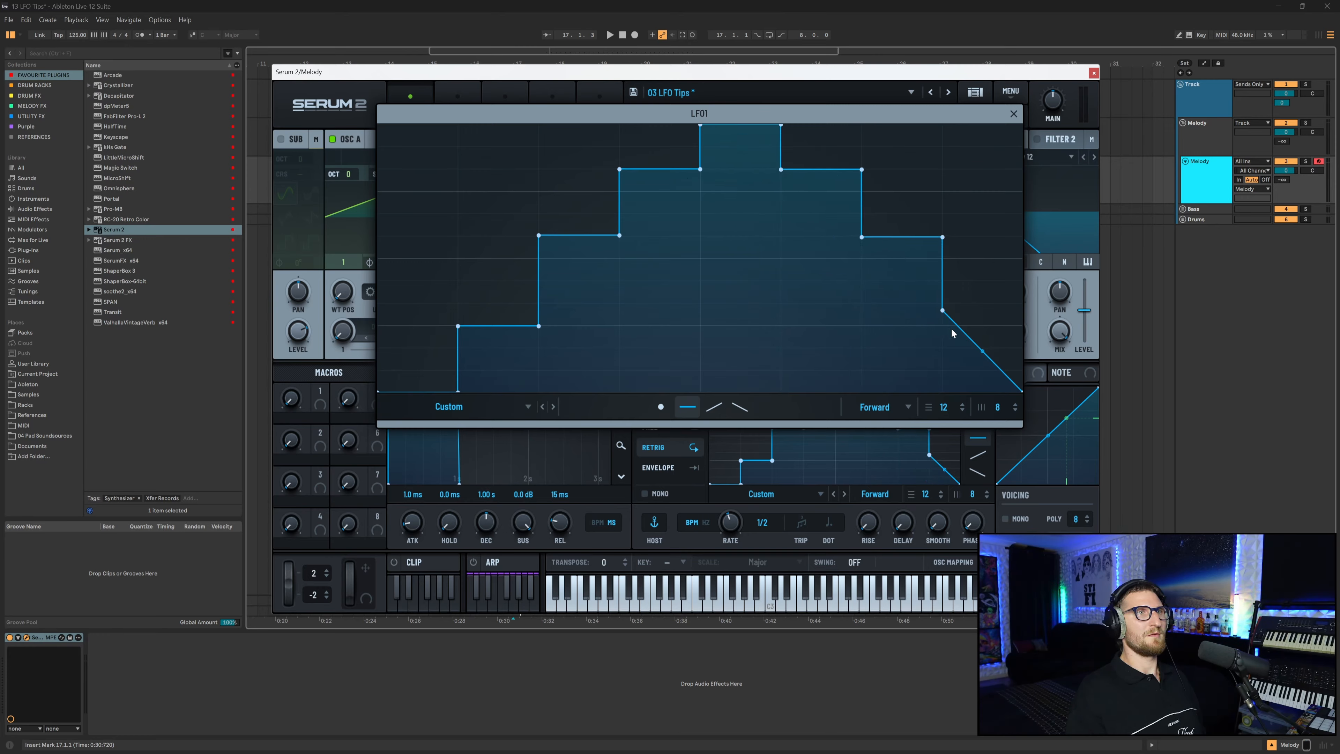
left_click_drag(951, 331, 981, 329)
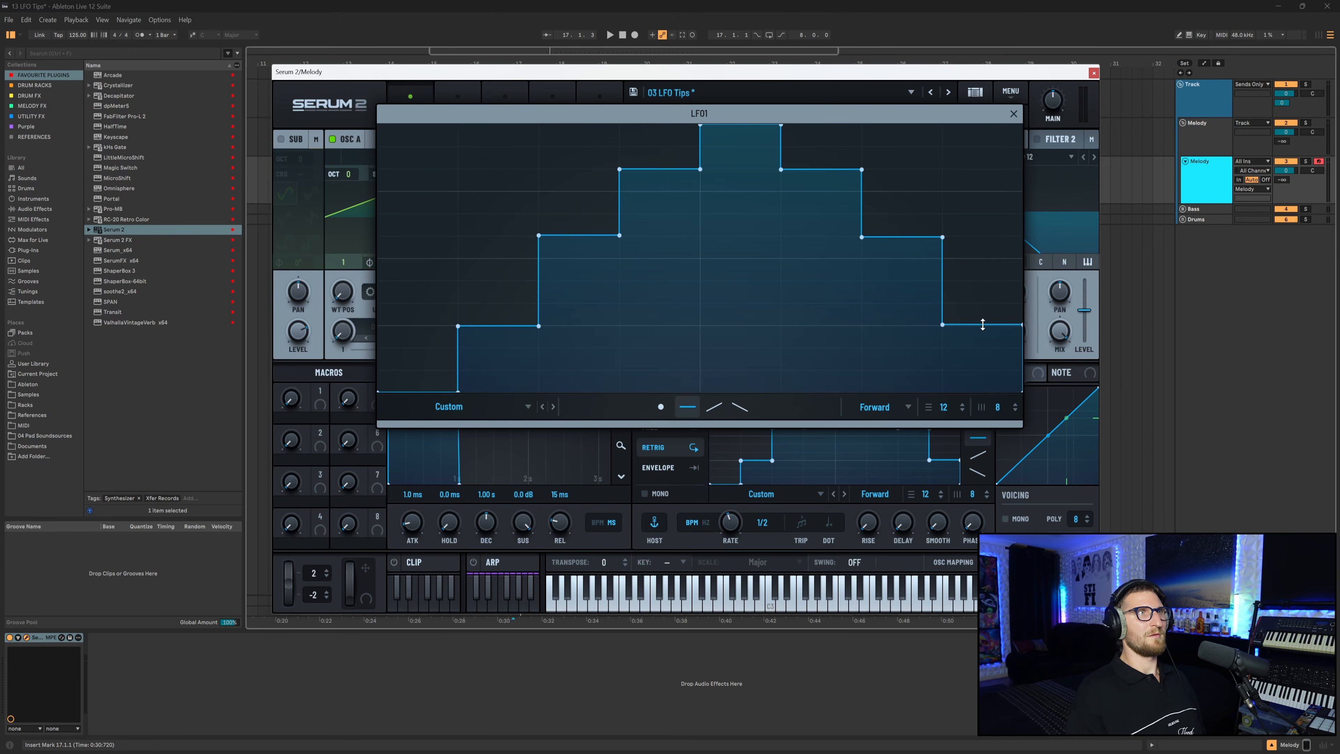
left_click(1013, 113)
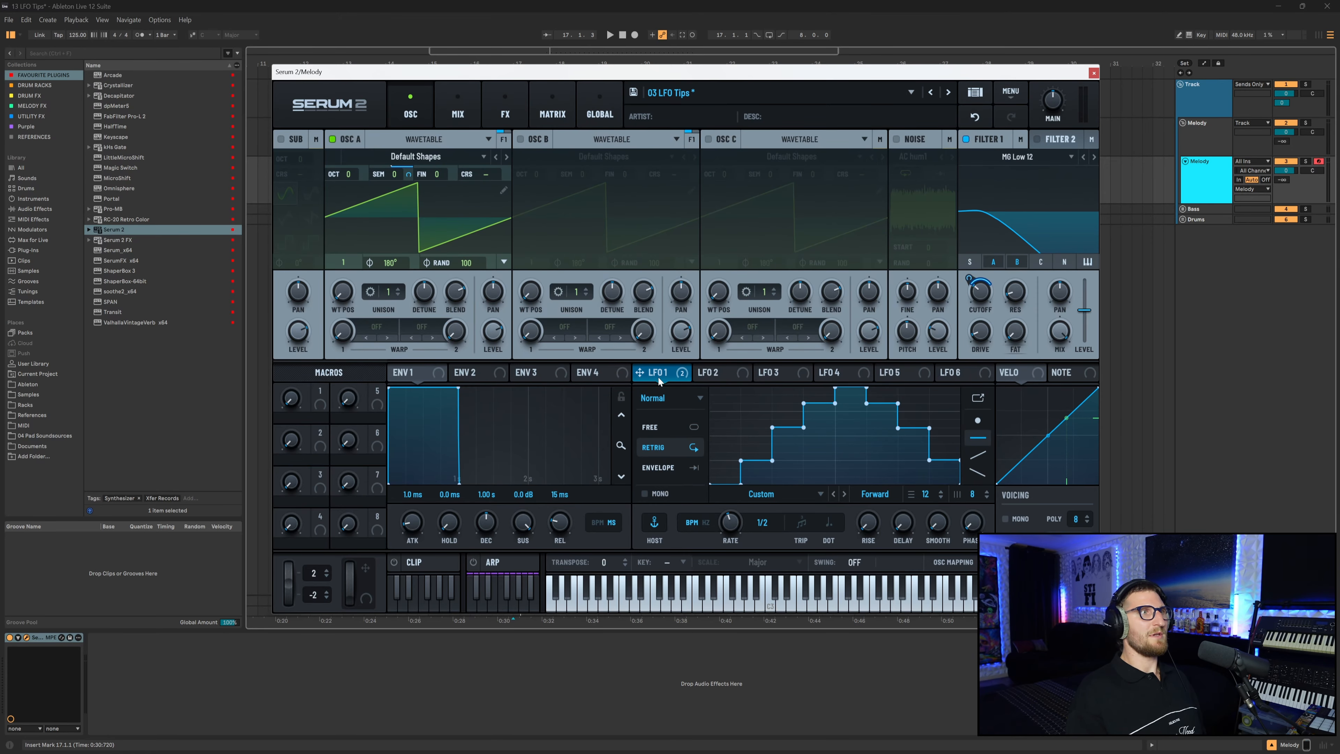
Remove LFO 1's modulation from Filter 1's cutoff.
right_click(980, 292)
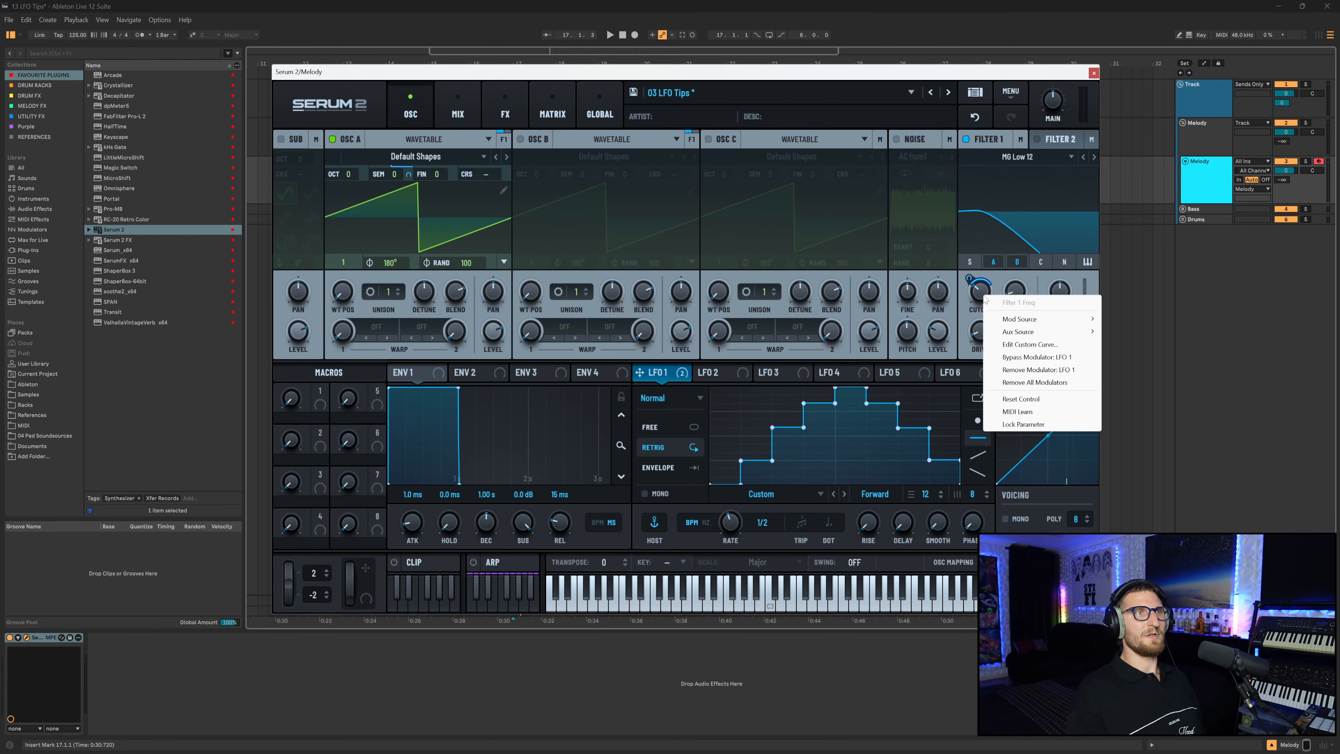
left_click(1013, 372)
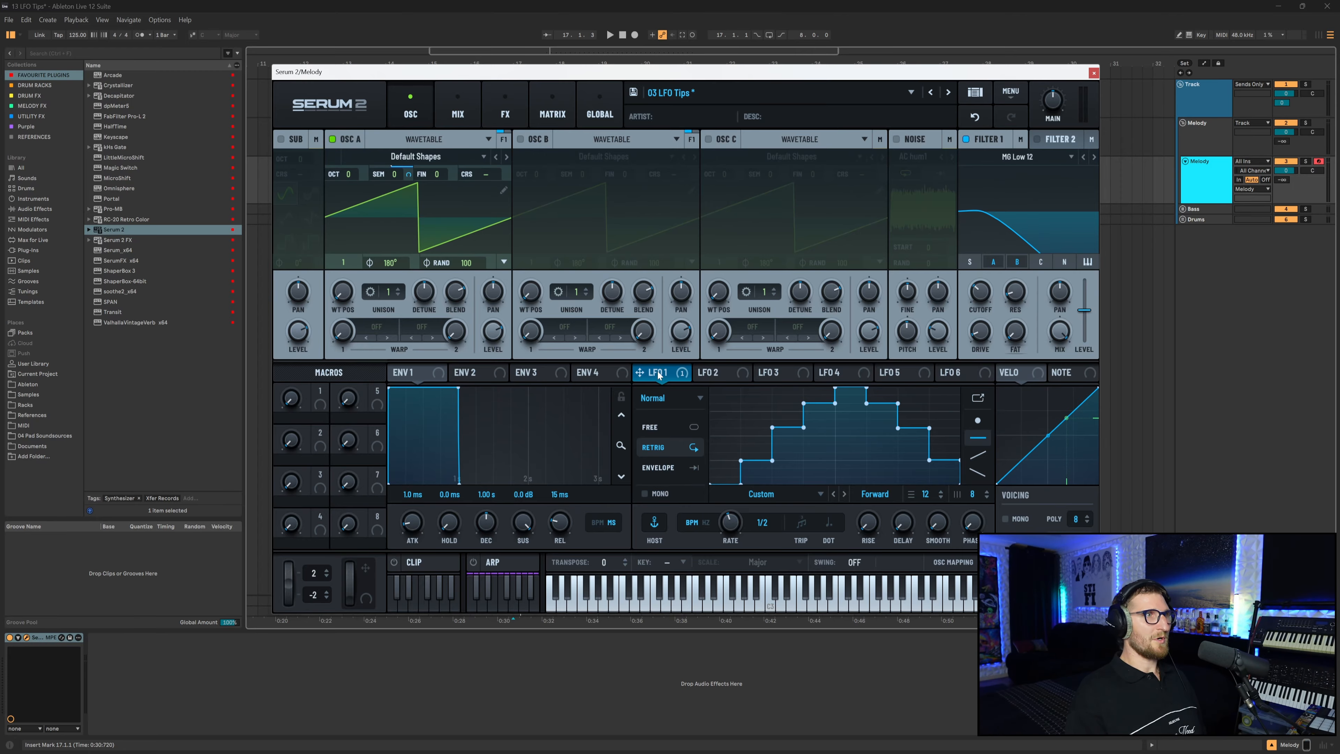
Draw falling ramps of varying height in LFO 2 with the descending ramp tool and assign it to Filter 1's cutoff.
left_click(717, 373)
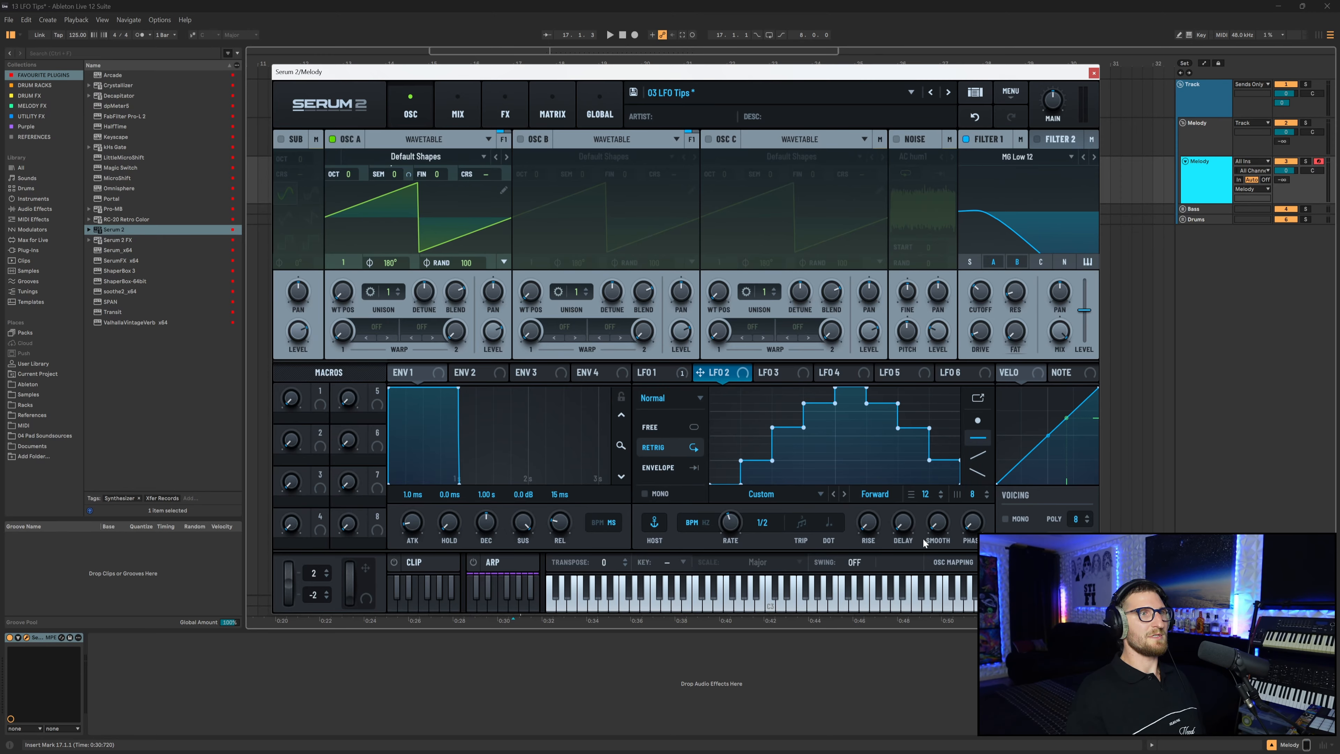
left_click(977, 475)
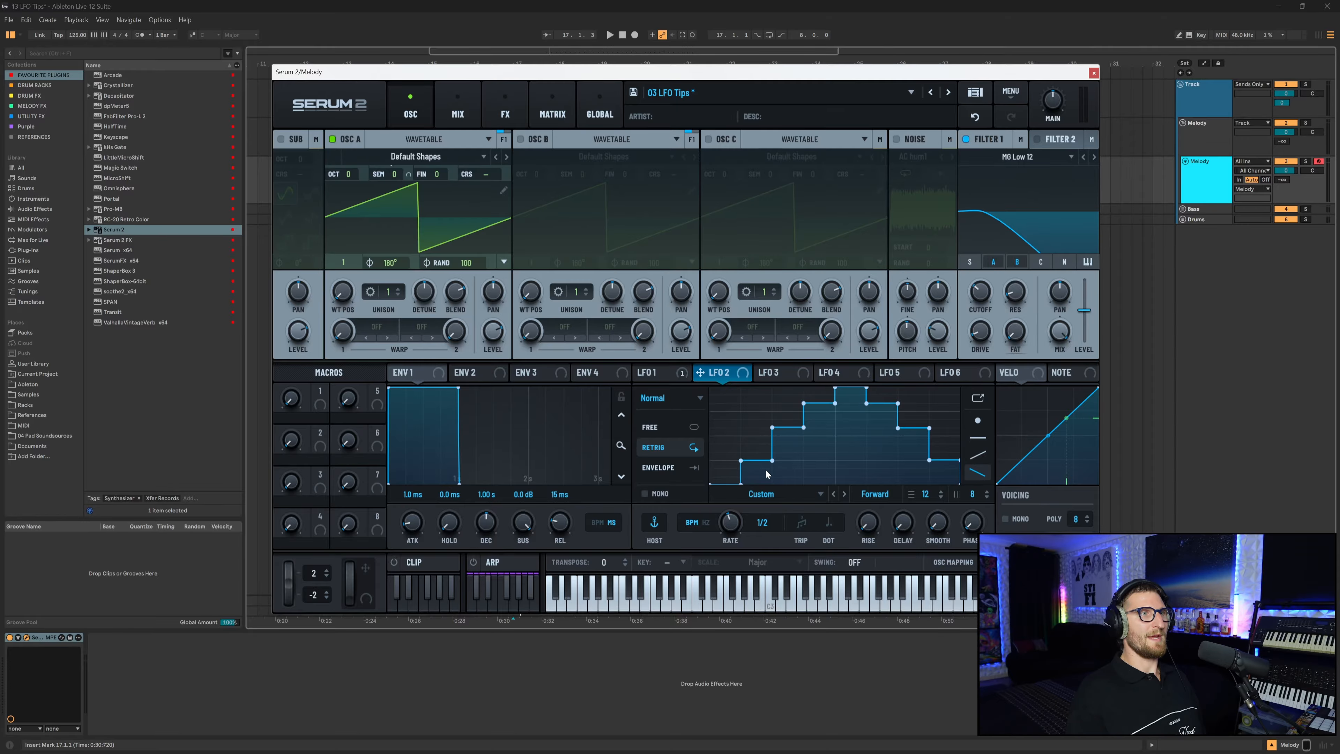
left_click(794, 440)
left_click(820, 420)
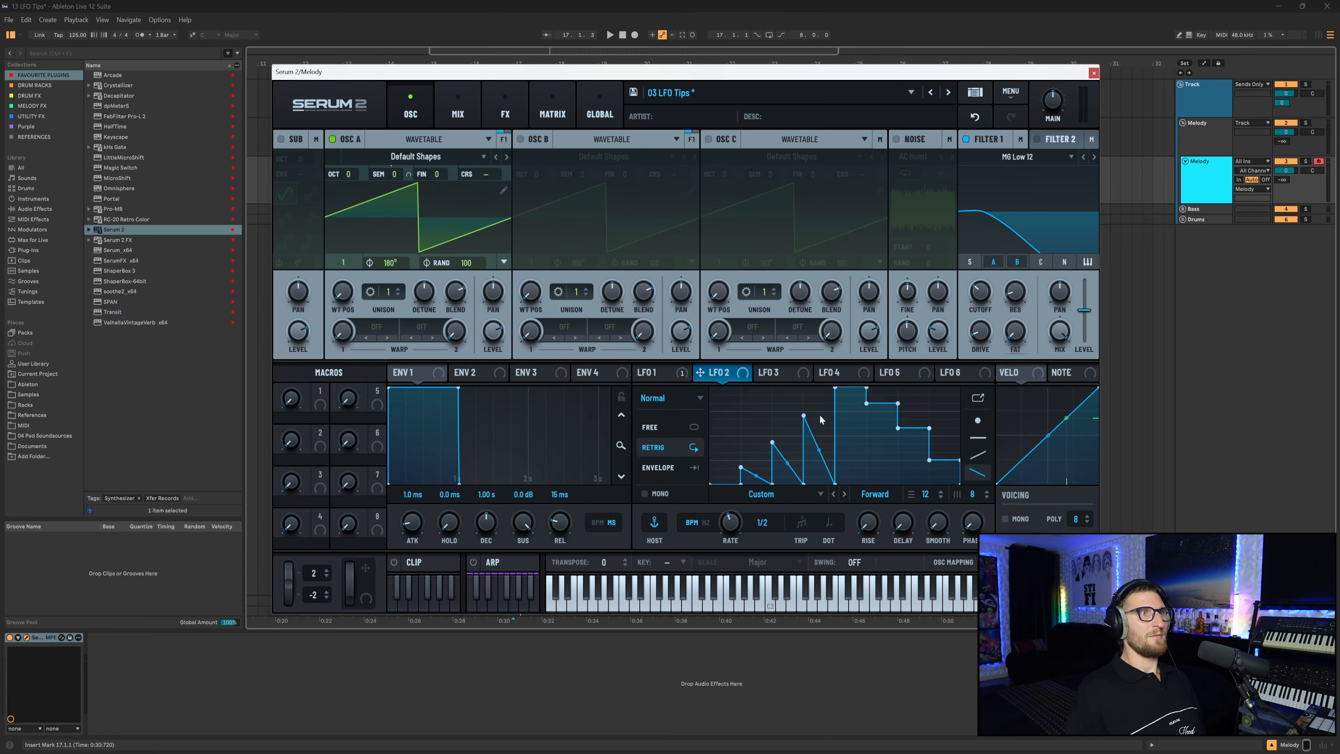
left_click(856, 407)
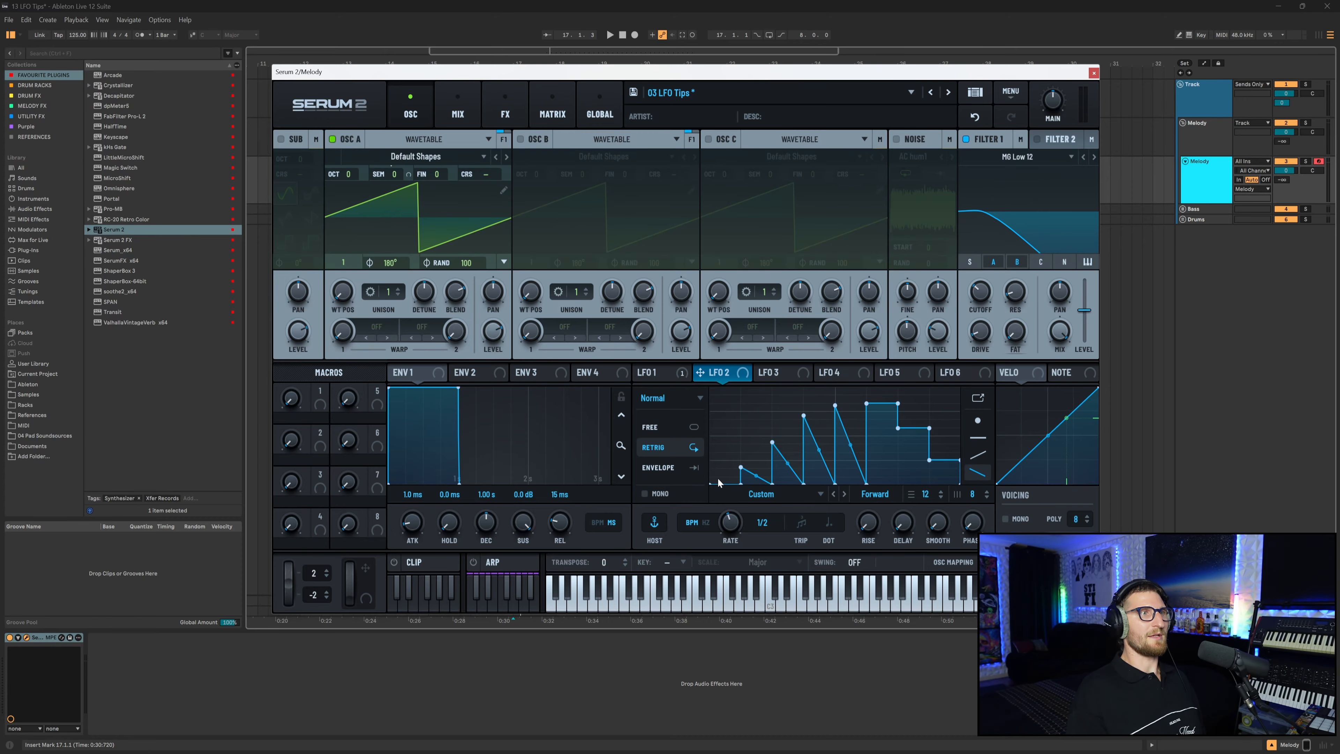
mouse_move(716, 470)
left_mouse_down()
mouse_move(769, 466)
mouse_move(854, 394)
mouse_move(955, 479)
left_mouse_up()
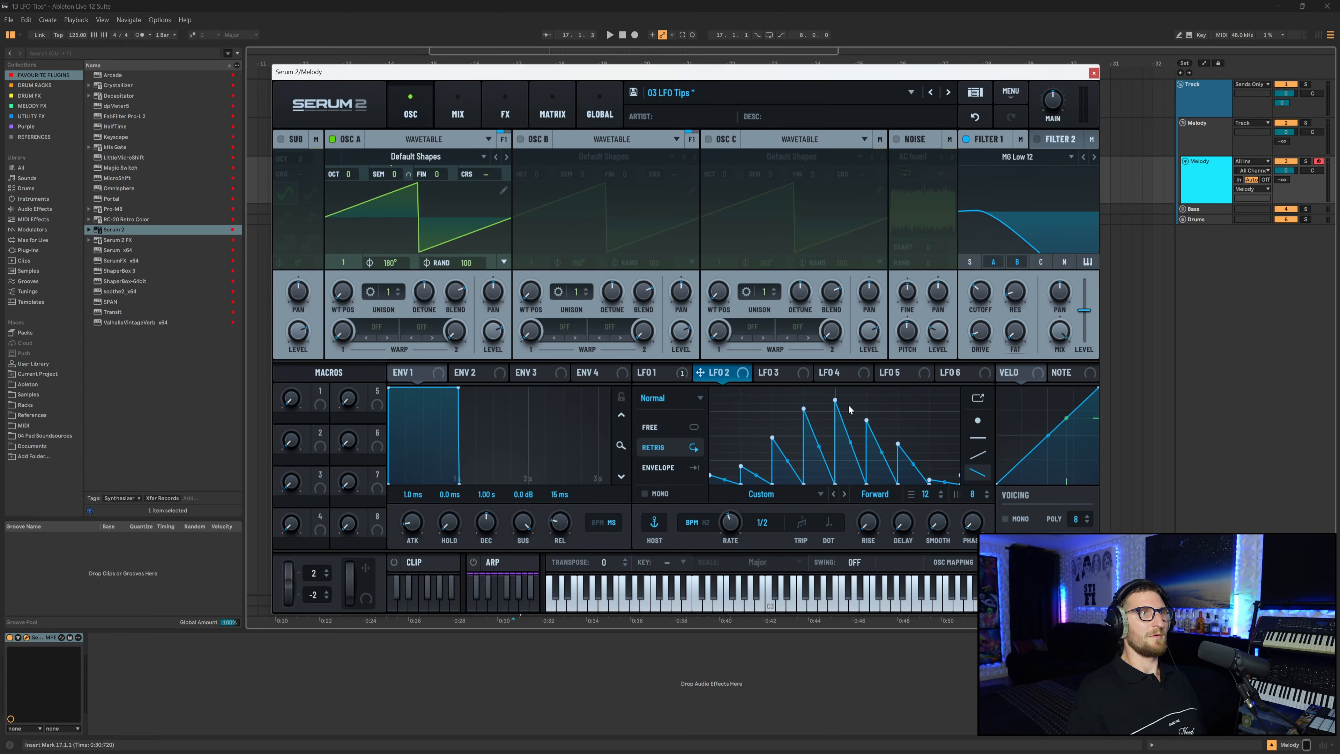
mouse_move(835, 400)
left_mouse_down()
mouse_move(836, 387)
mouse_move(870, 414)
left_mouse_up()
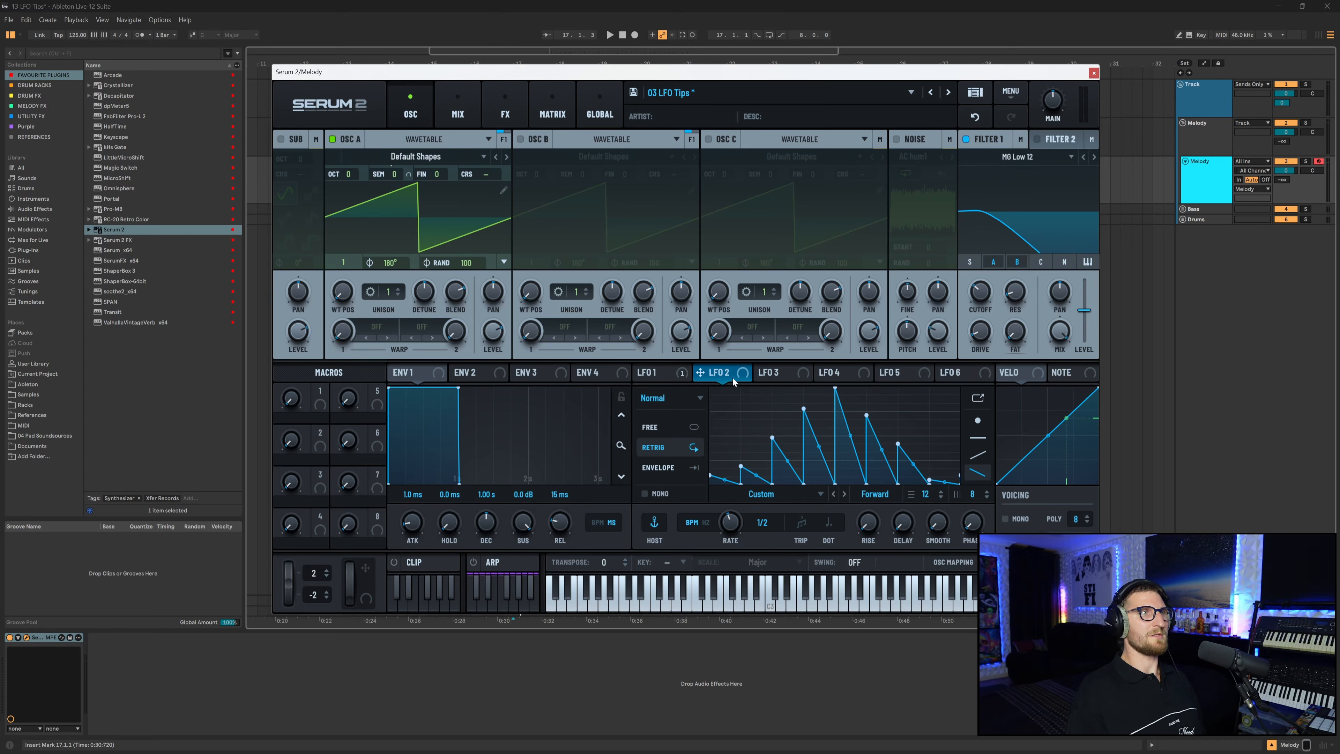
mouse_move(735, 376)
left_mouse_down()
mouse_move(953, 323)
mouse_move(979, 292)
left_mouse_up()
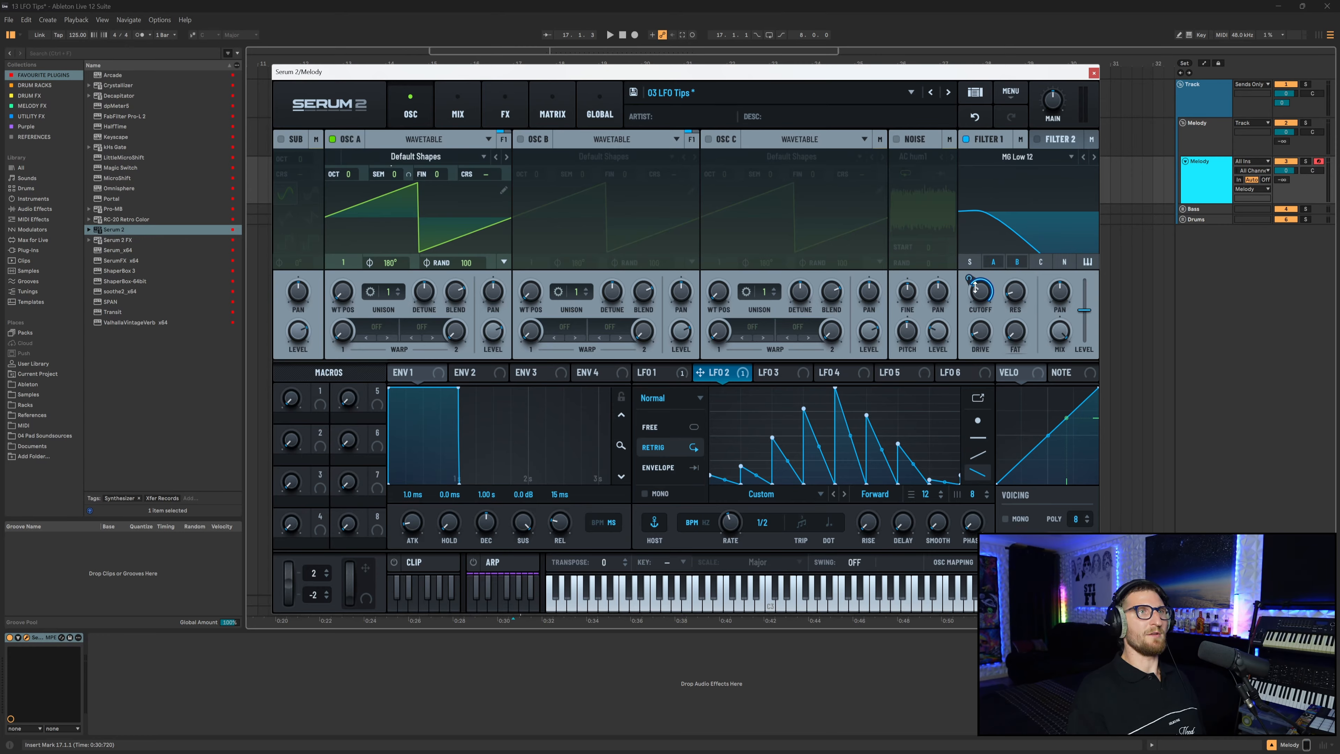
Reshape LFO 1's staircase in its enlarged editor with the flat tool, raising the upper steps.
left_click(671, 372)
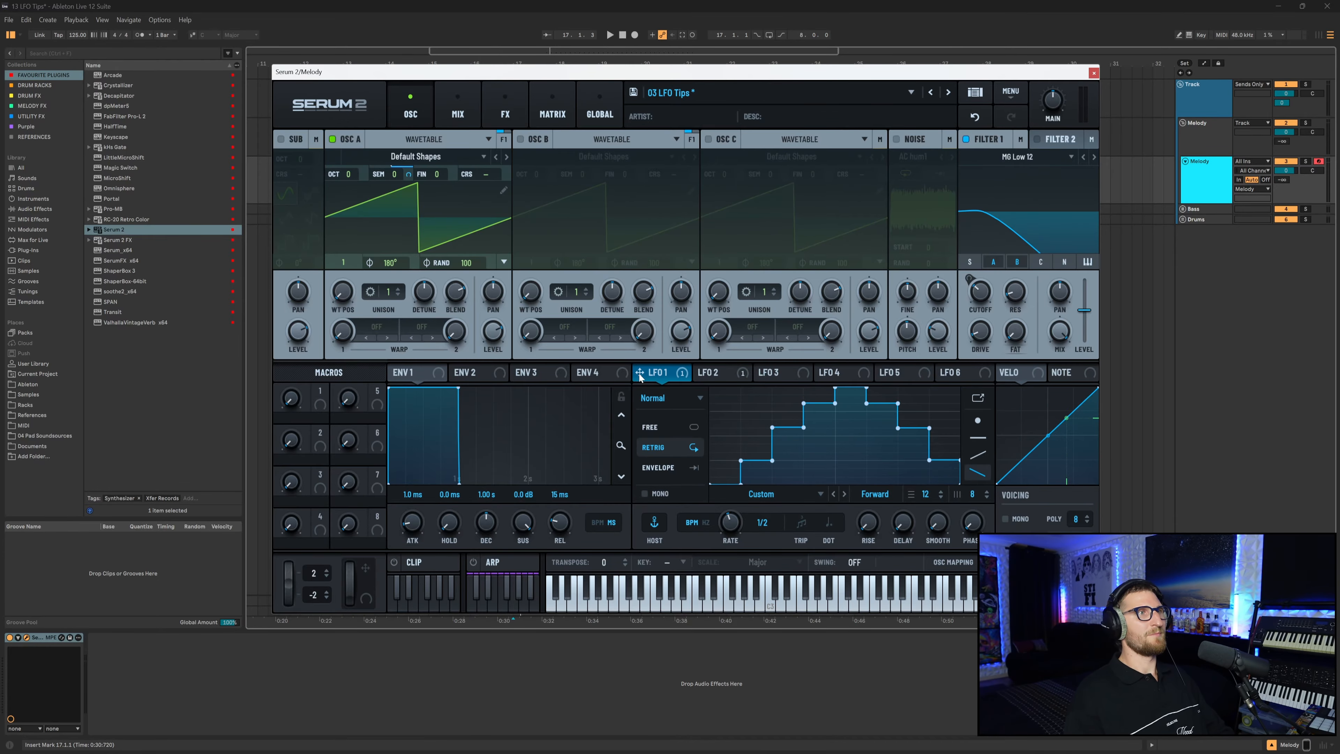
left_click(977, 398)
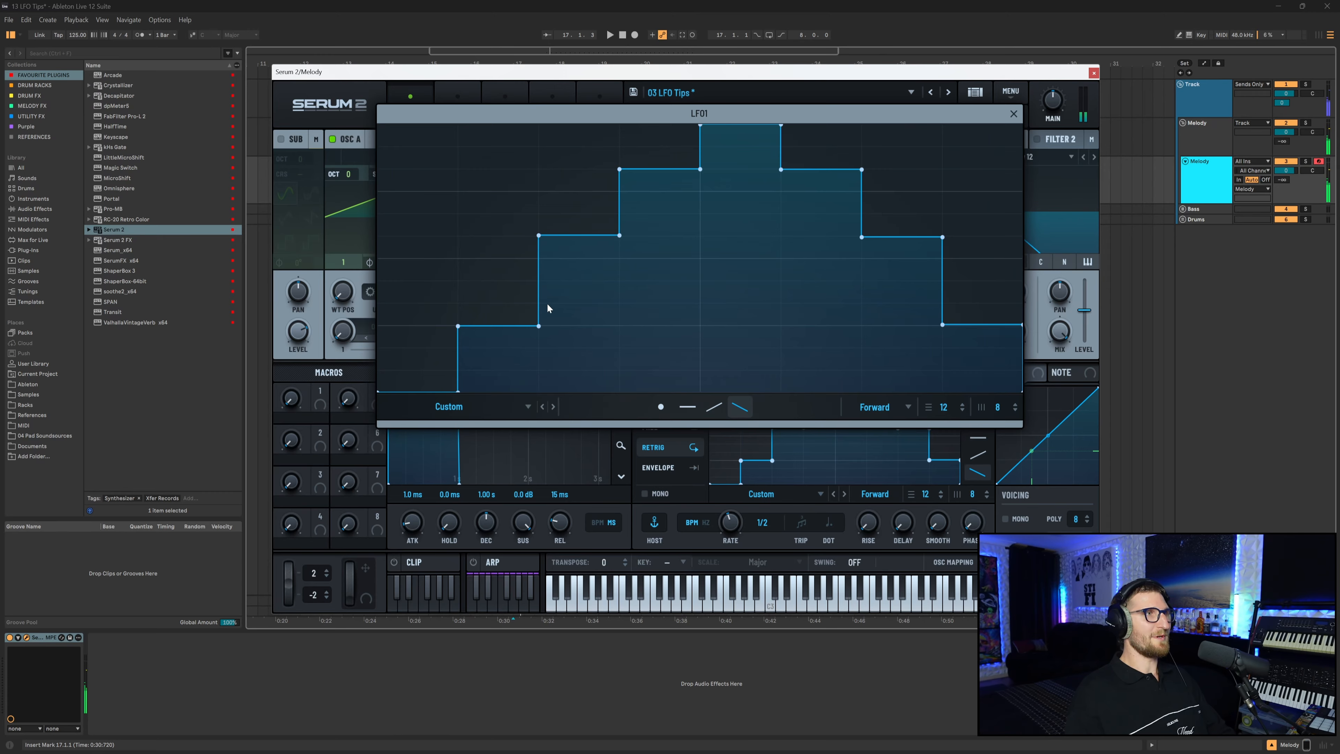
left_click(516, 317)
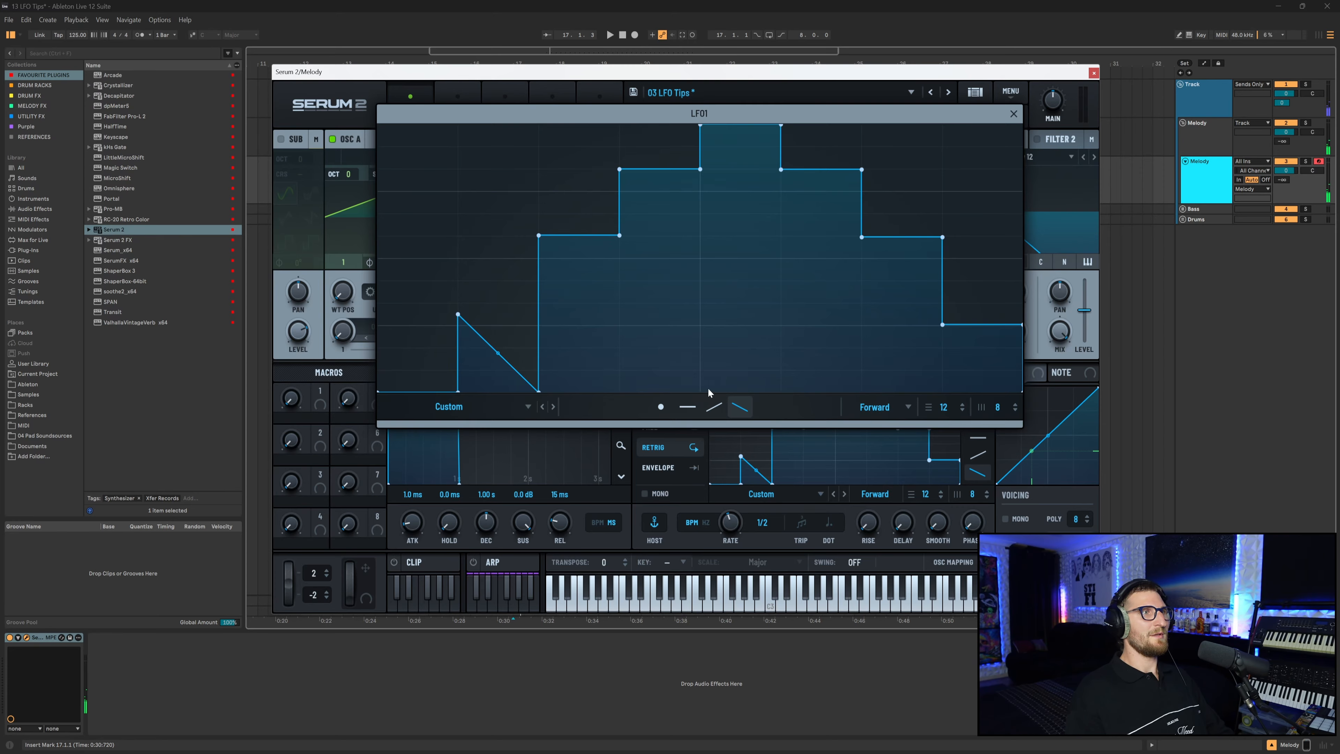
left_click(688, 406)
mouse_move(478, 370)
left_mouse_down()
mouse_move(491, 367)
mouse_move(508, 306)
left_mouse_up()
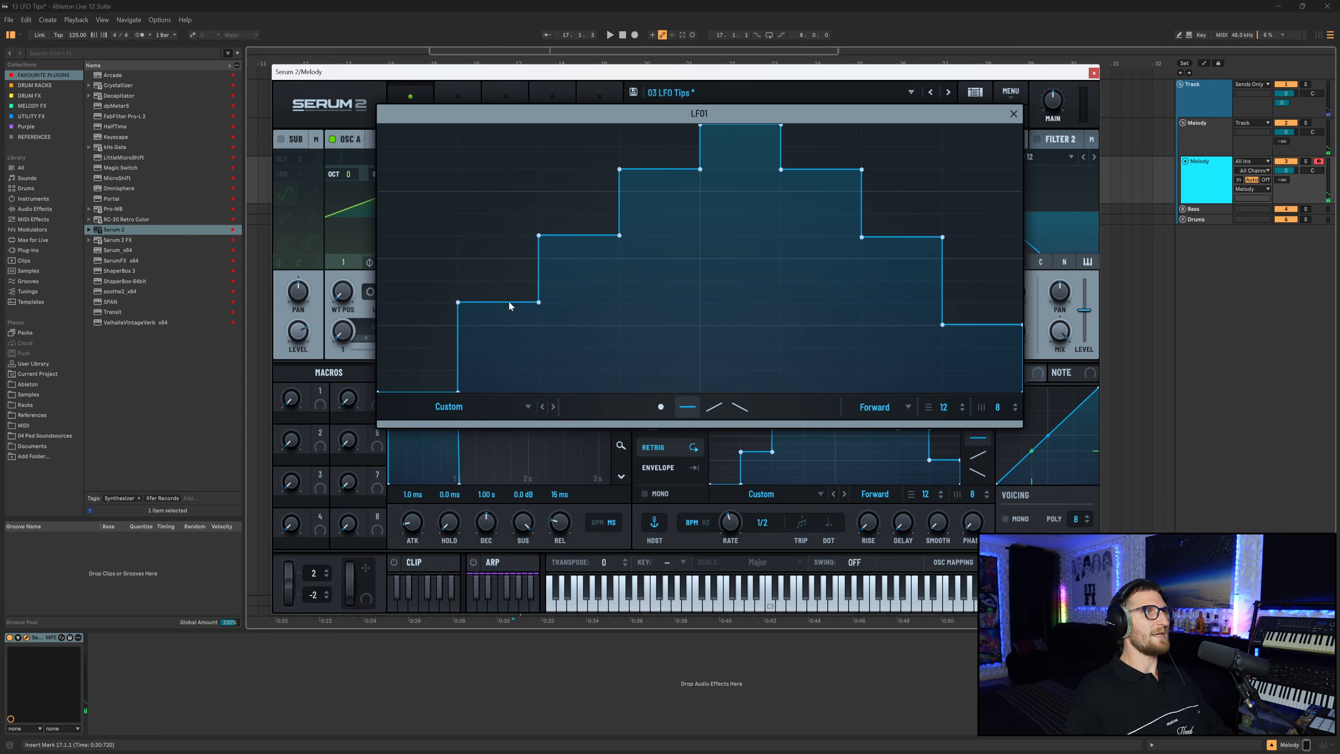
left_click_drag(653, 173, 655, 149)
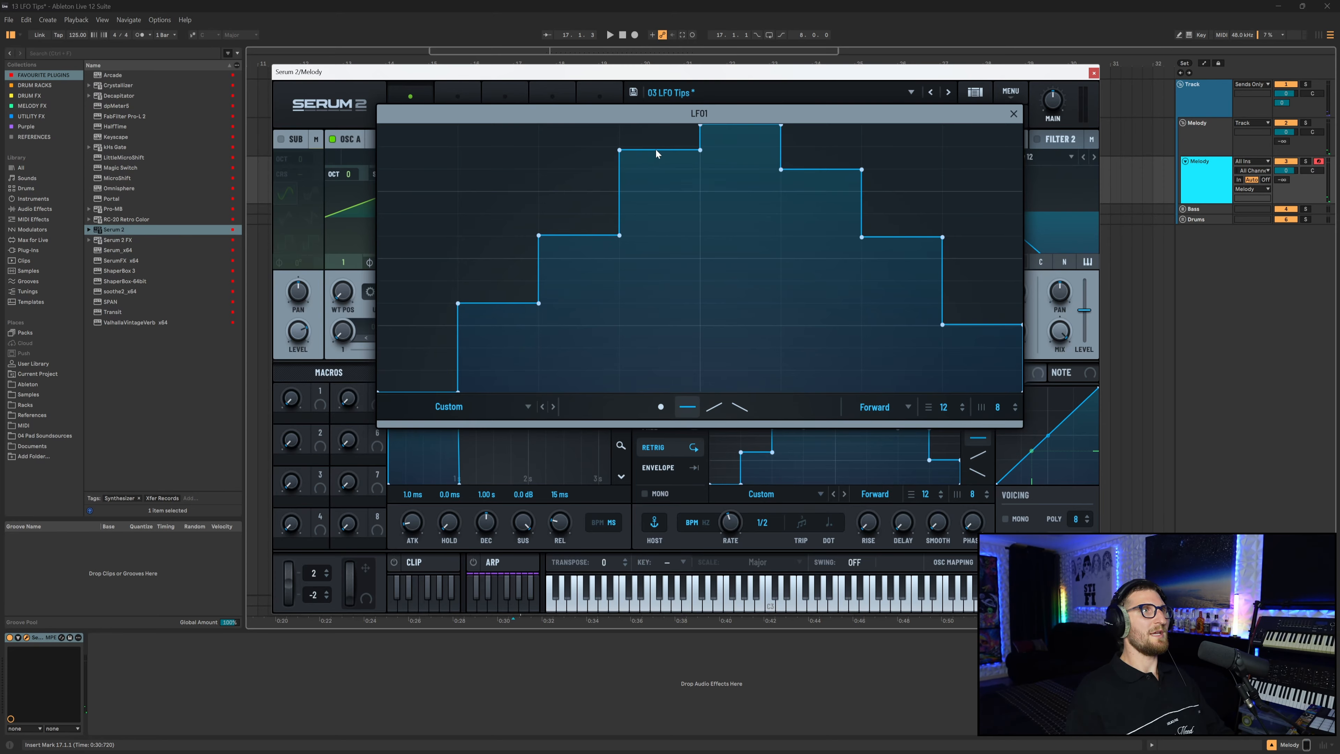
left_click_drag(804, 173, 812, 151)
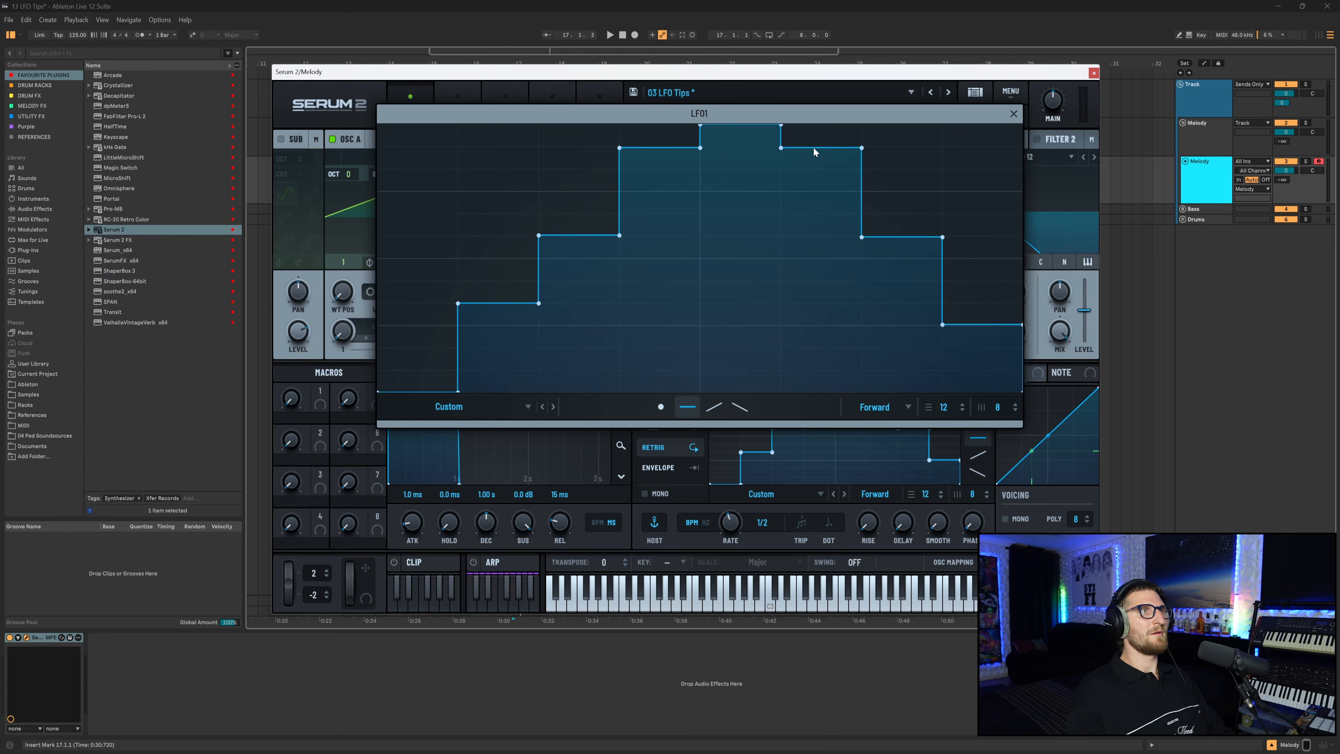
left_click_drag(958, 367, 972, 307)
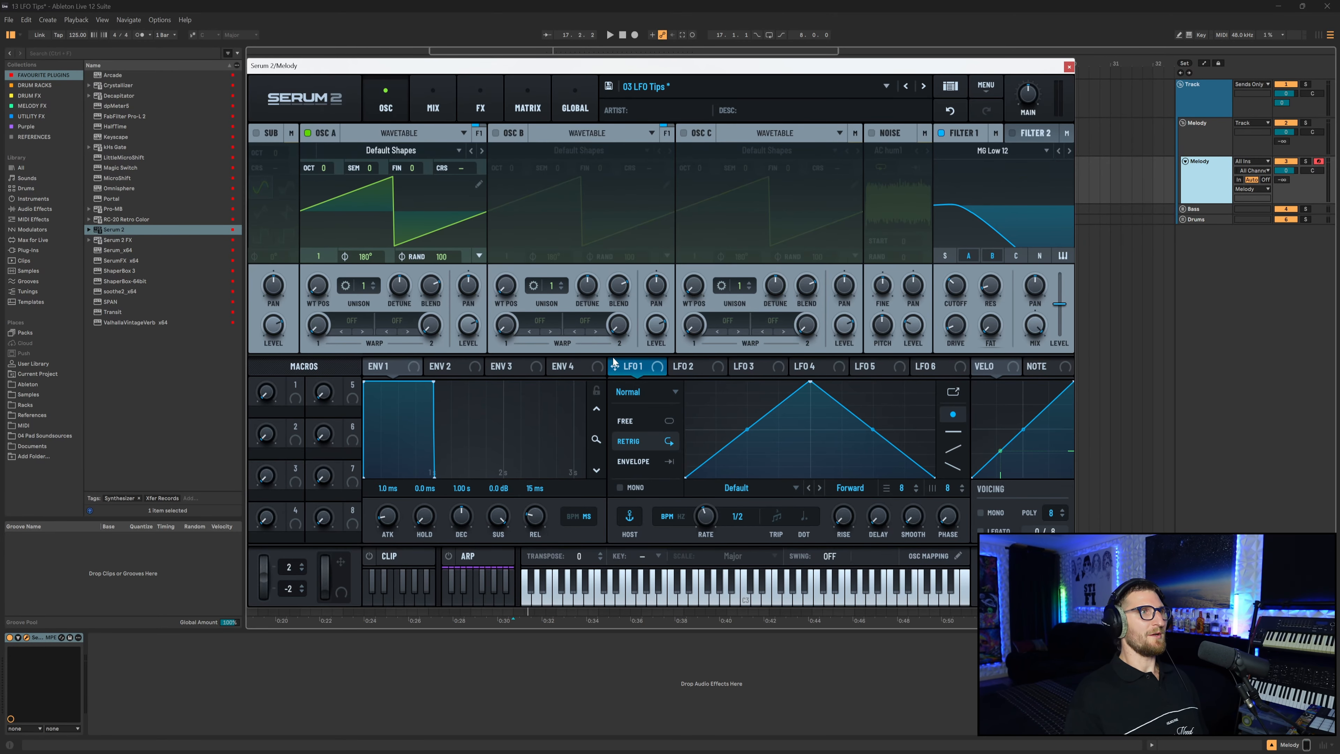
Assign LFO 1 to Filter 1's cutoff and redraw it as eight repeating ramps using the Ramp Down shift function.
left_click_drag(614, 366, 955, 285)
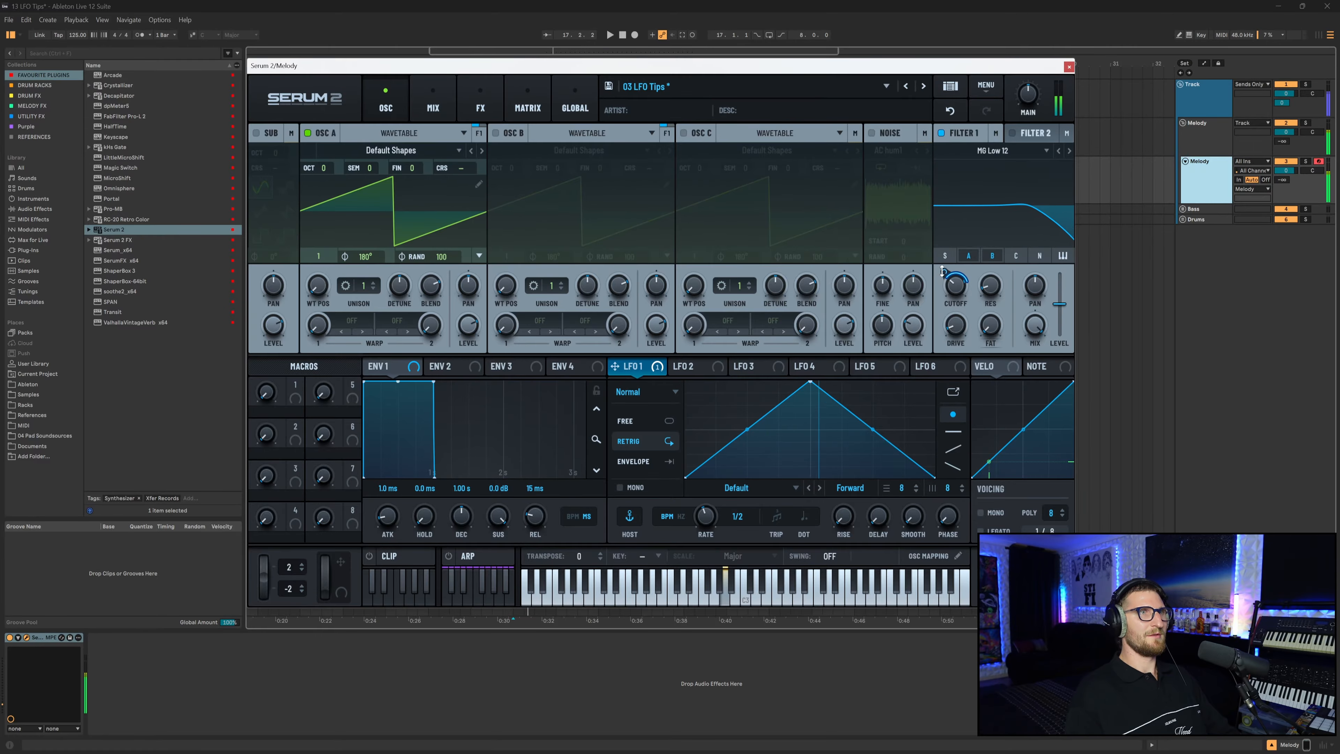
mouse_move(945, 272)
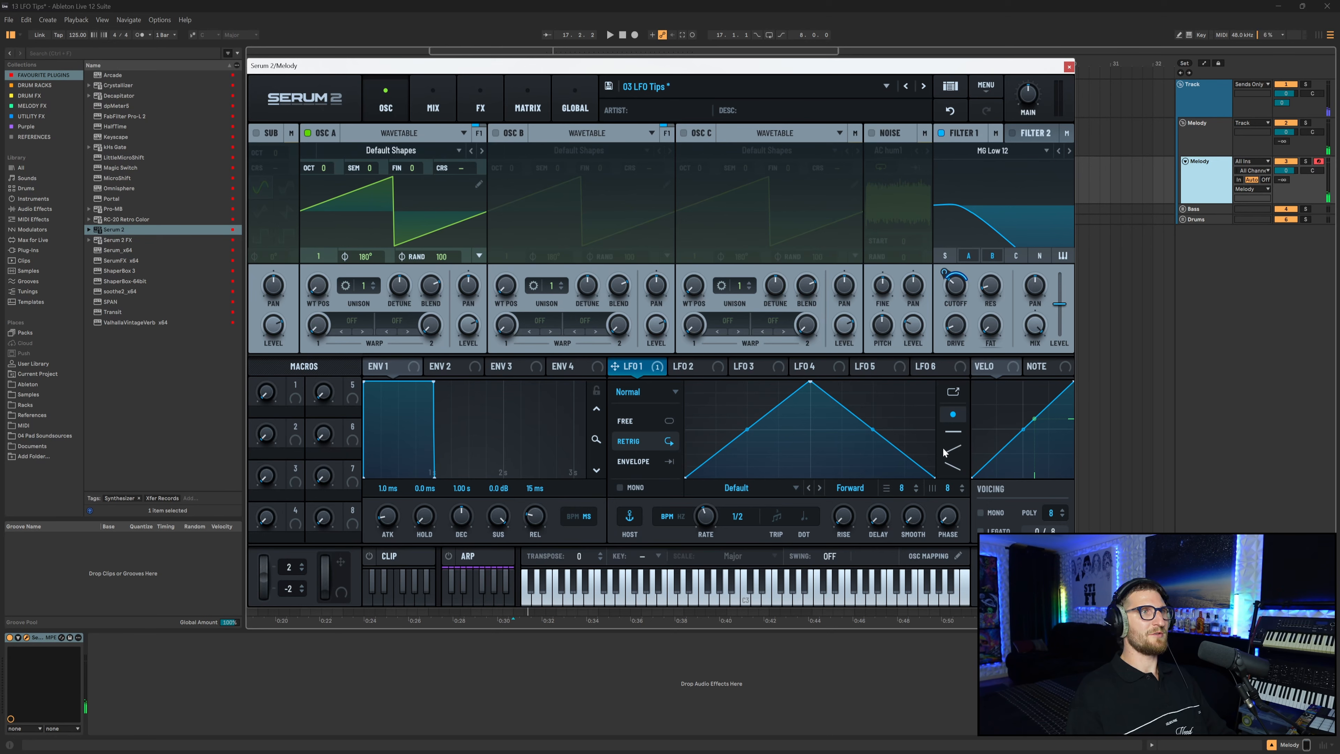
right_click(732, 403)
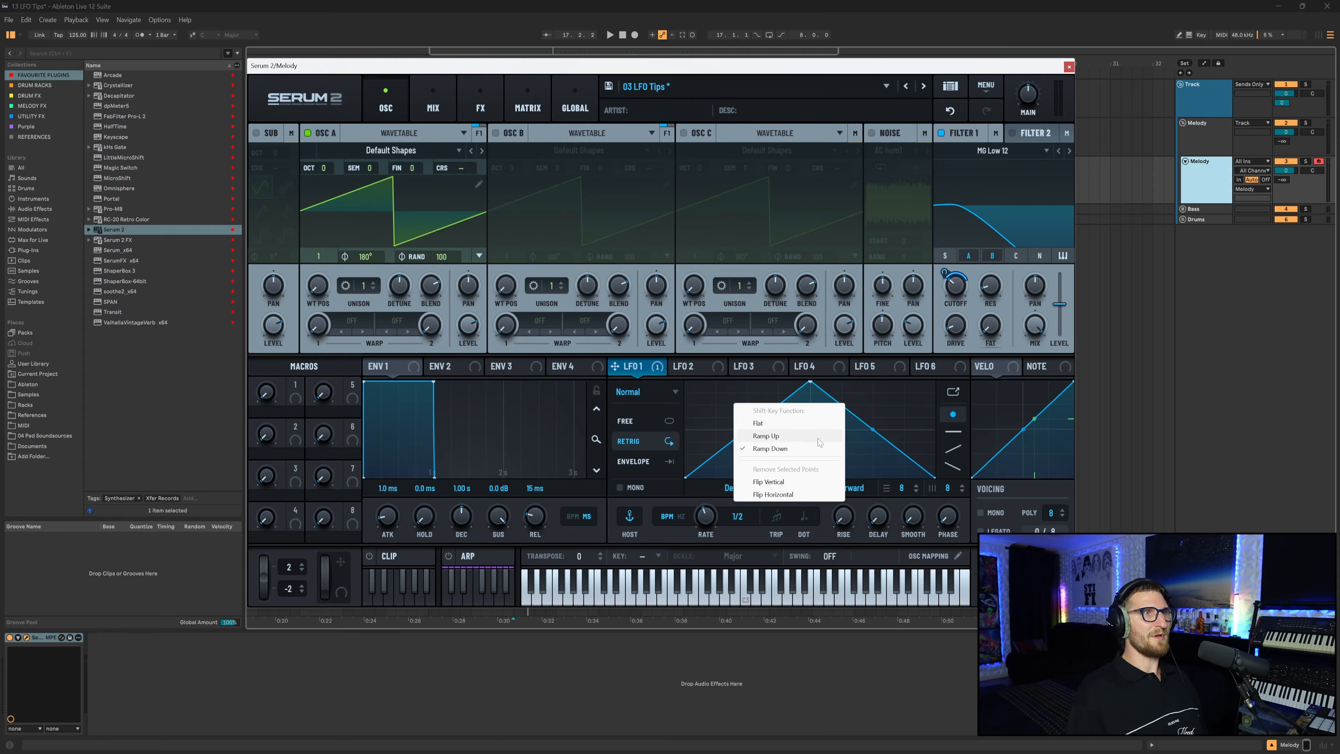
left_click(783, 436)
right_click(729, 402)
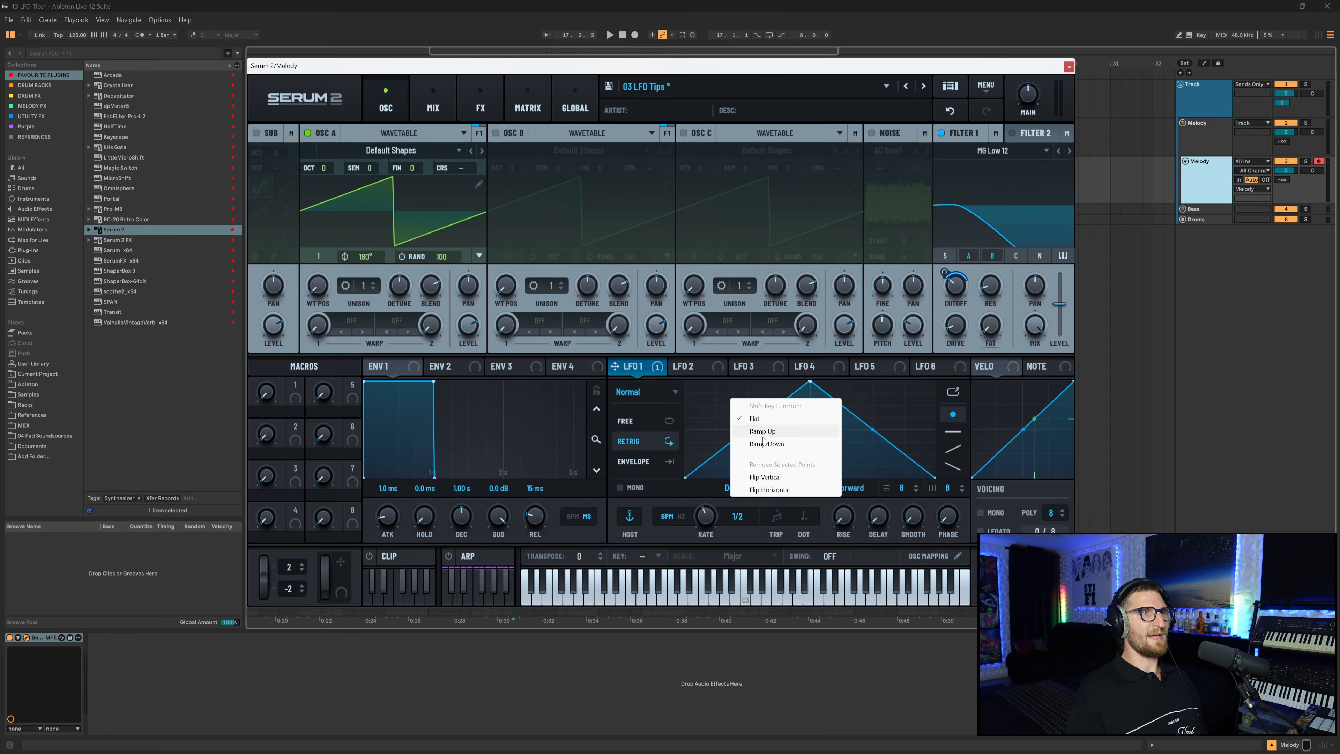
left_click(736, 444)
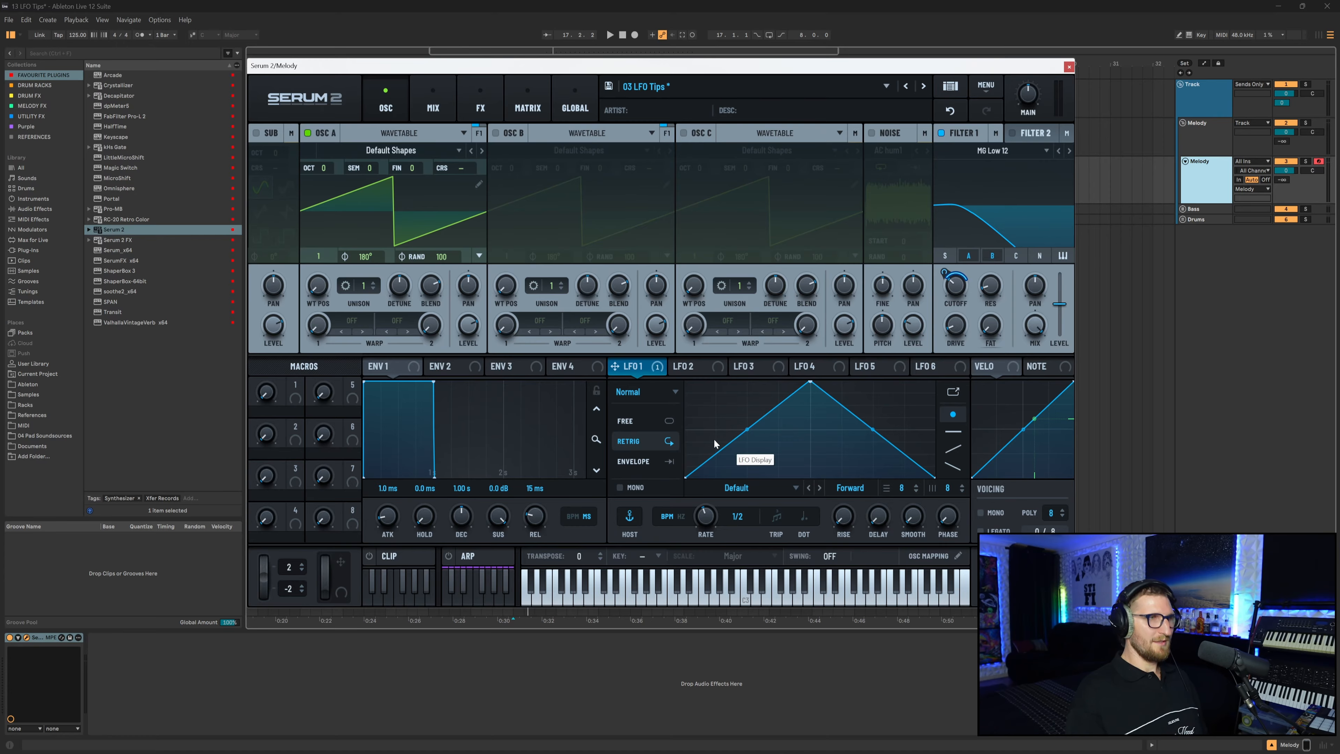
mouse_move(692, 468)
left_mouse_down()
mouse_move(790, 414)
mouse_move(700, 377)
mouse_move(810, 378)
mouse_move(940, 348)
left_mouse_up()
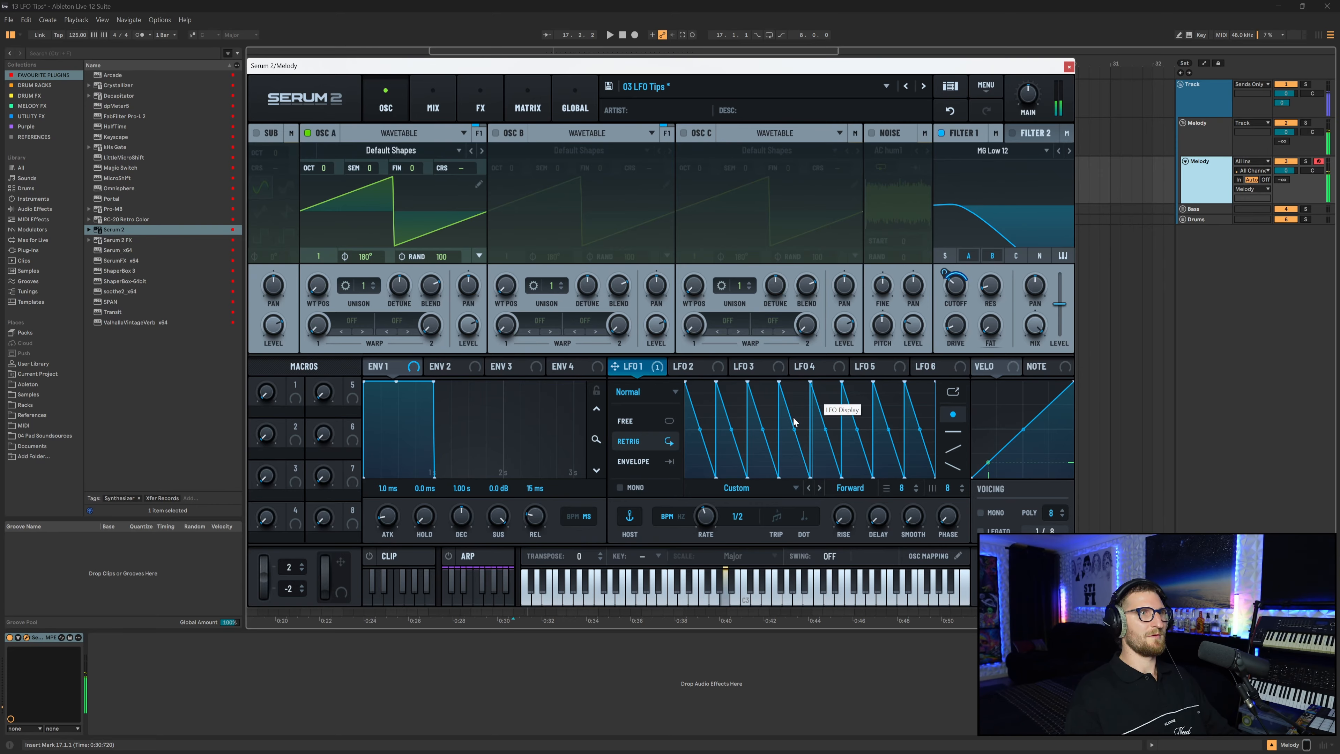
Try adding swing to LFO 1's grid, then reset the swing to off.
right_click(708, 518)
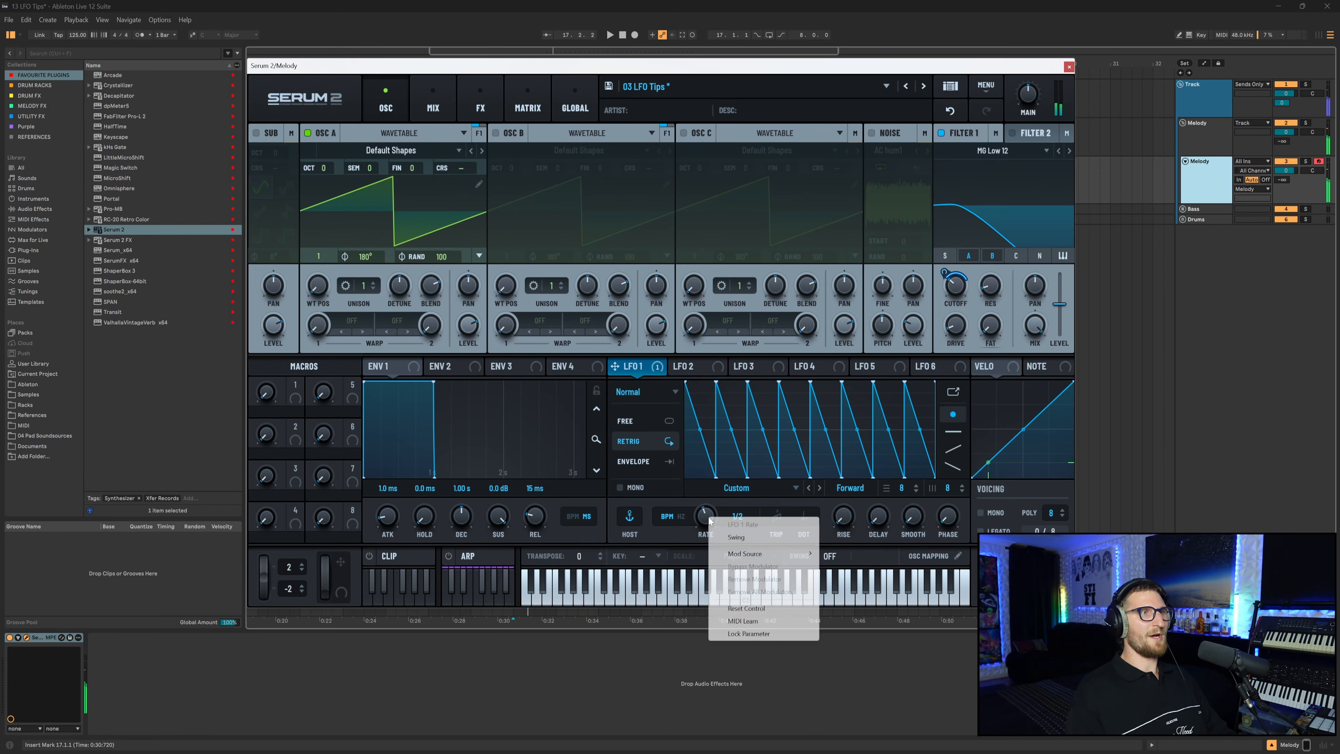
left_click(737, 538)
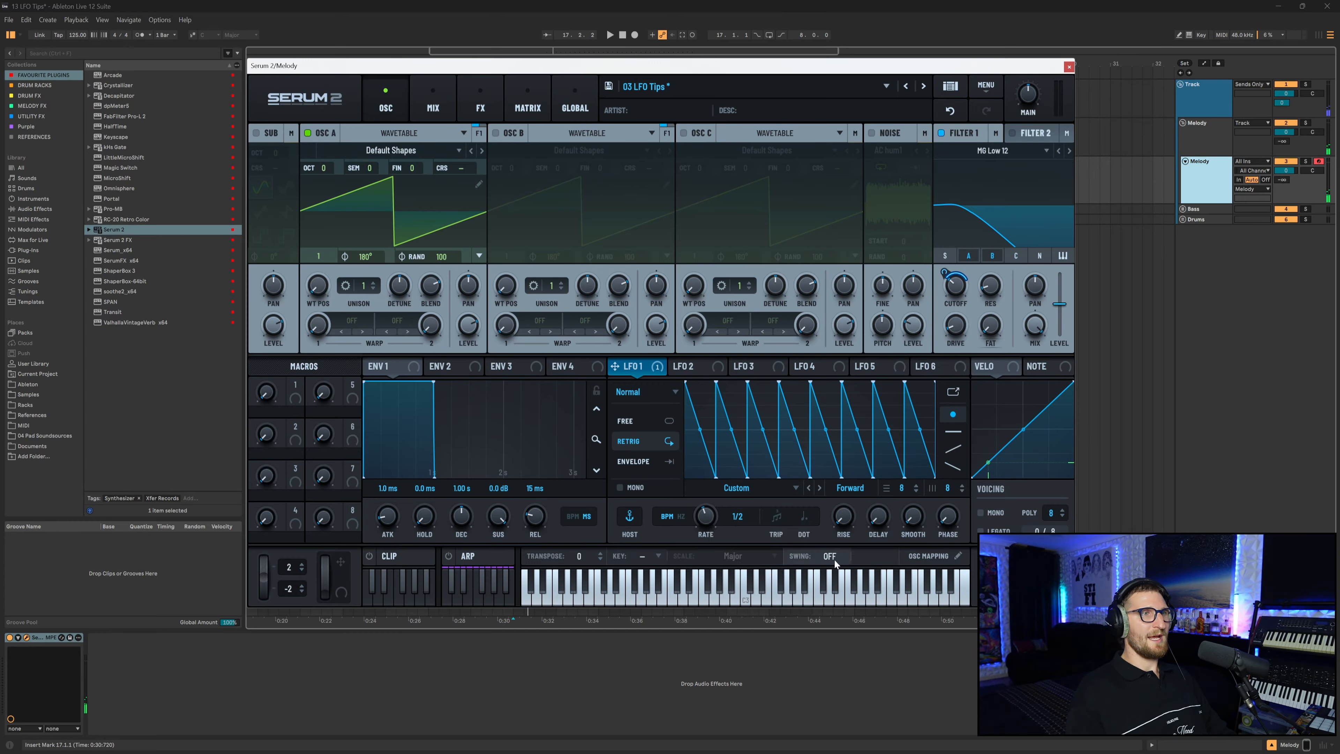
mouse_move(834, 559)
left_mouse_down()
mouse_move(839, 538)
mouse_move(829, 567)
left_mouse_up()
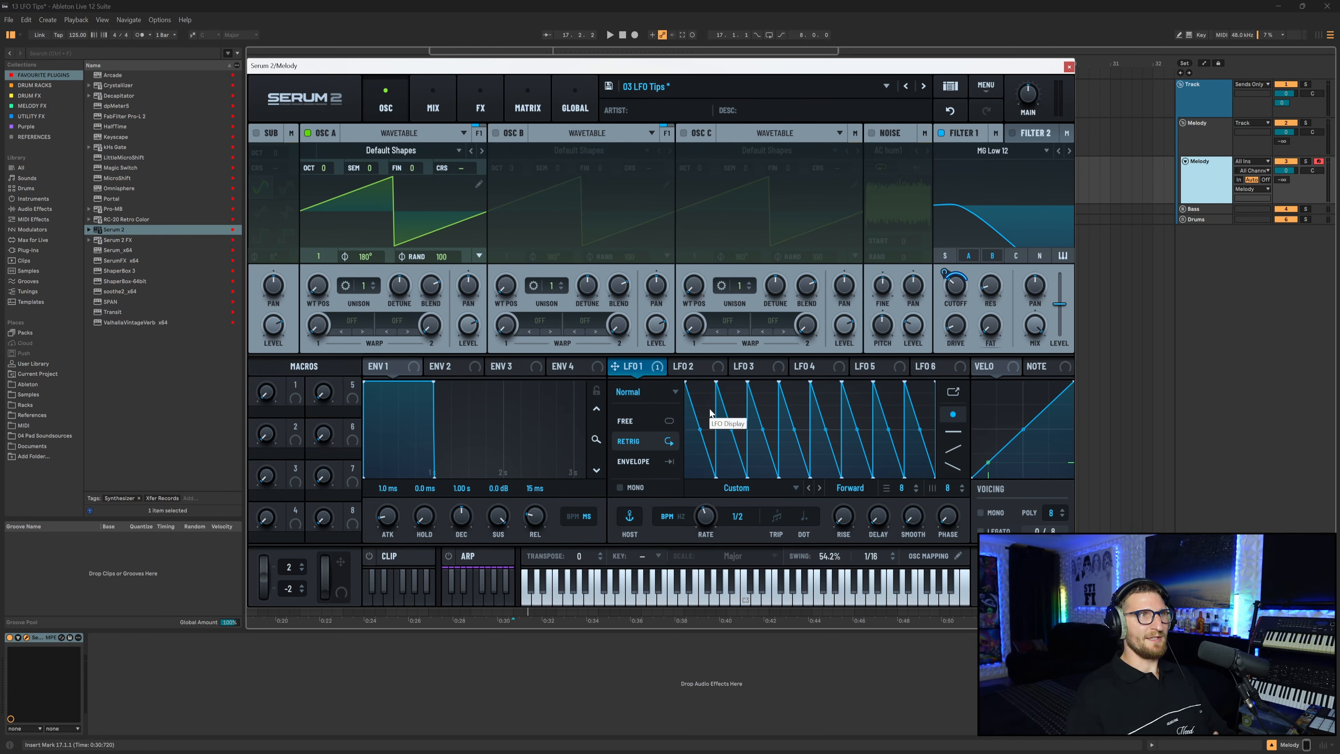
mouse_move(829, 556)
left_mouse_down()
mouse_move(838, 547)
mouse_move(830, 566)
left_mouse_up()
double_click(830, 564)
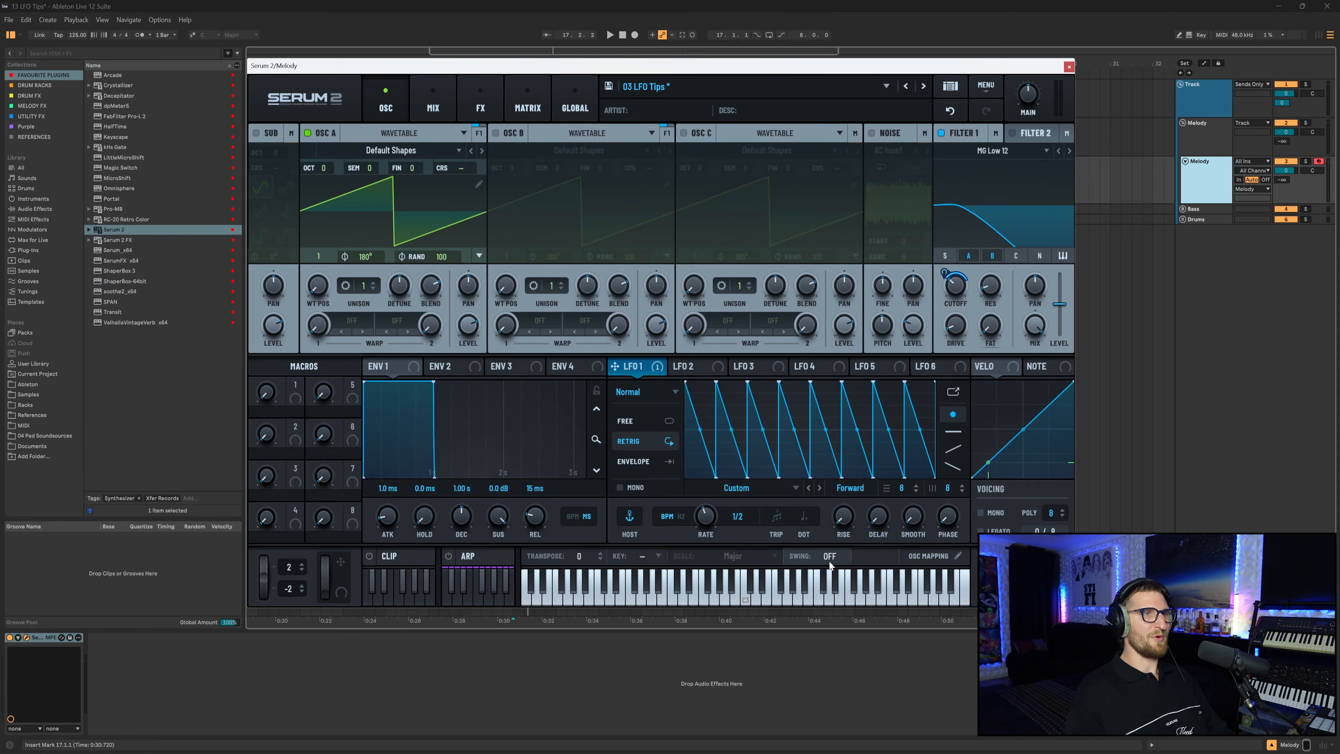
mouse_move(834, 558)
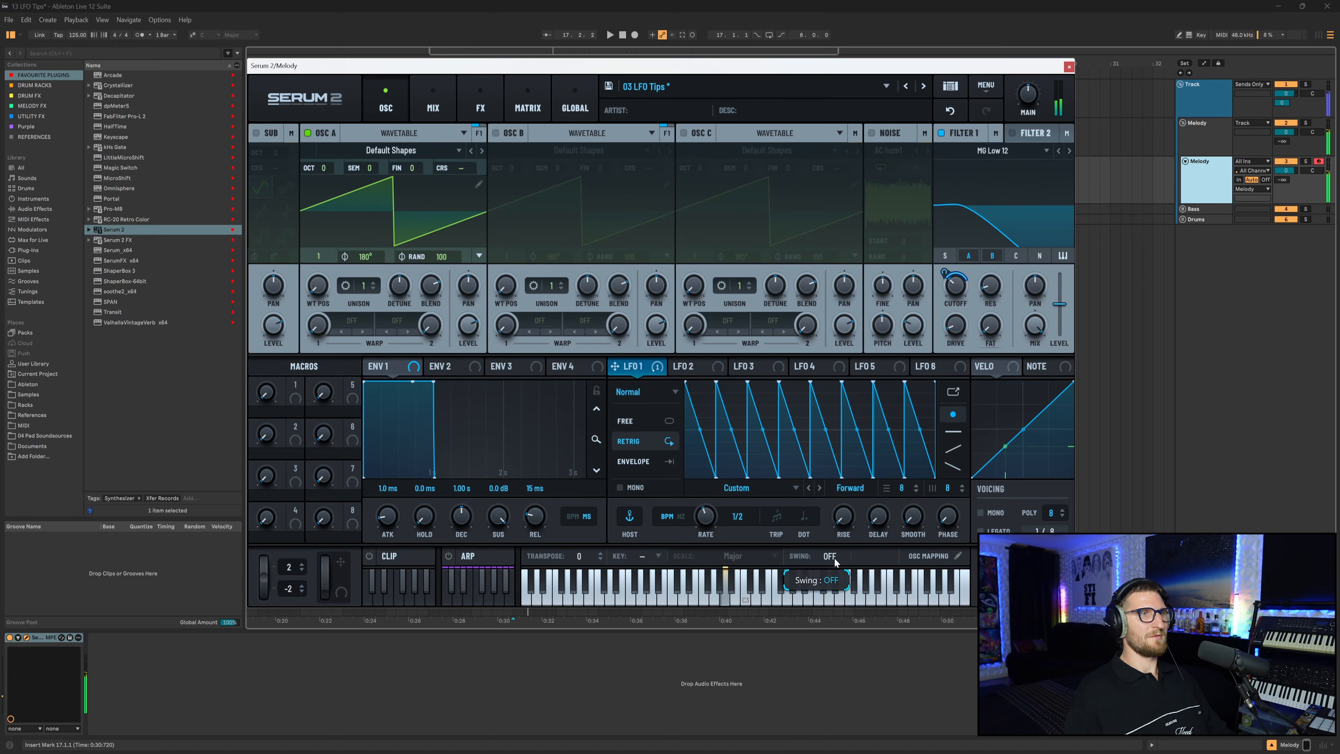
mouse_move(835, 558)
left_mouse_down()
mouse_move(845, 516)
mouse_move(836, 555)
left_mouse_up()
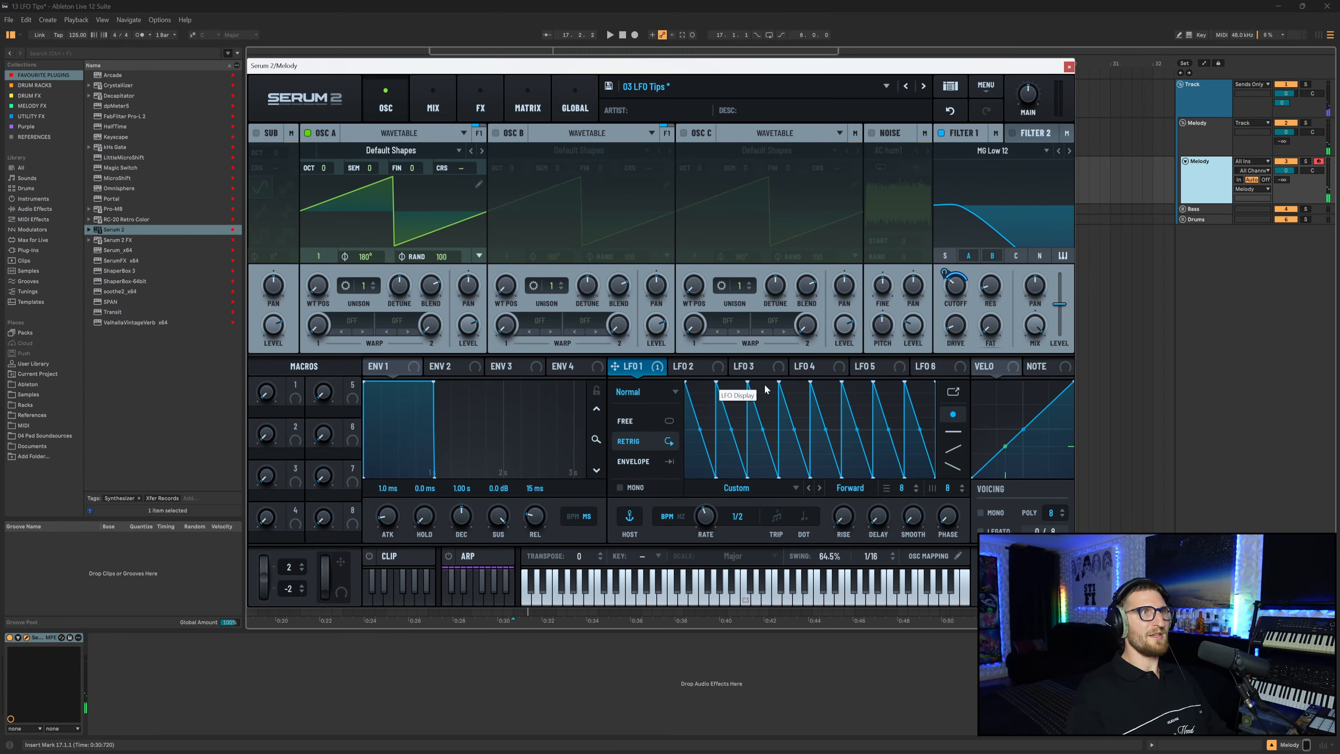
right_click(832, 559)
left_click(879, 632)
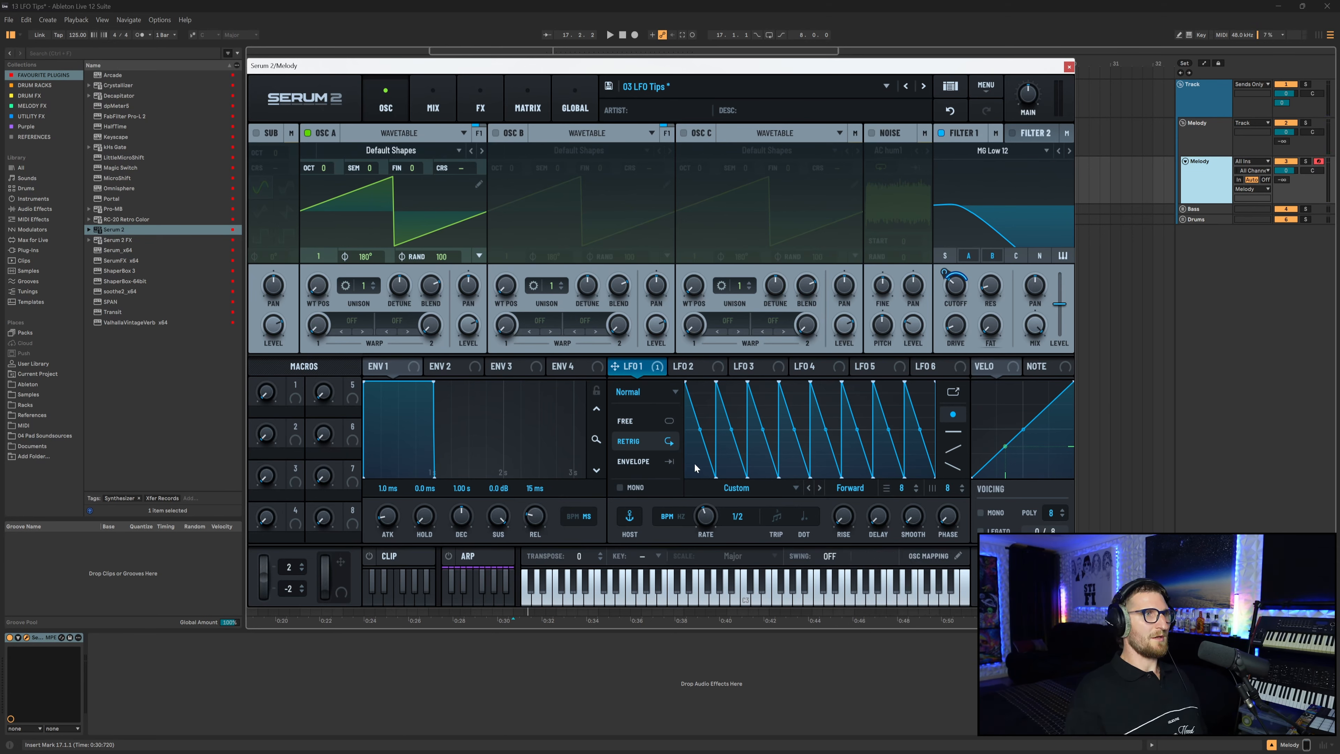
Reshape LFO 1's ramps so their heights climb to a peak mid-cycle and fall away afterwards.
mouse_move(694, 463)
left_mouse_down()
mouse_move(816, 381)
mouse_move(724, 459)
mouse_move(809, 389)
mouse_move(841, 394)
mouse_move(907, 455)
mouse_move(856, 435)
mouse_move(816, 391)
mouse_move(846, 414)
mouse_move(779, 414)
mouse_move(842, 413)
mouse_move(874, 436)
mouse_move(843, 414)
mouse_move(780, 410)
left_mouse_up()
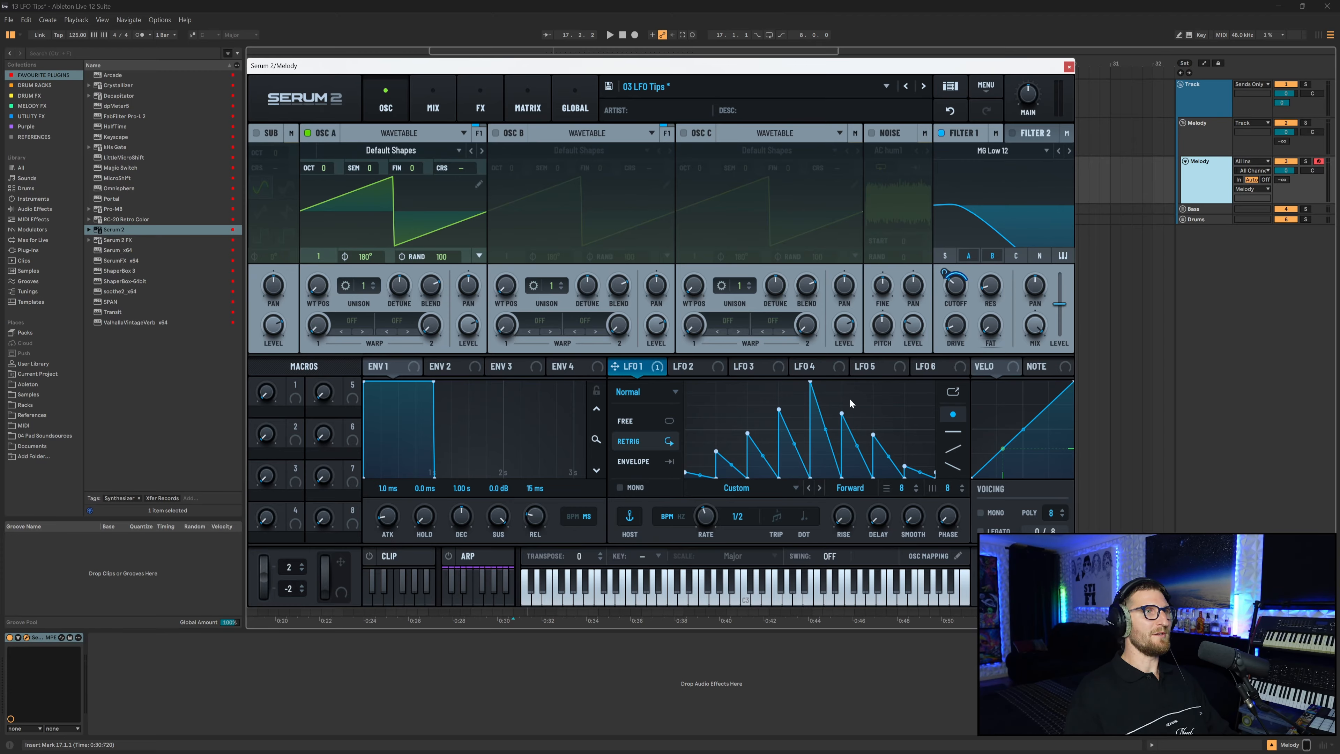
left_click_drag(878, 516, 909, 443)
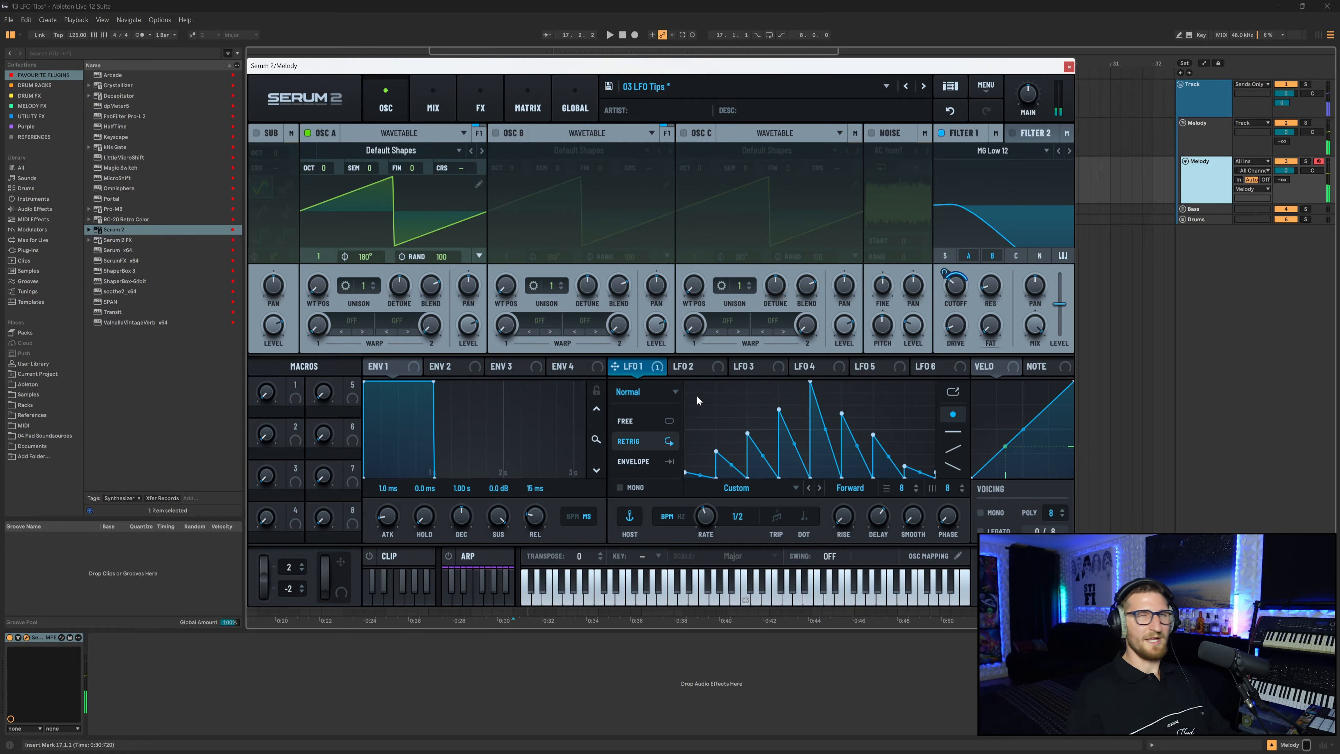
Assign LFO 2 to Filter 1's cutoff, switch it to Envelope mode, draw one rising ramp and set its rate to 1 bar.
left_click(681, 368)
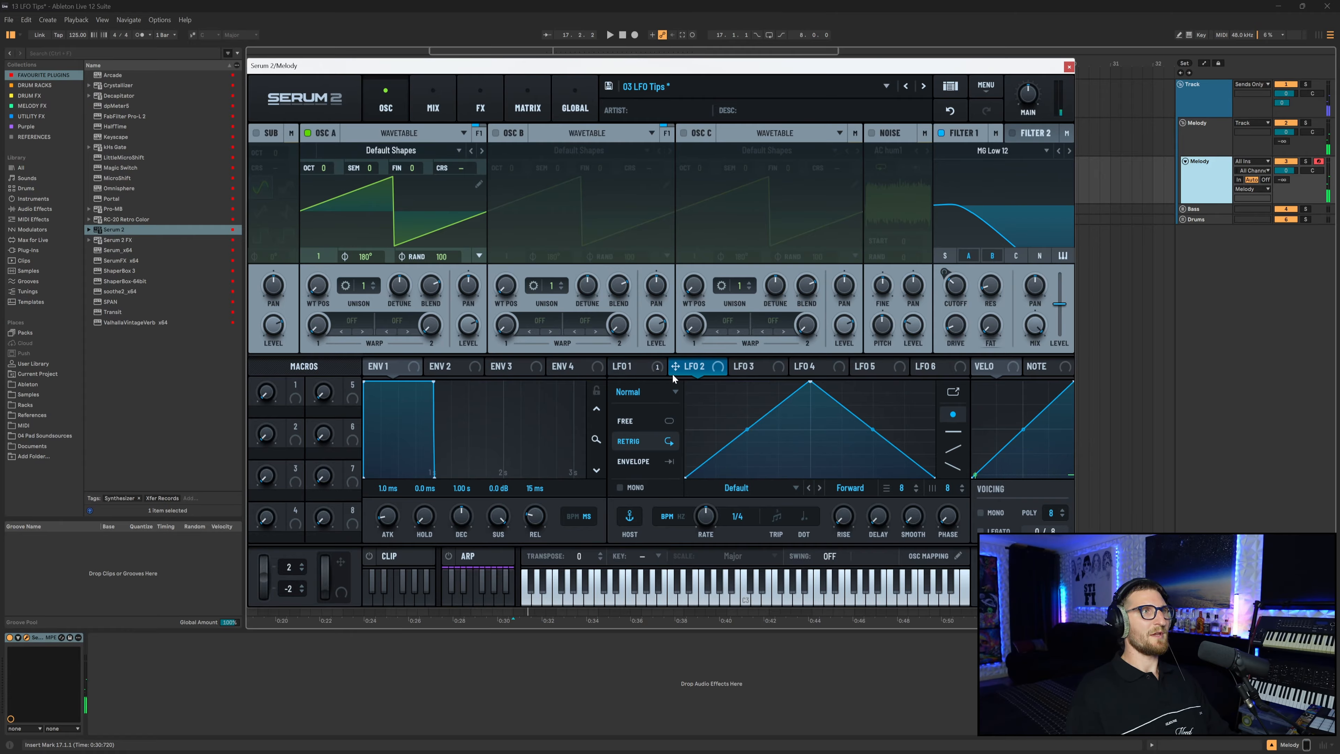
left_click_drag(675, 369, 953, 286)
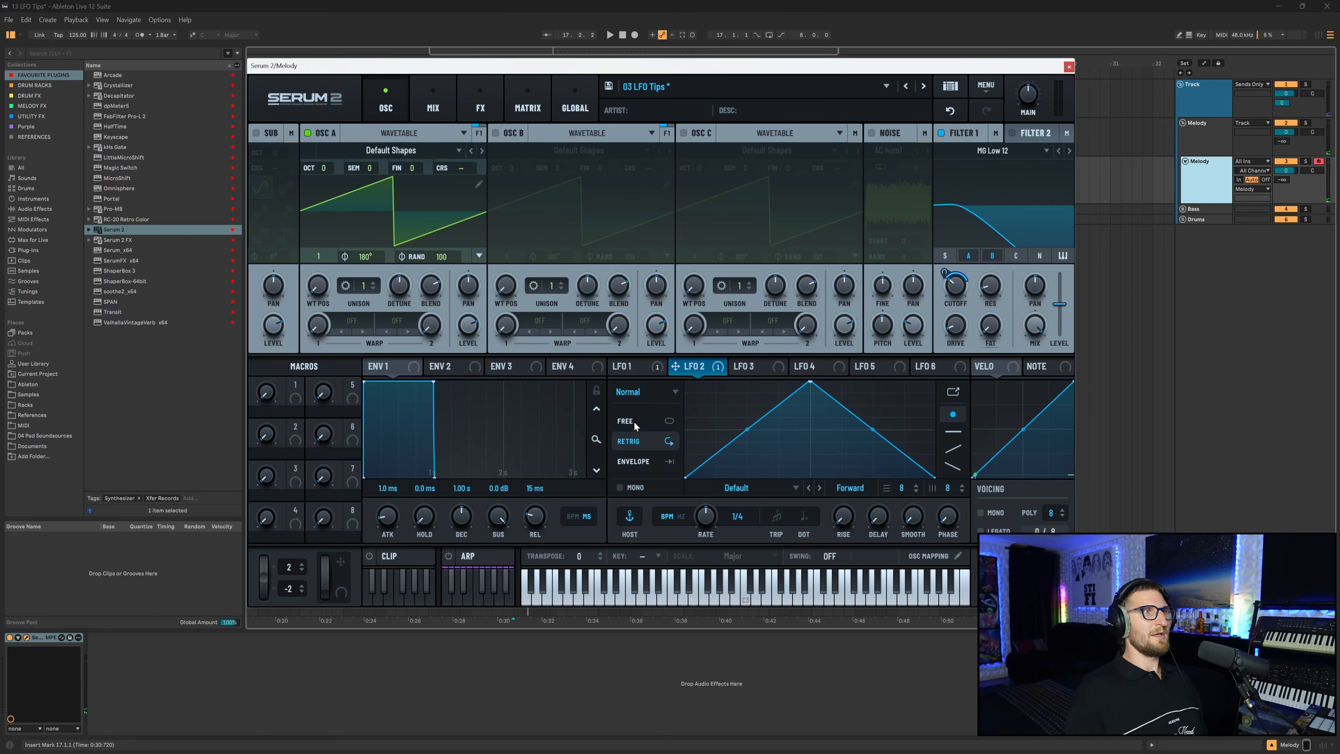
left_click(638, 461)
left_click_drag(810, 381, 934, 381)
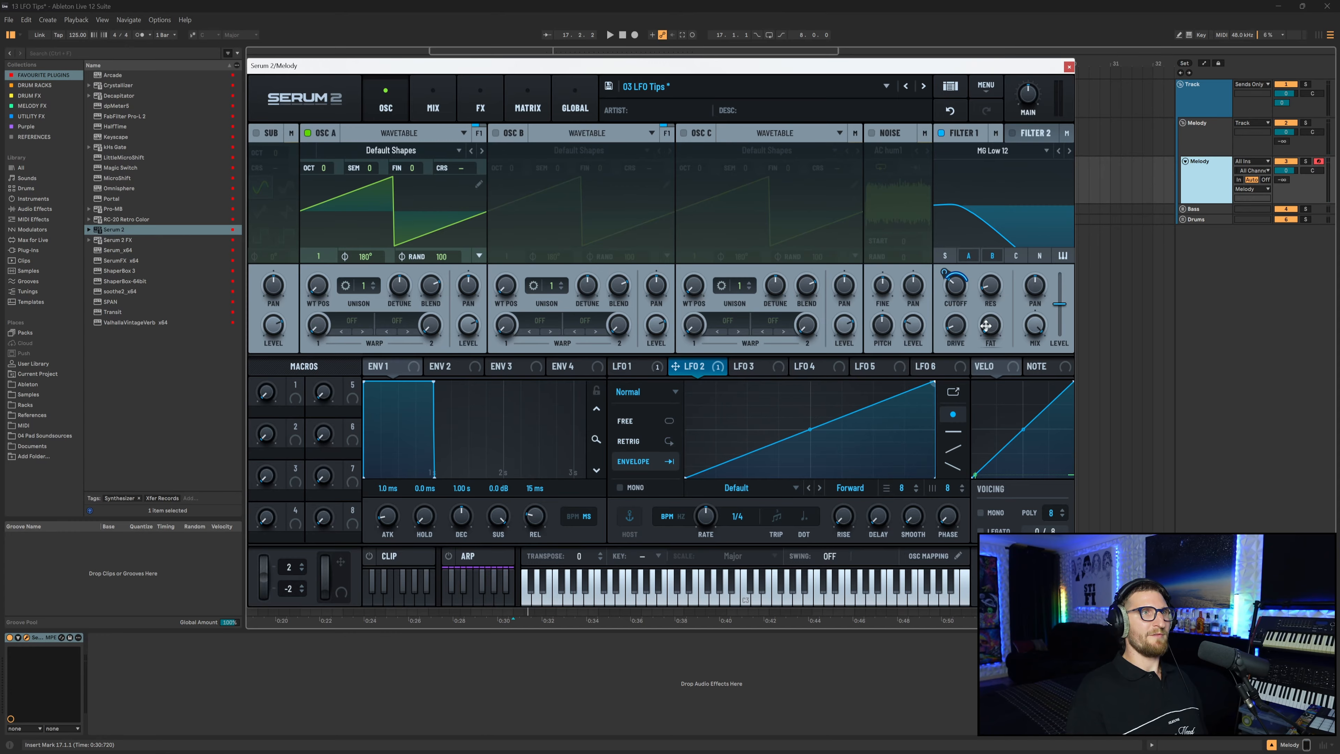
left_click_drag(705, 516, 704, 521)
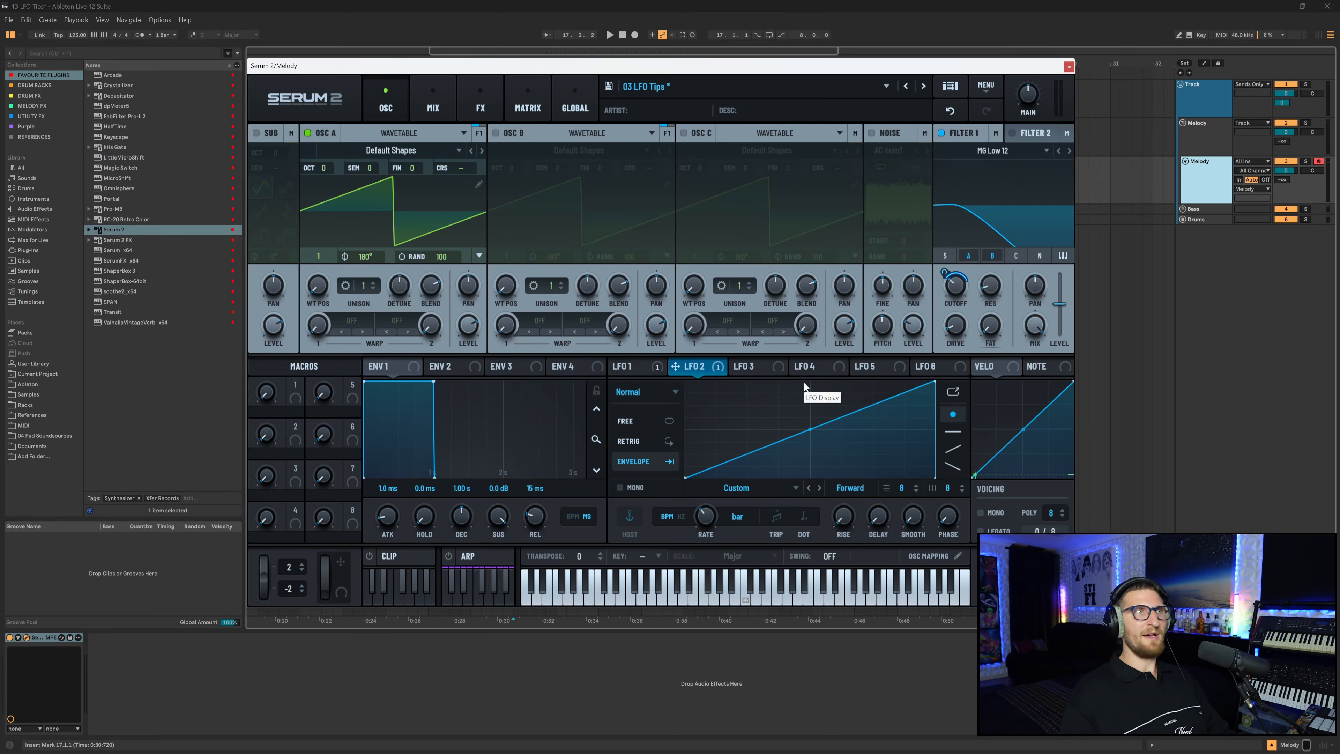
Switch back and forth between LFO 1 and LFO 2 to compare their shapes.
left_click(634, 369)
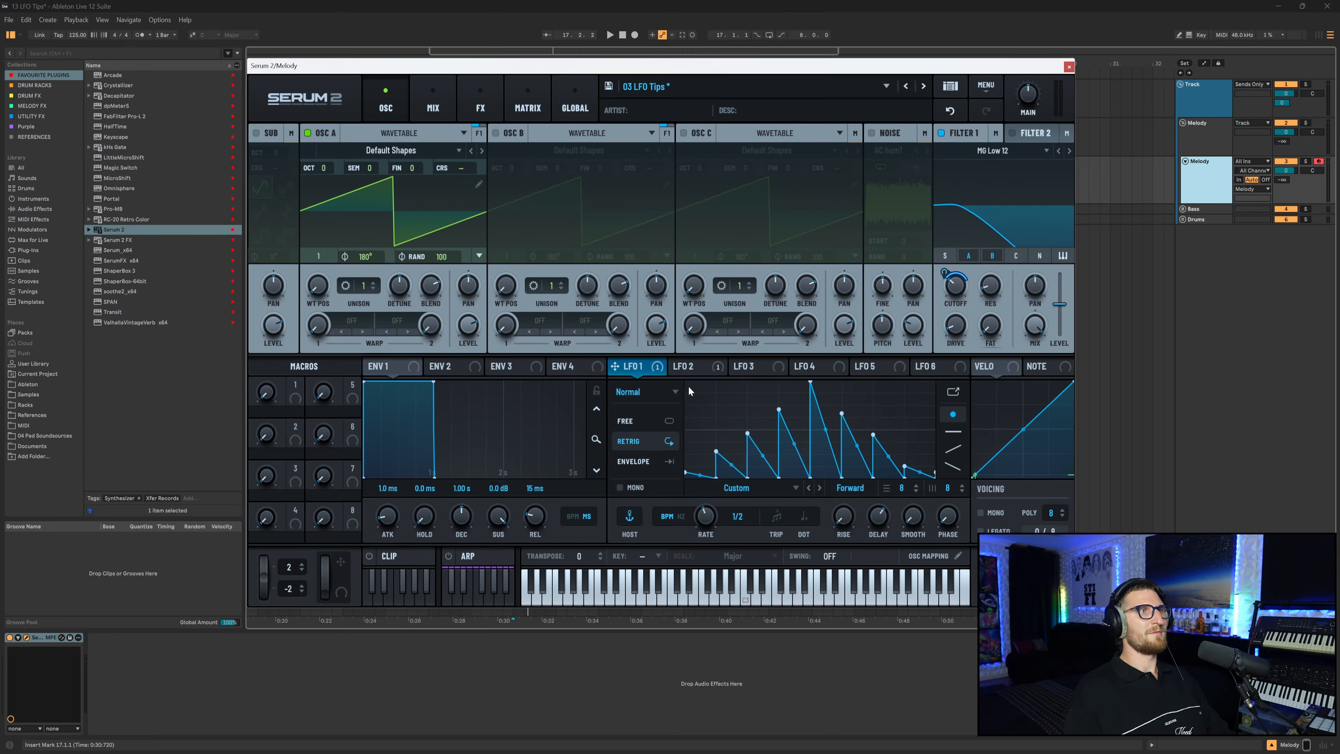
left_click(686, 367)
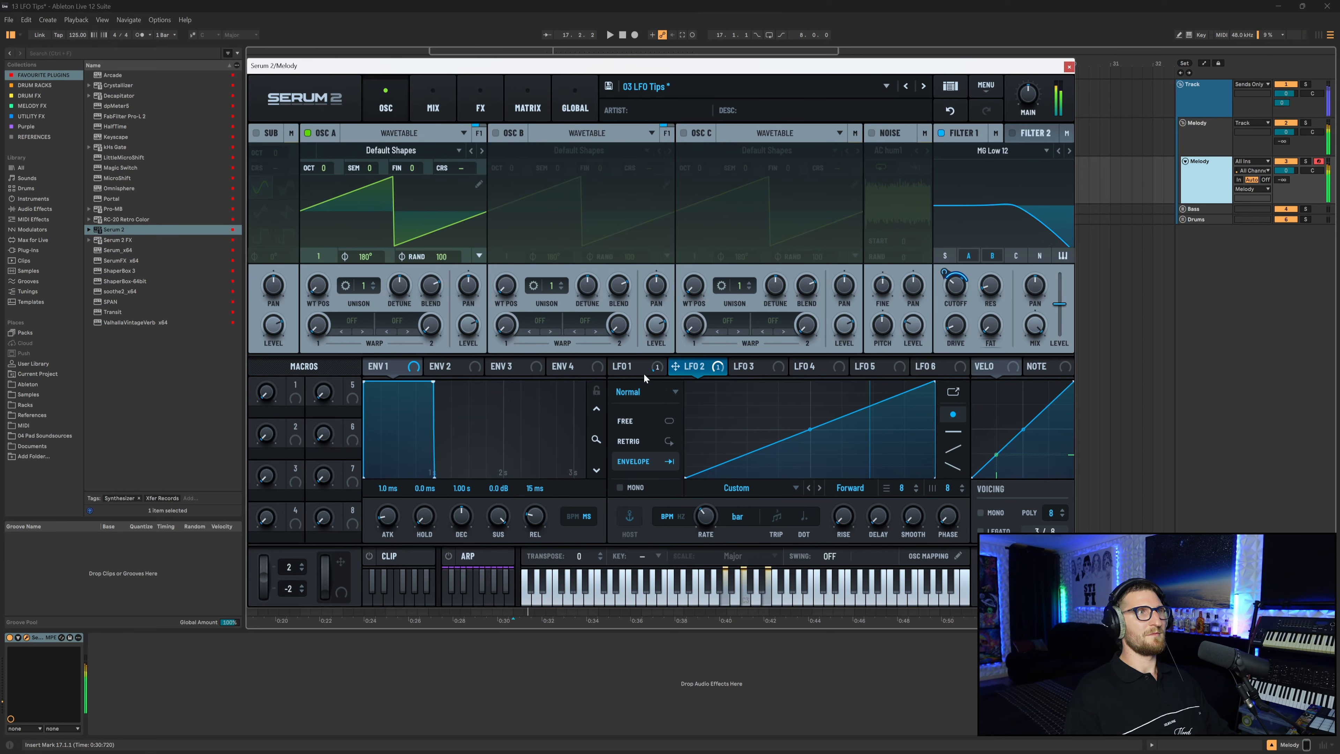
left_click(635, 368)
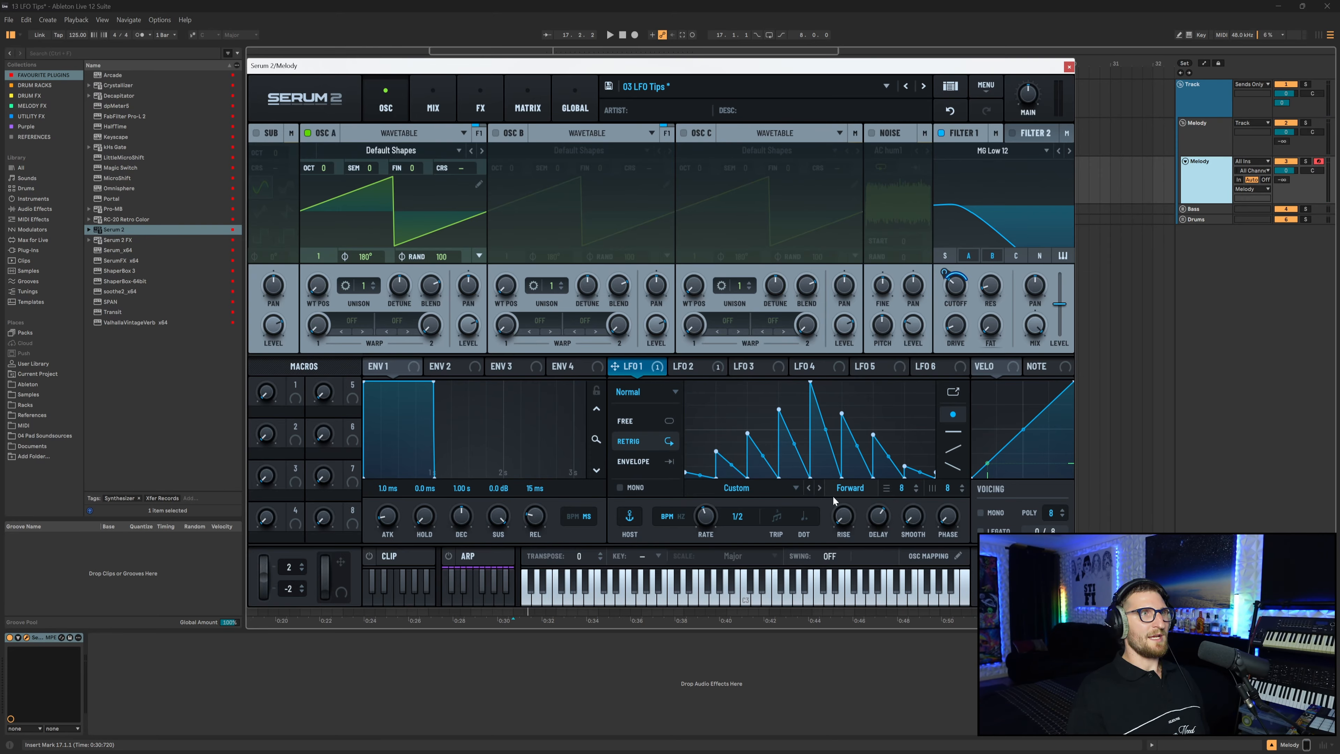
left_click(684, 363)
left_click(629, 367)
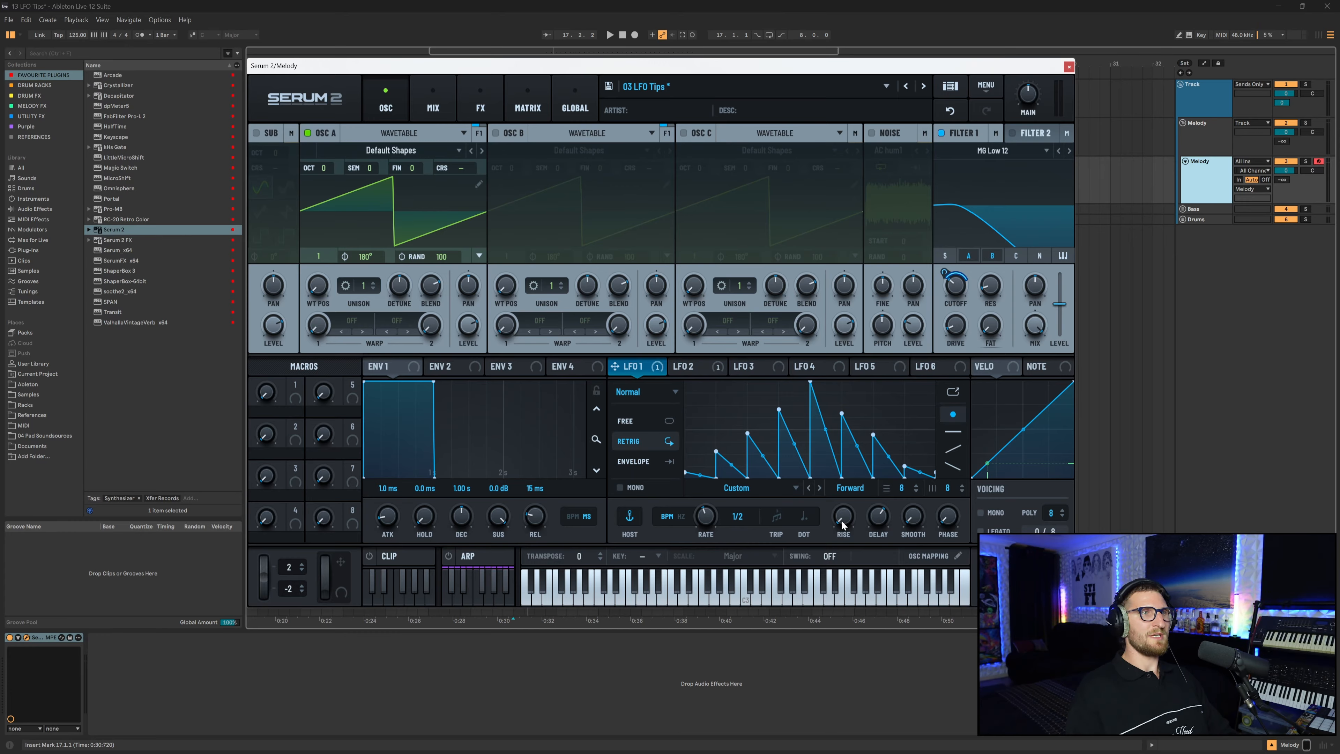
Set LFO 1's Rise to 4 bar.
mouse_move(842, 524)
left_mouse_down()
mouse_move(854, 496)
mouse_move(854, 545)
mouse_move(849, 529)
left_mouse_up()
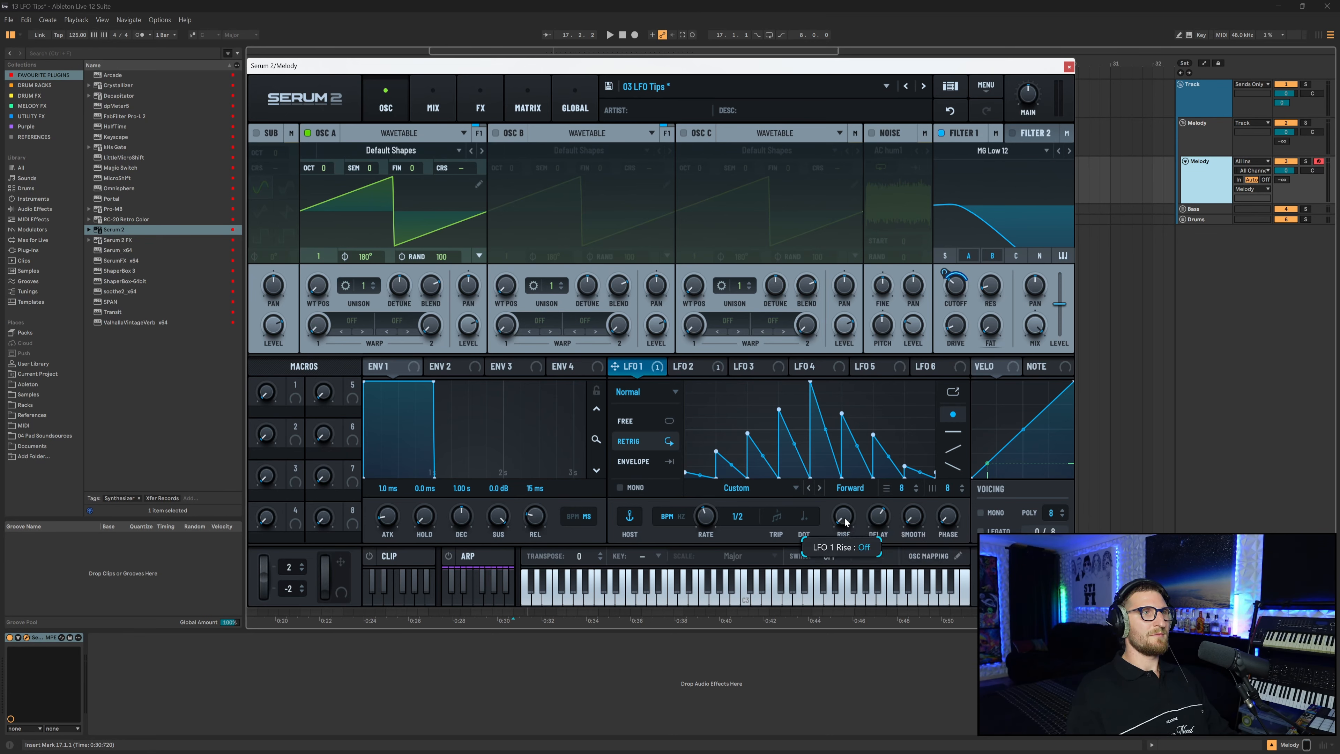
left_click_drag(847, 522, 844, 491)
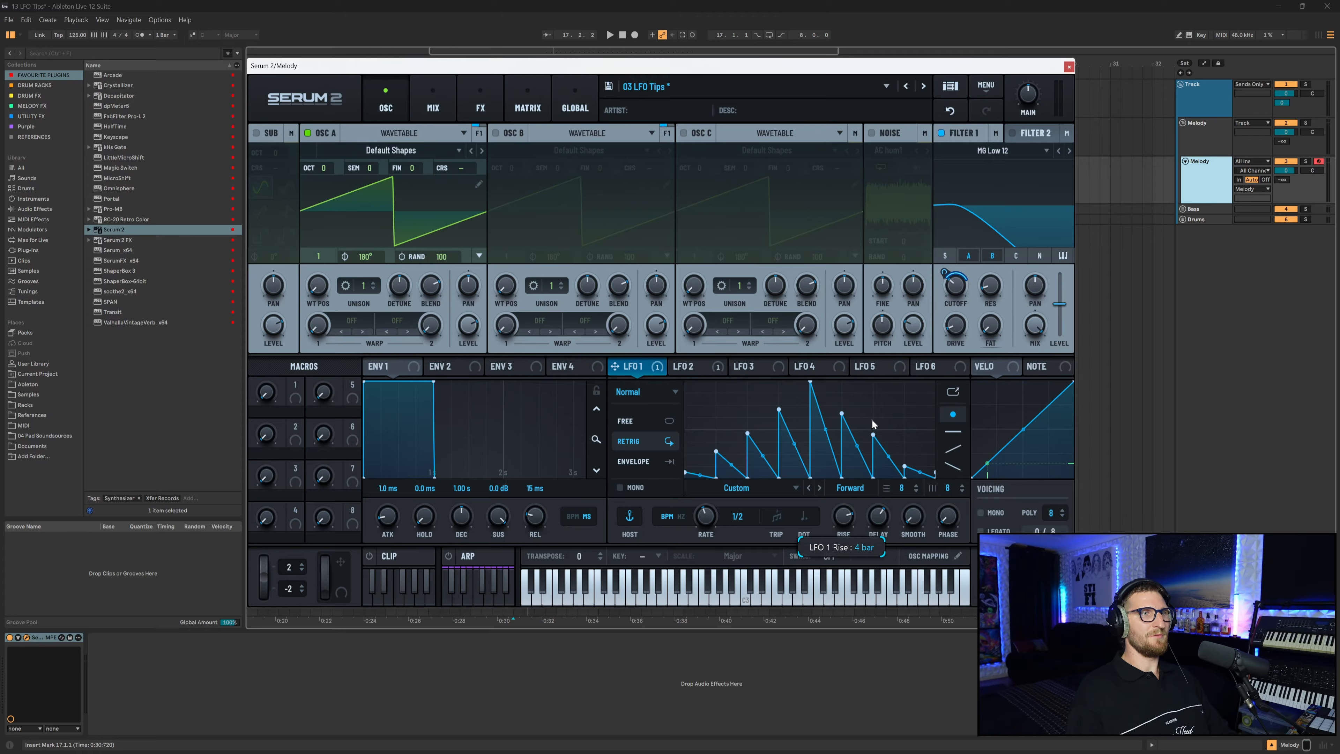
left_click_drag(874, 418, 873, 423)
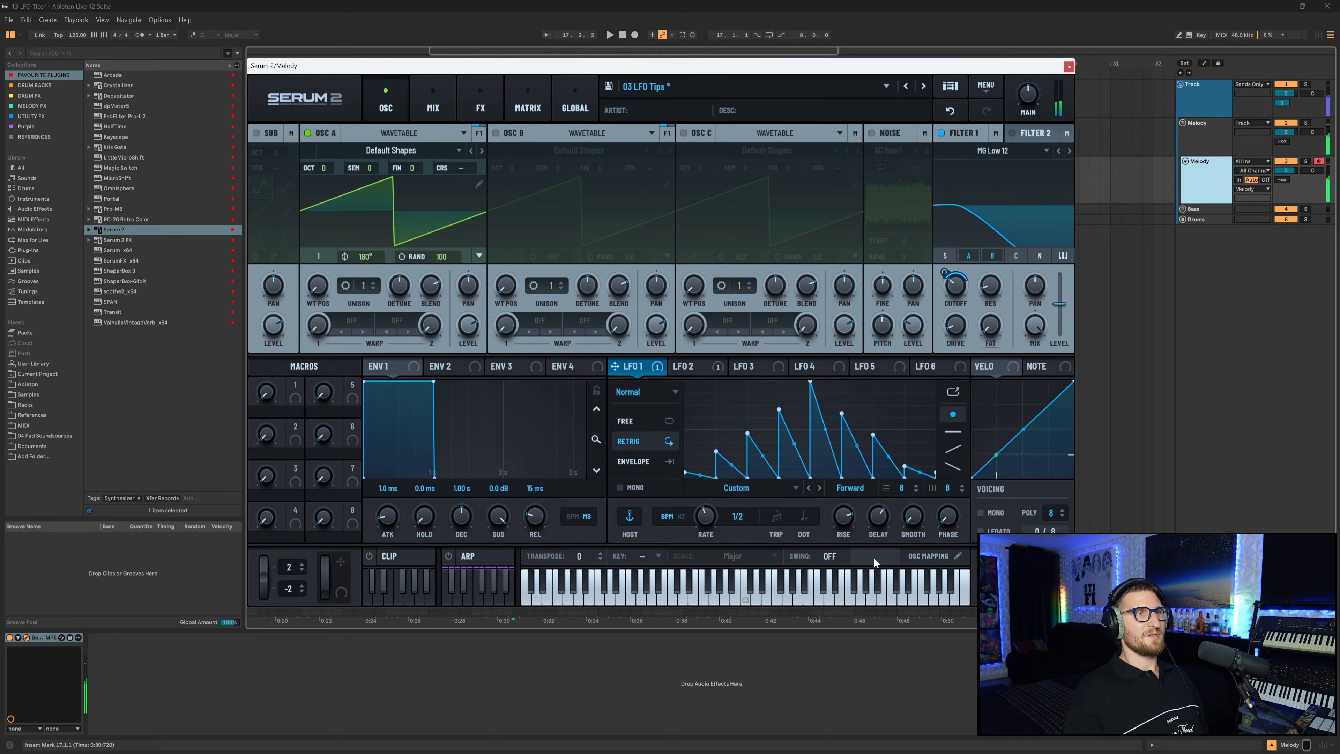
mouse_move(844, 522)
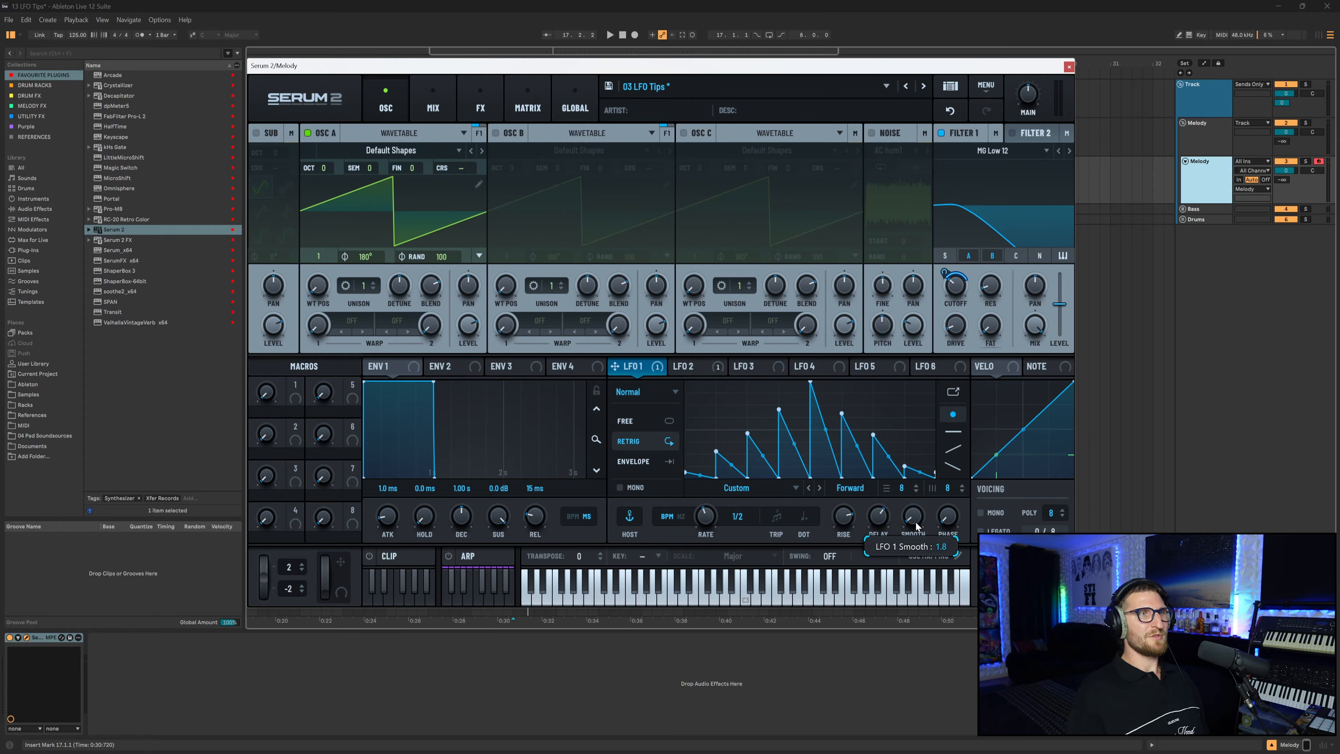
Try moving a selection of LFO 1's peak points, then undo the move.
left_click_drag(838, 433, 666, 379)
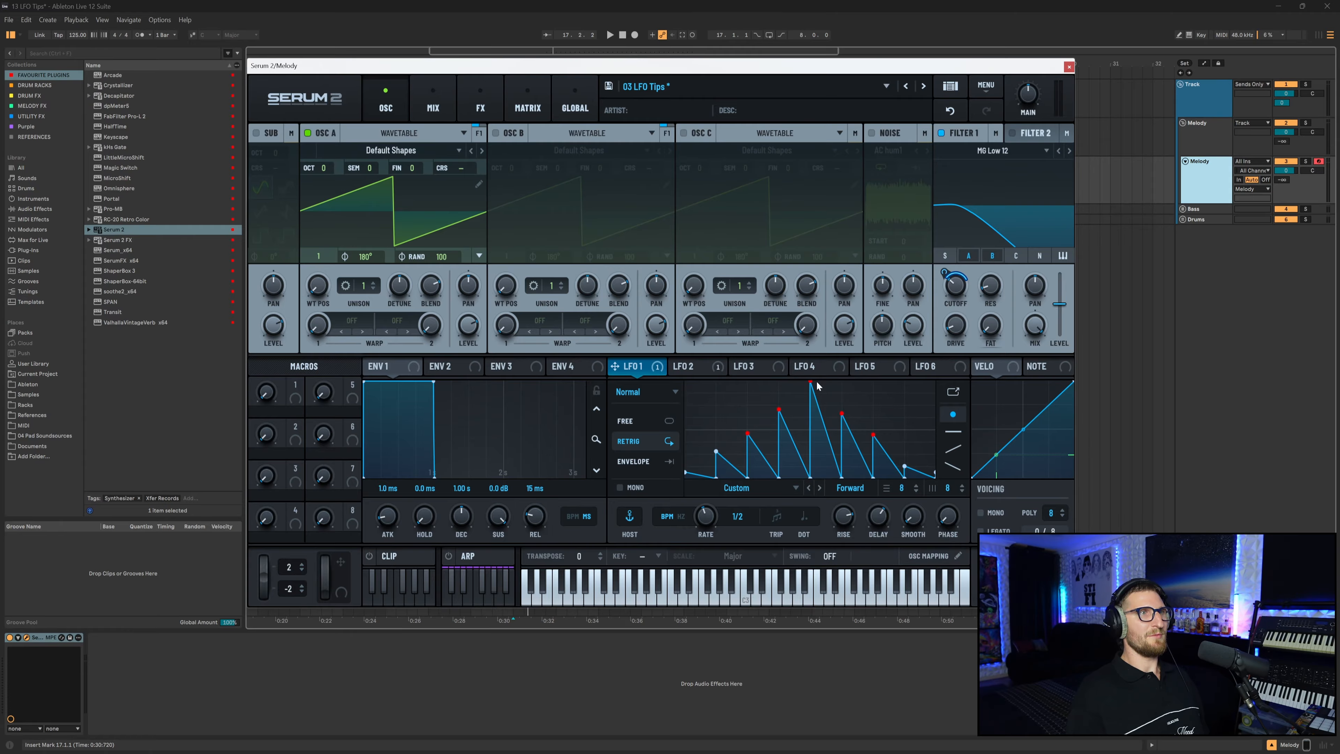
left_click_drag(812, 380, 825, 376)
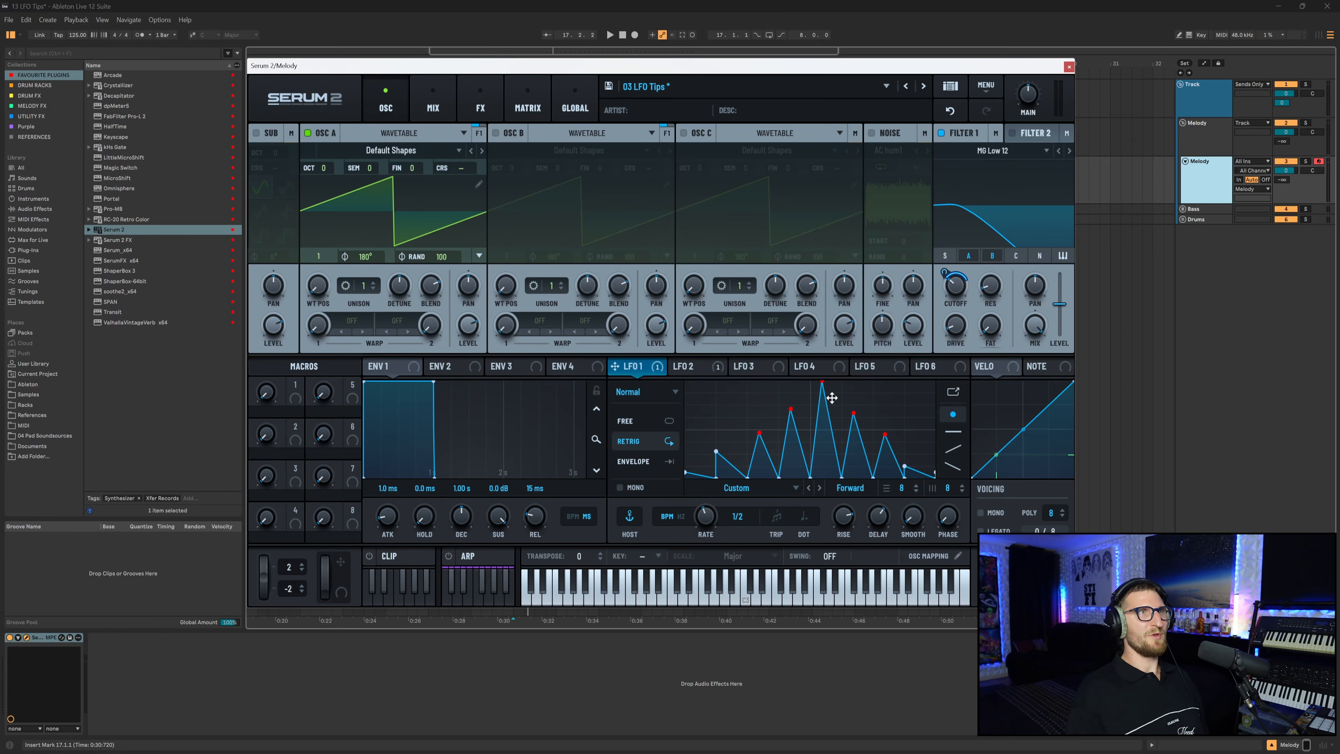
left_click(950, 111)
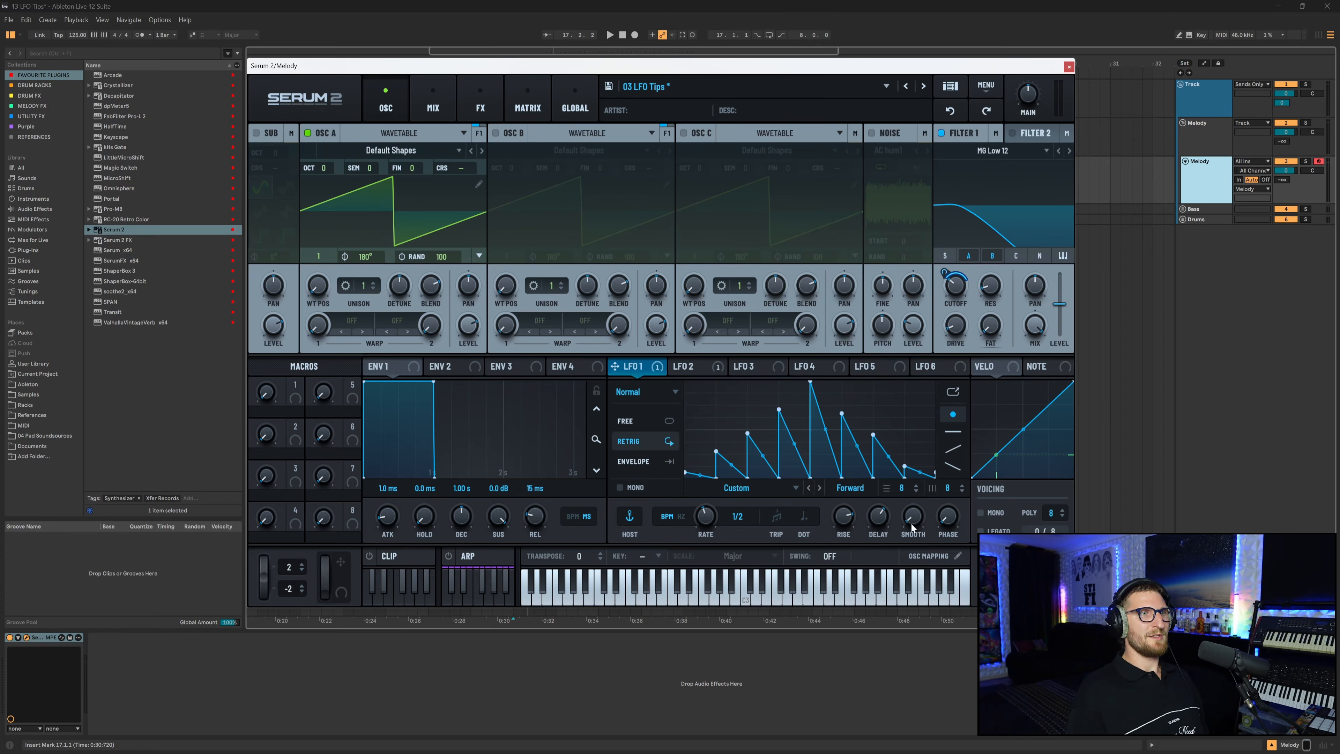
Raise LFO 1's Smooth to round off the ramps.
mouse_move(910, 522)
left_mouse_down()
mouse_move(922, 489)
mouse_move(911, 504)
mouse_move(903, 489)
mouse_move(916, 516)
left_mouse_up()
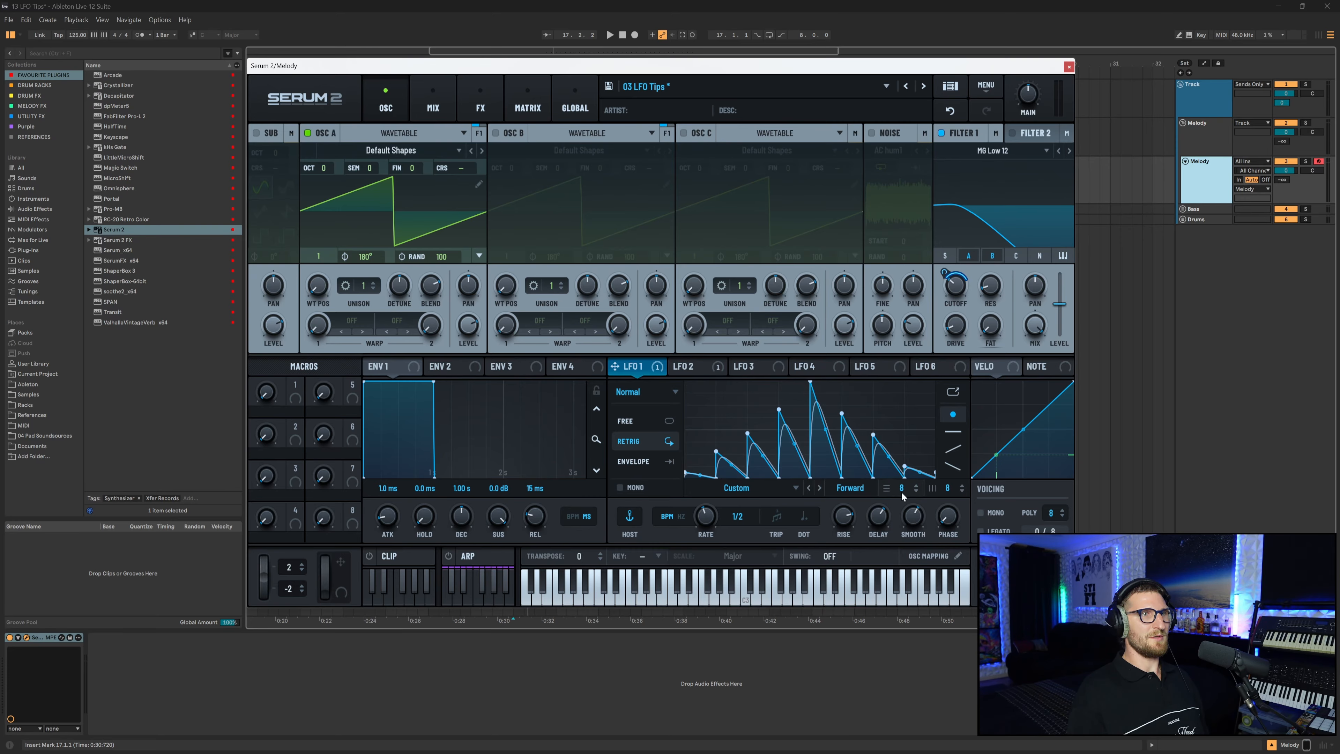
mouse_move(915, 521)
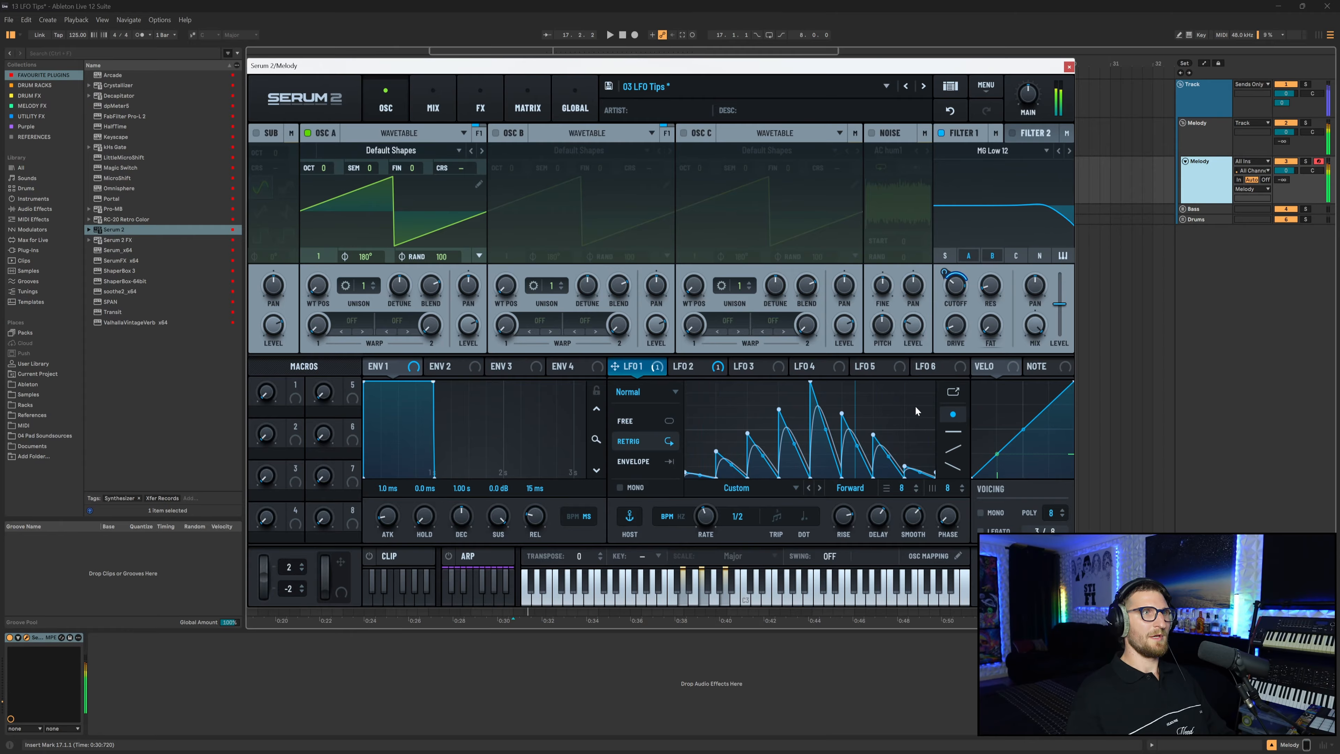
left_click_drag(949, 523, 944, 521)
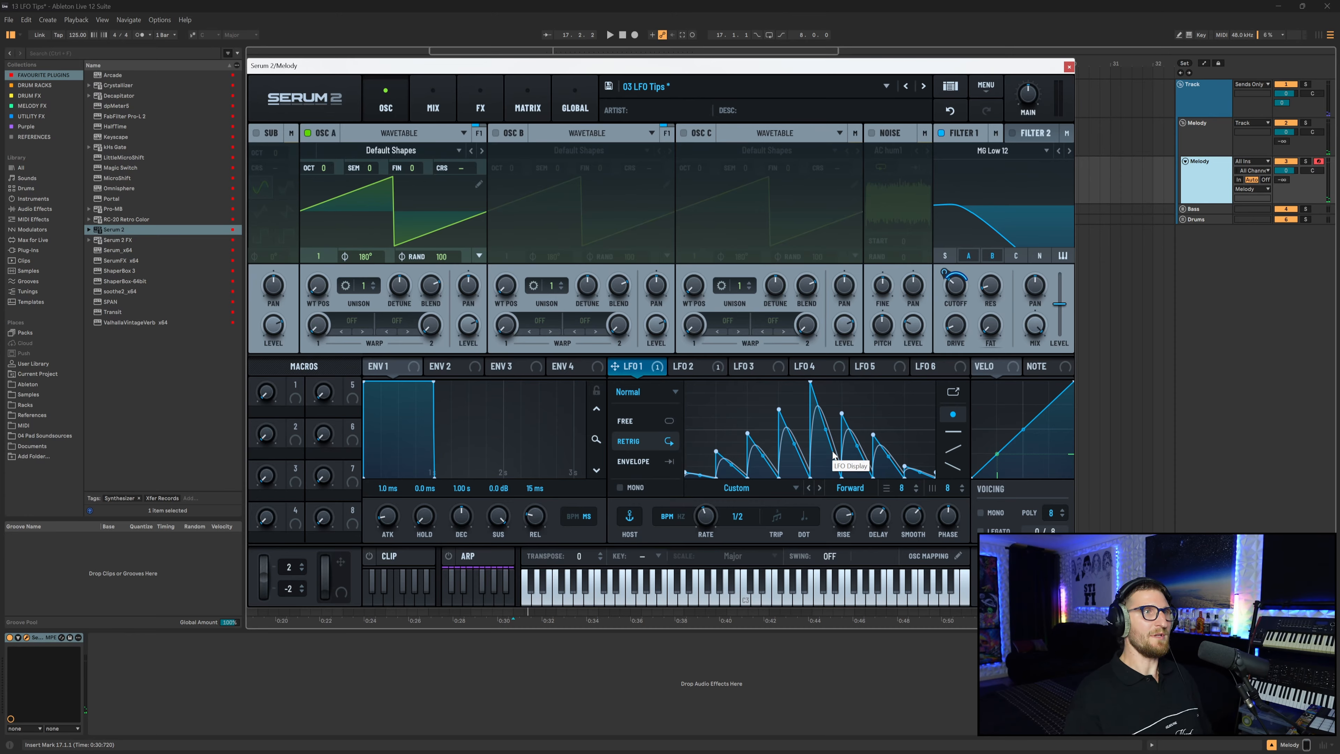
mouse_move(953, 520)
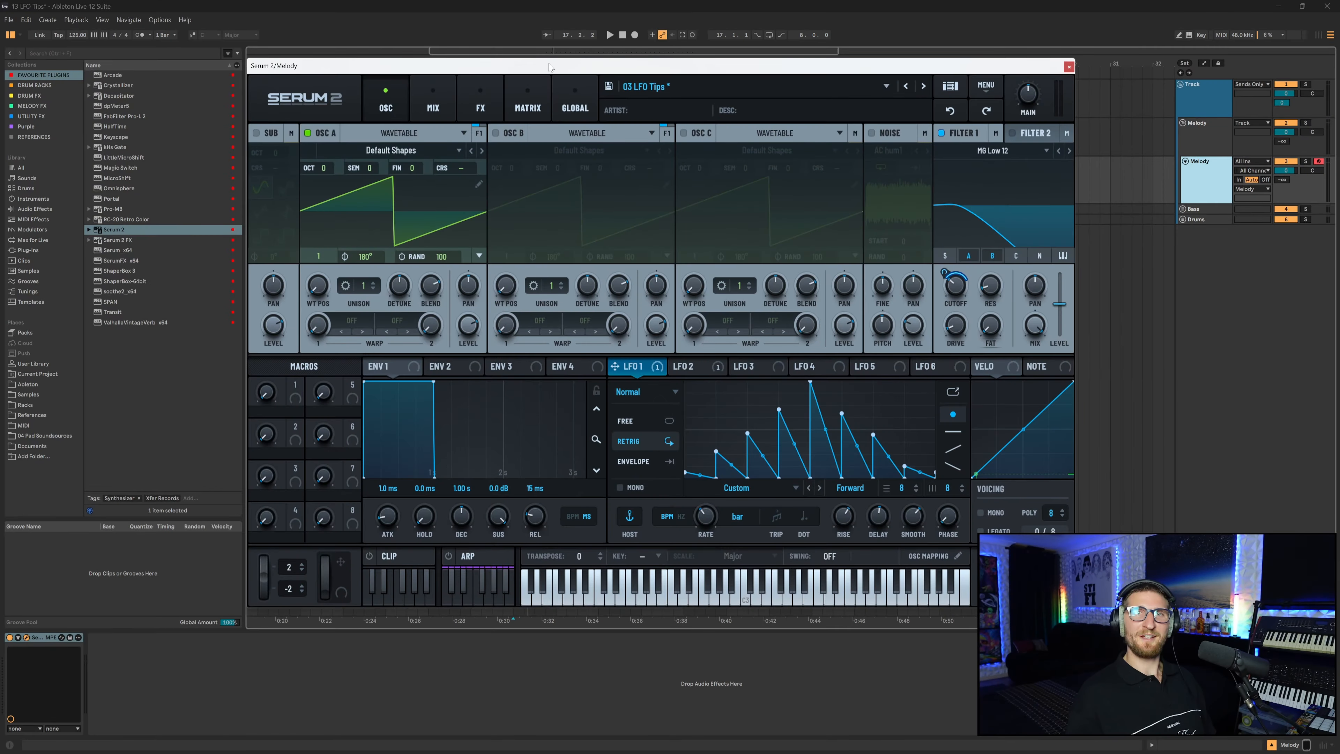
left_click(860, 492)
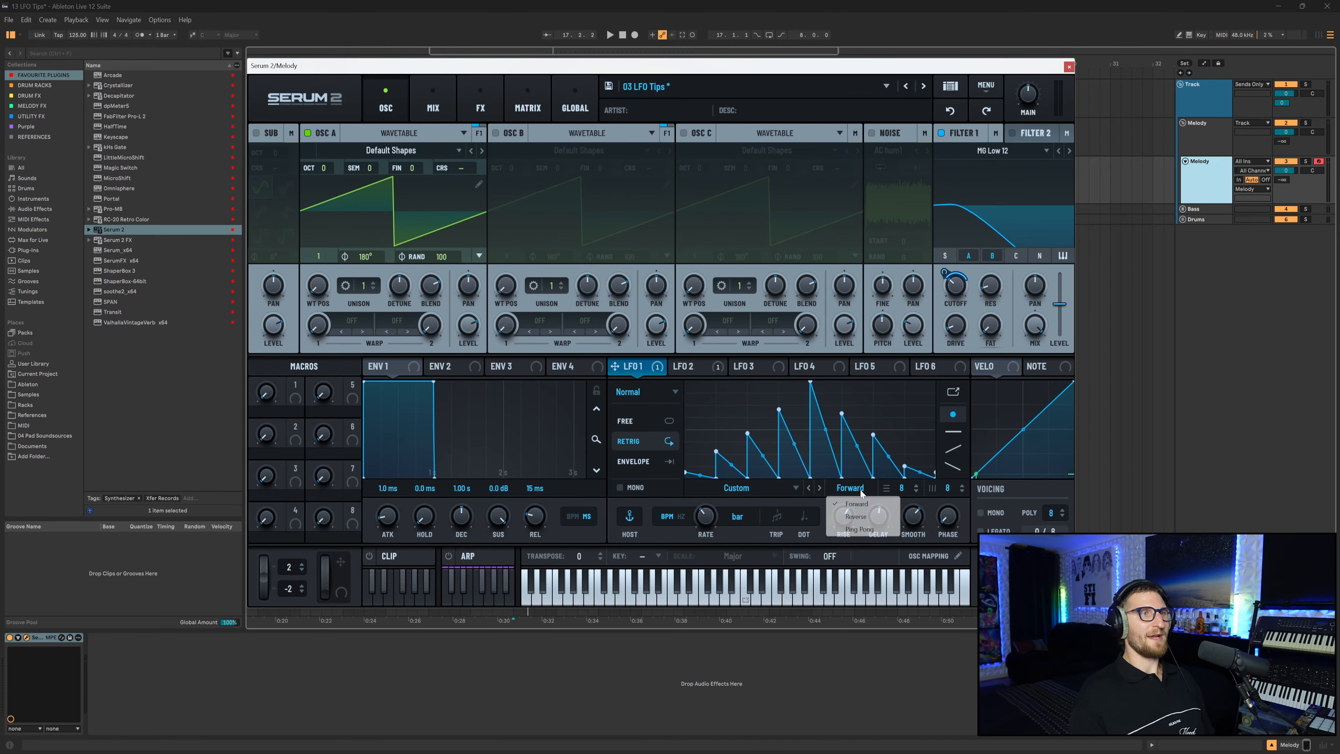
left_click(857, 492)
left_click(857, 492)
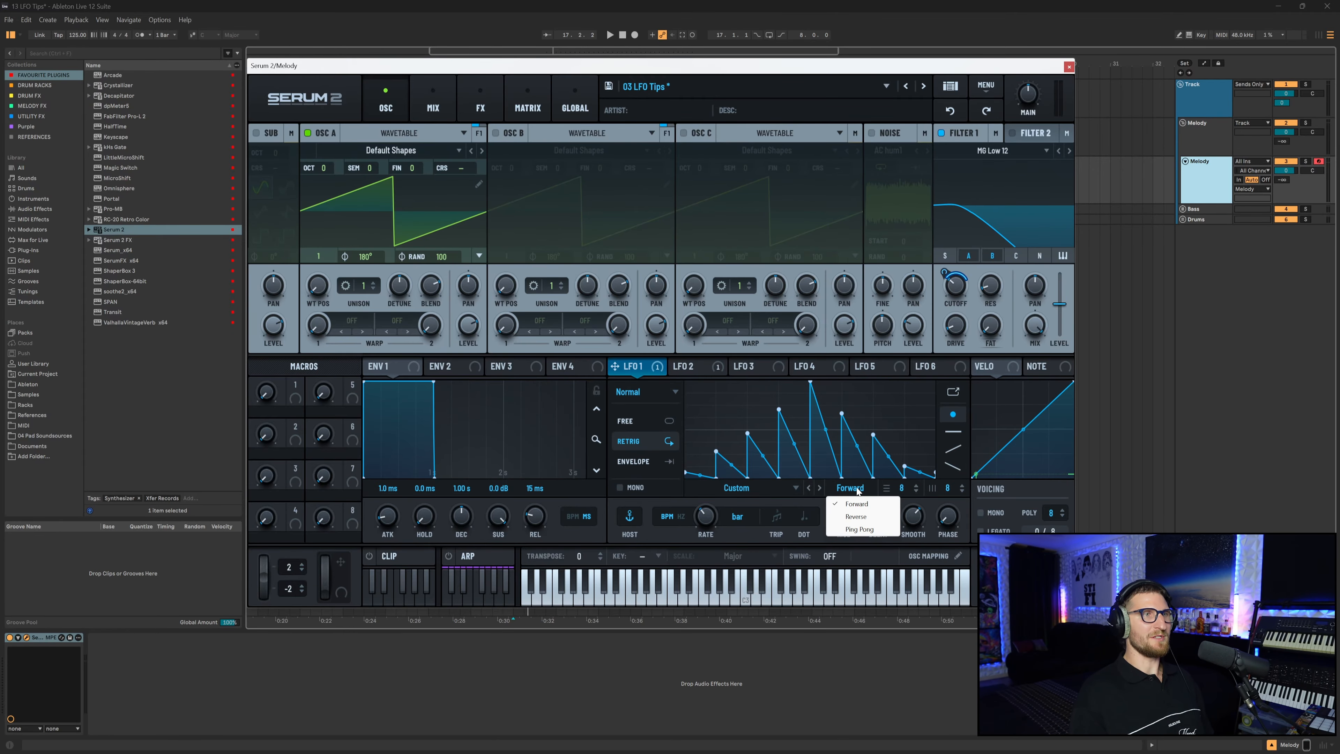
left_click(857, 491)
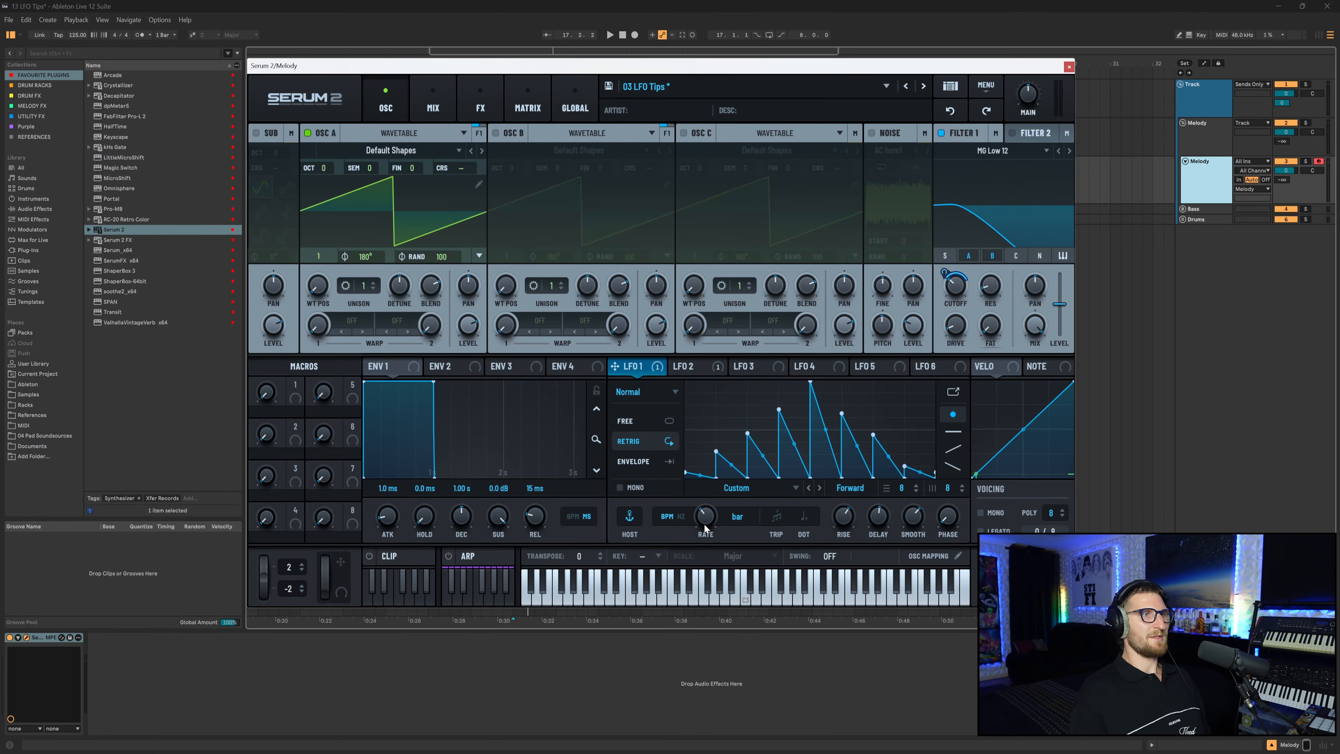
Set LFO 1's rate to 1/2 and switch to LFO 2 and back to LFO 1.
left_click_drag(705, 527, 708, 518)
left_click(695, 369)
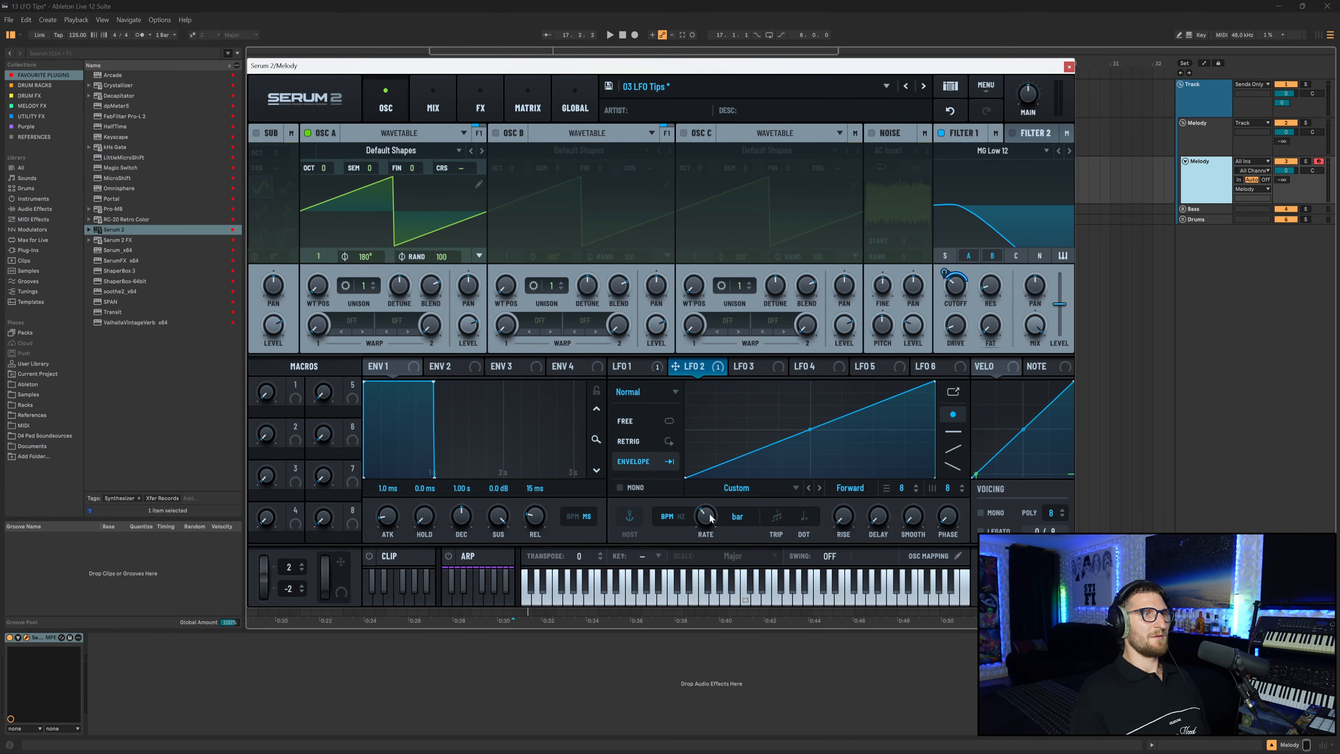
left_click(632, 366)
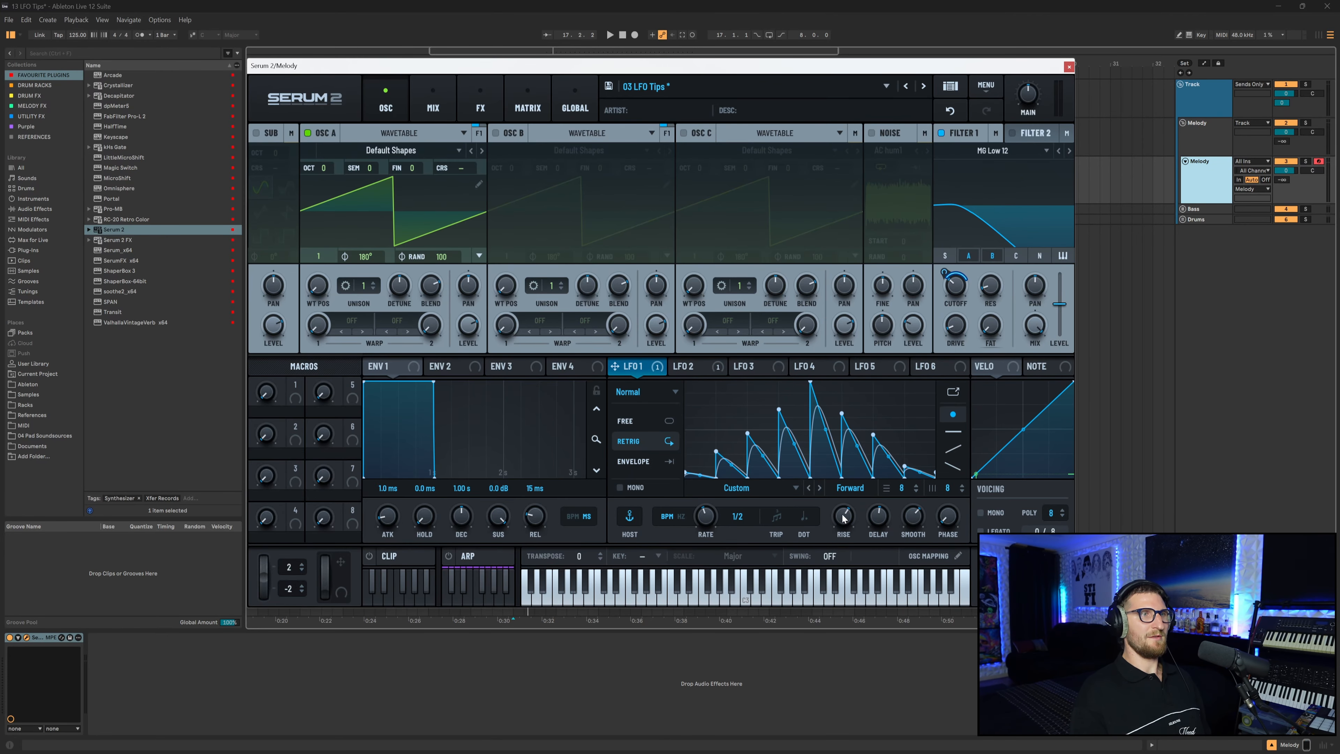
Change LFO 1's playback direction to Reverse, then to Ping Pong.
mouse_move(882, 525)
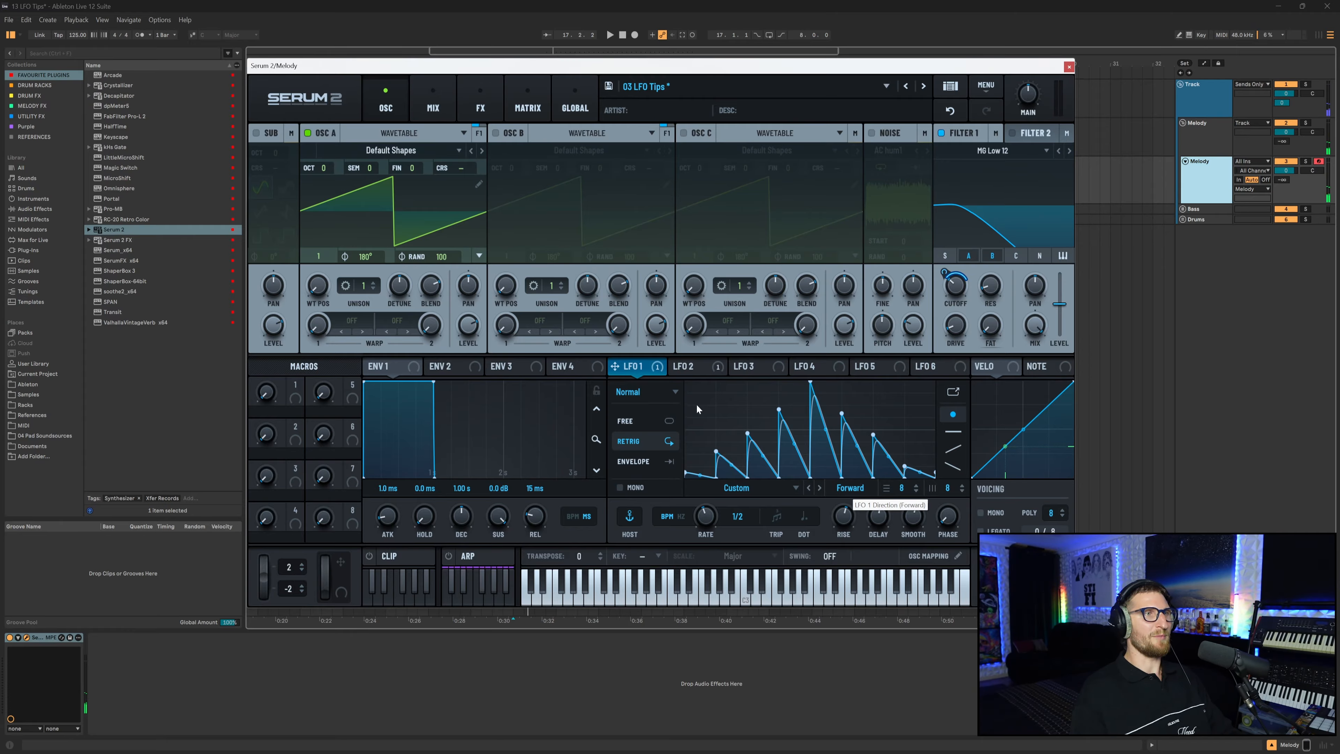
left_click(847, 487)
left_click(843, 516)
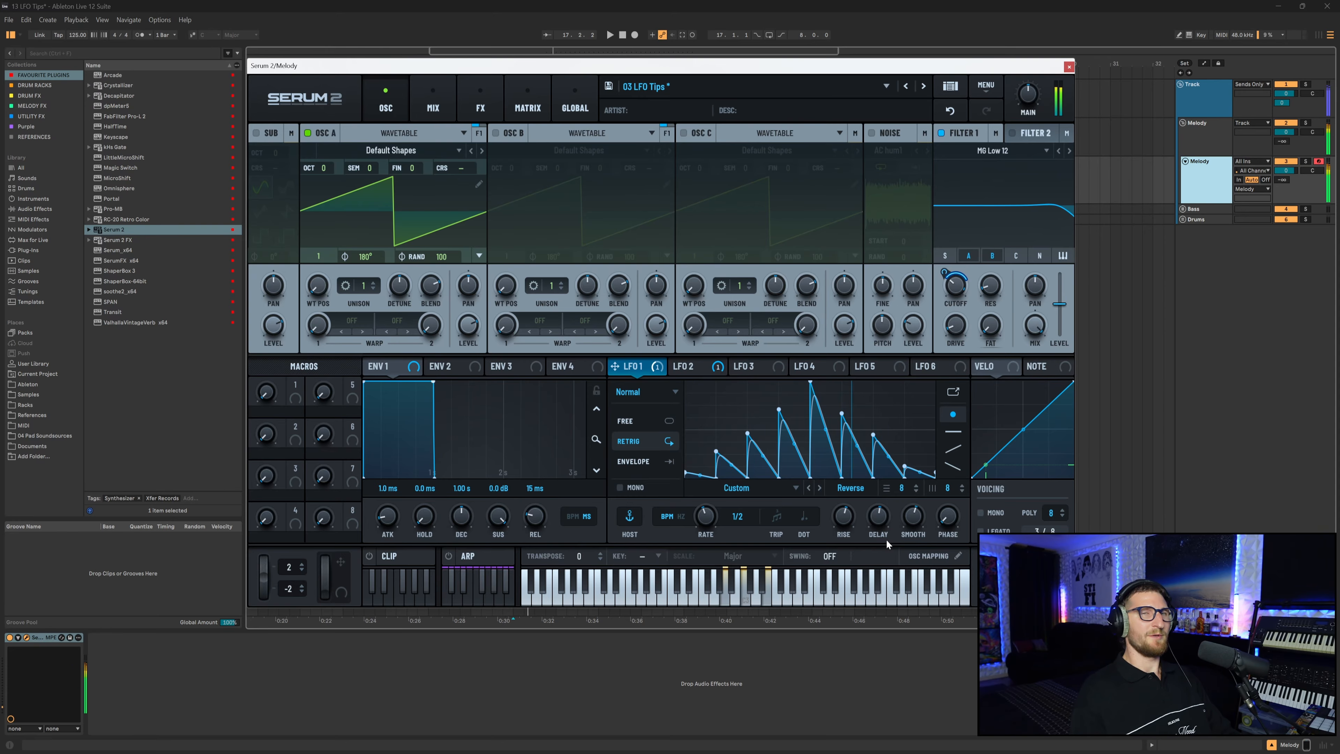
left_click(858, 488)
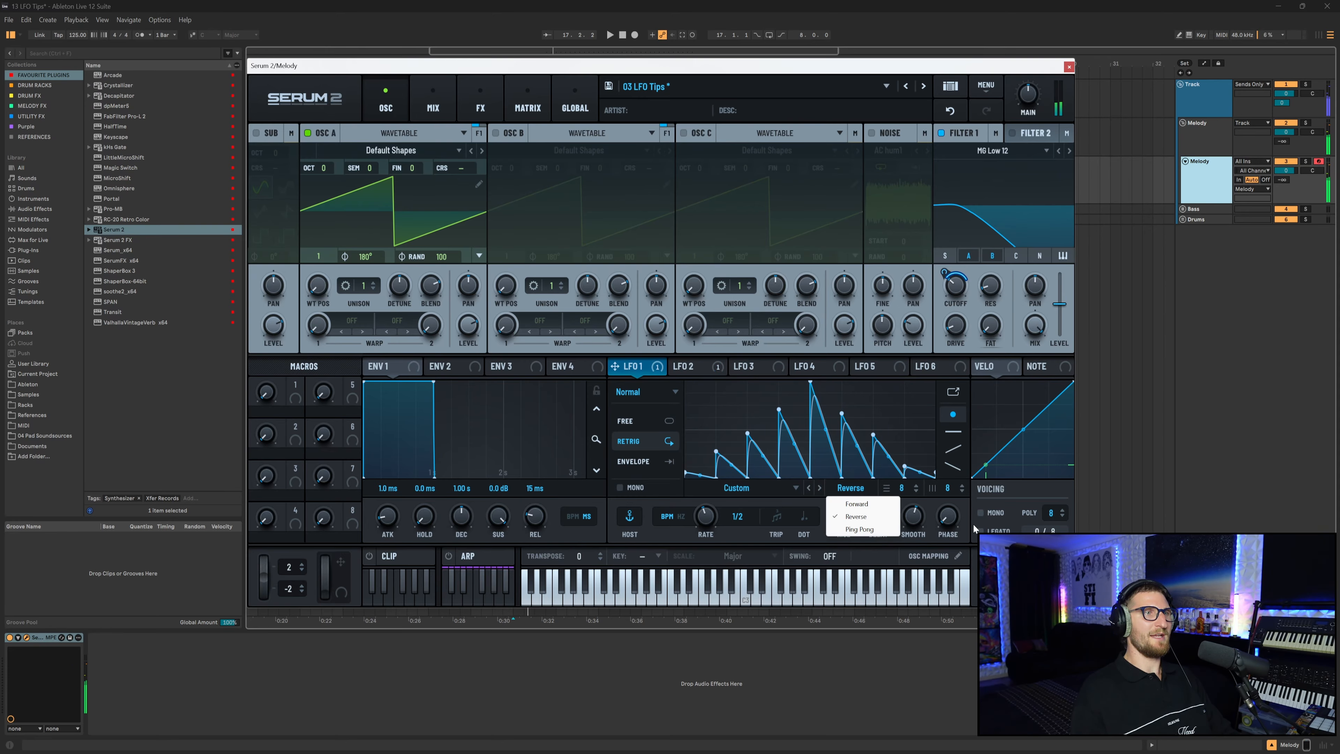
left_click(871, 530)
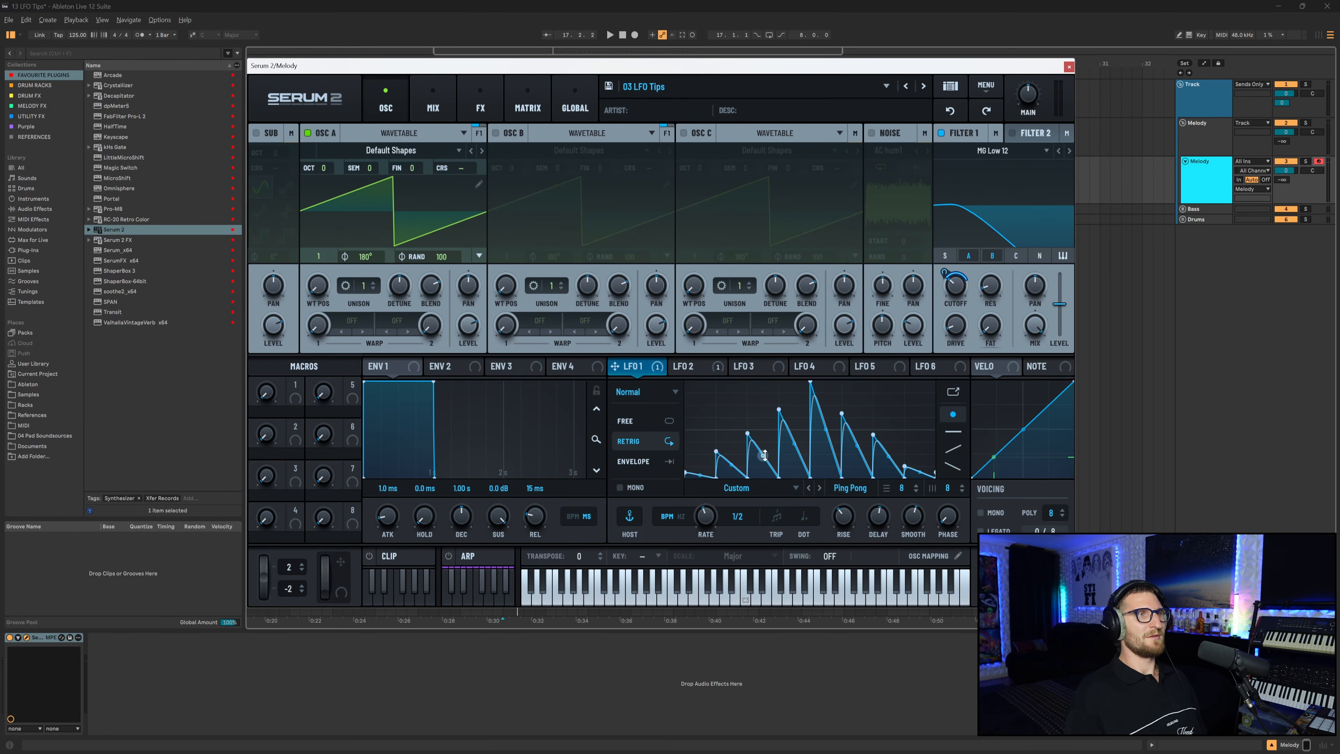
Try bending the curves of LFO 1's ramps, then undo the bends.
mouse_move(763, 456)
left_mouse_down()
mouse_move(784, 433)
mouse_move(756, 473)
left_mouse_up()
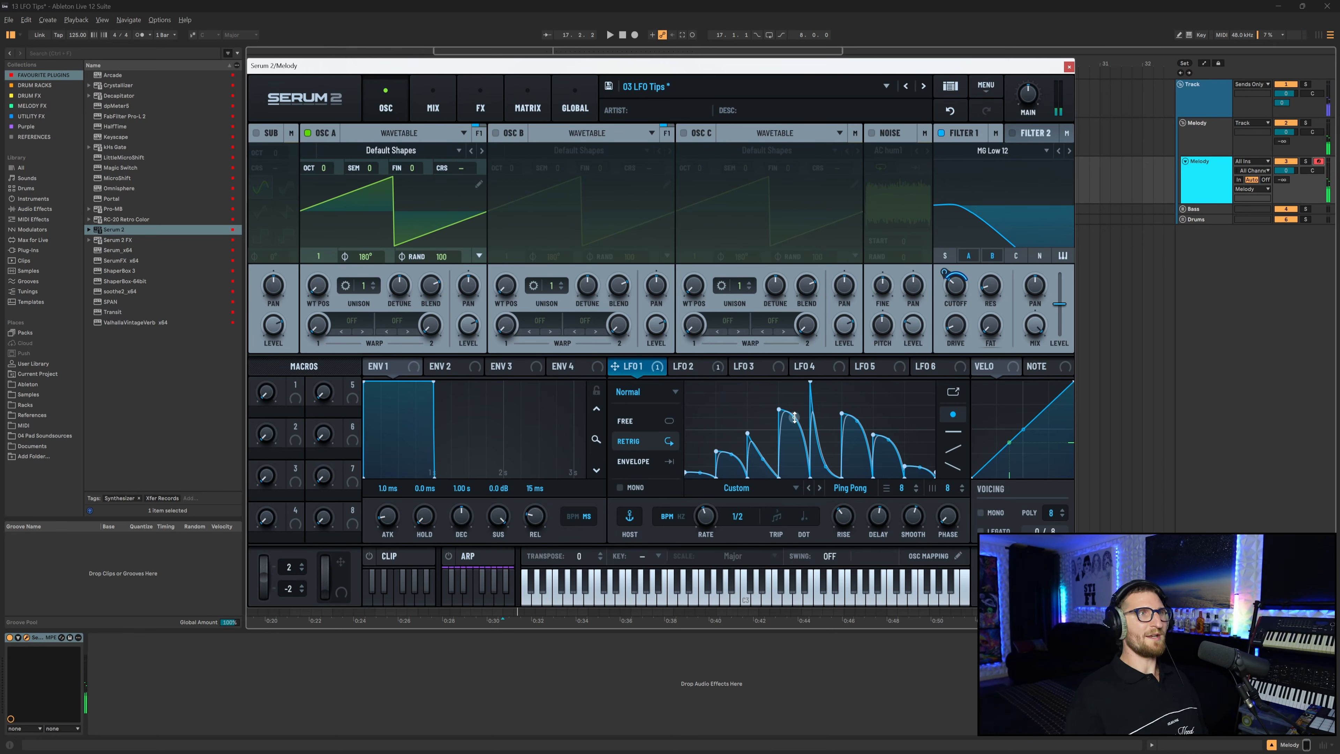
left_click_drag(792, 424, 762, 443)
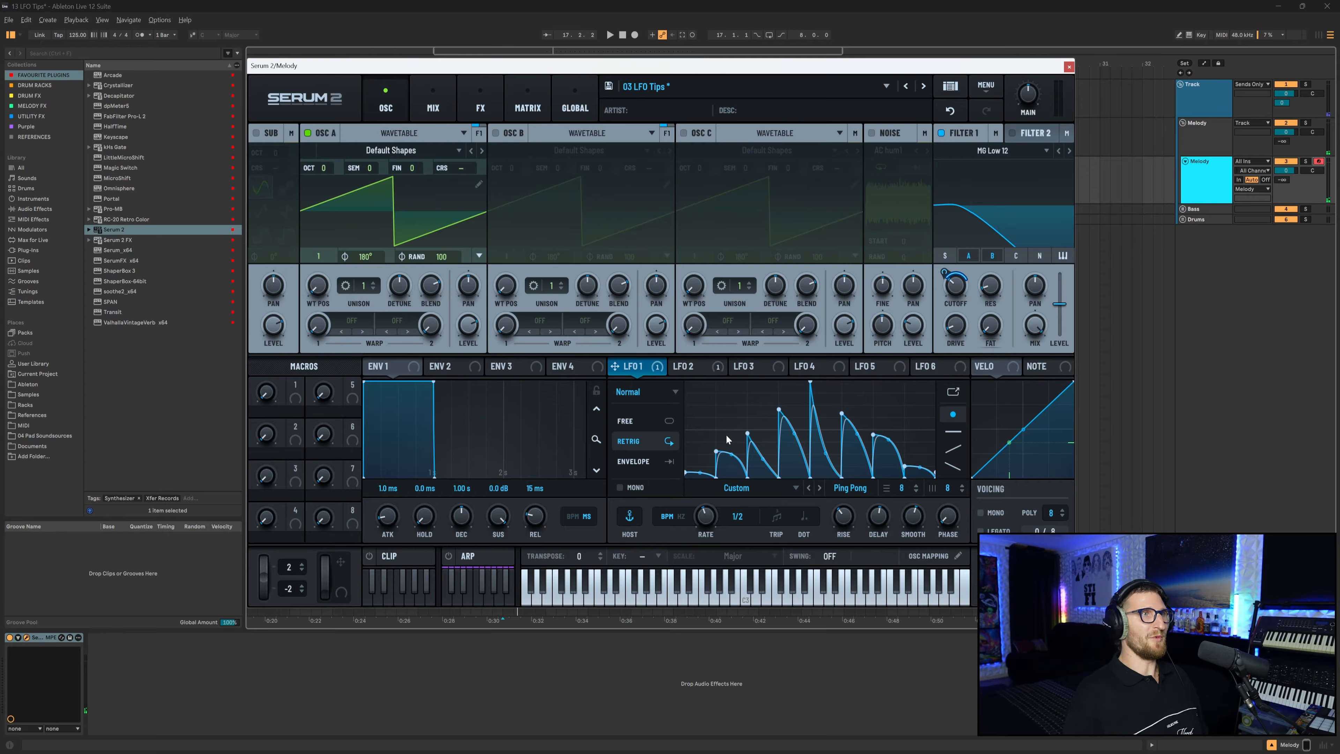
left_click(953, 110)
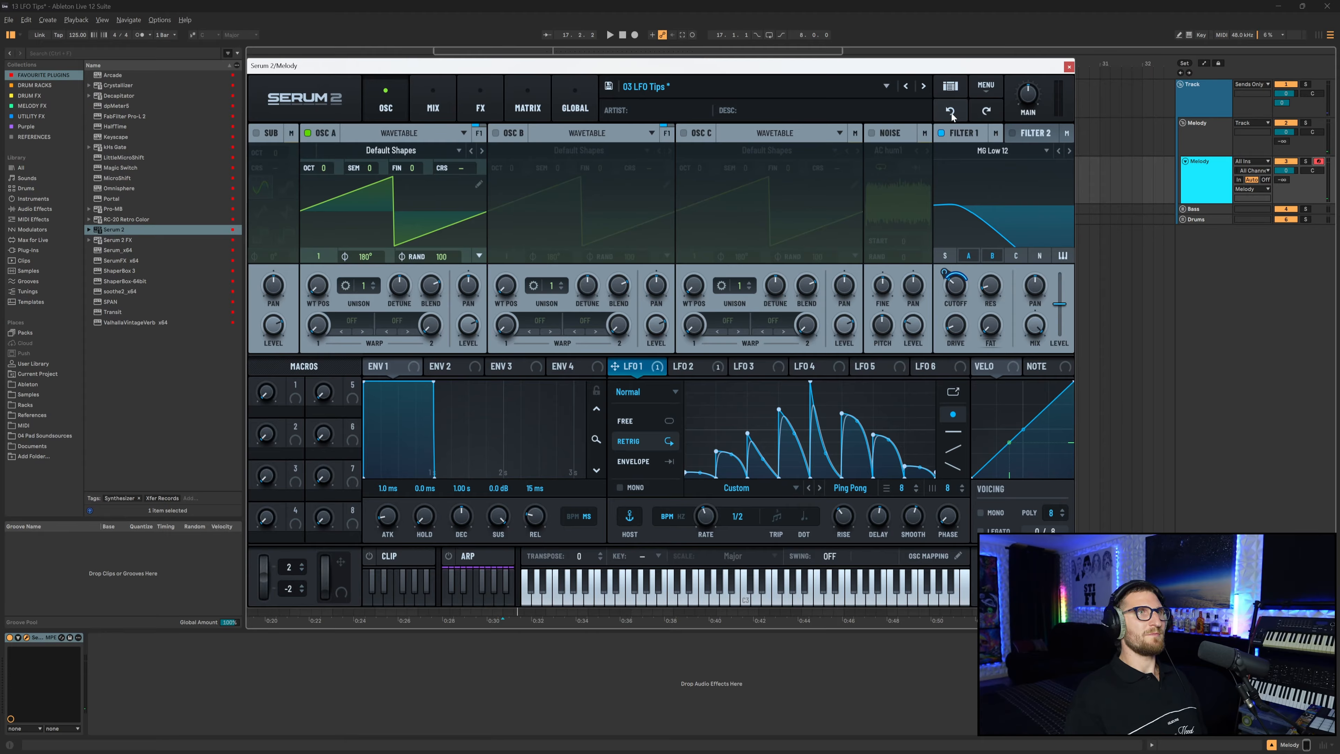
left_click(951, 111)
left_click(951, 109)
left_click(952, 110)
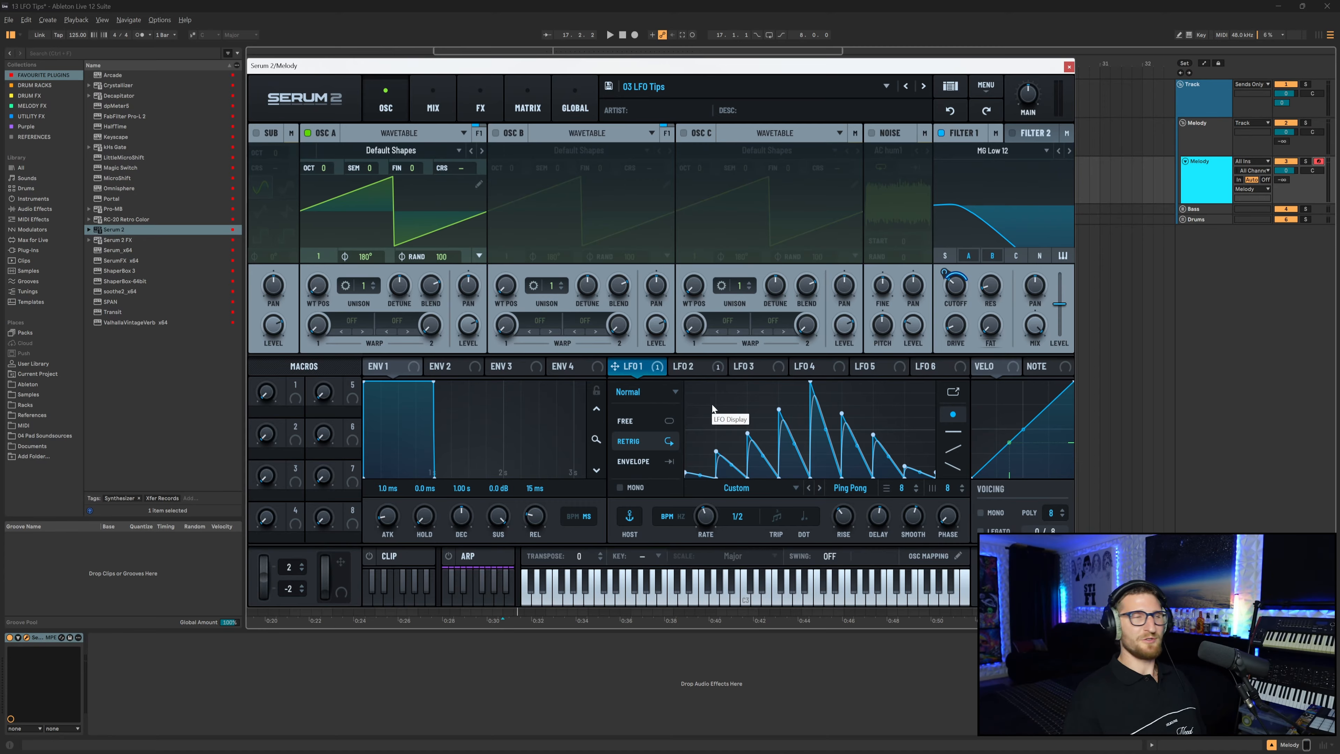
Select a group of LFO 1's points and move them to the right, then set the LFO rate to bar.
left_click(716, 451)
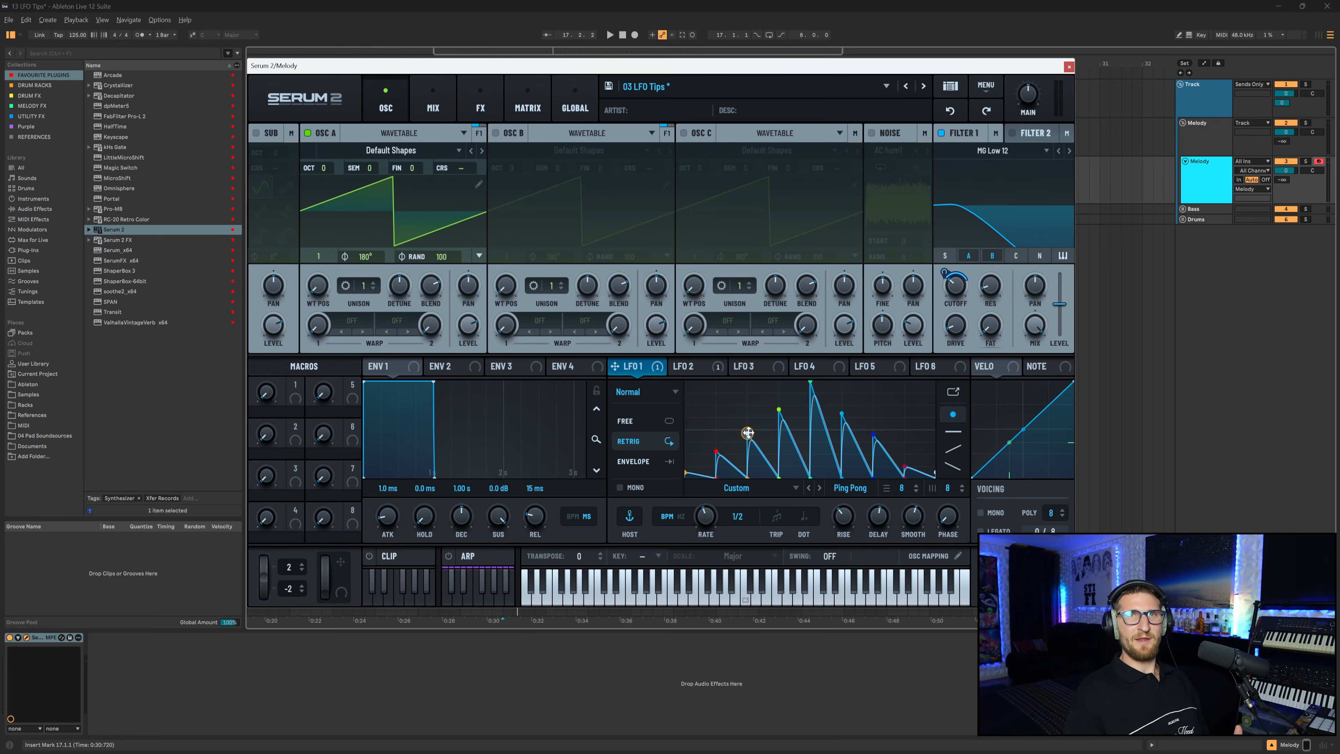
left_click_drag(748, 433, 780, 416)
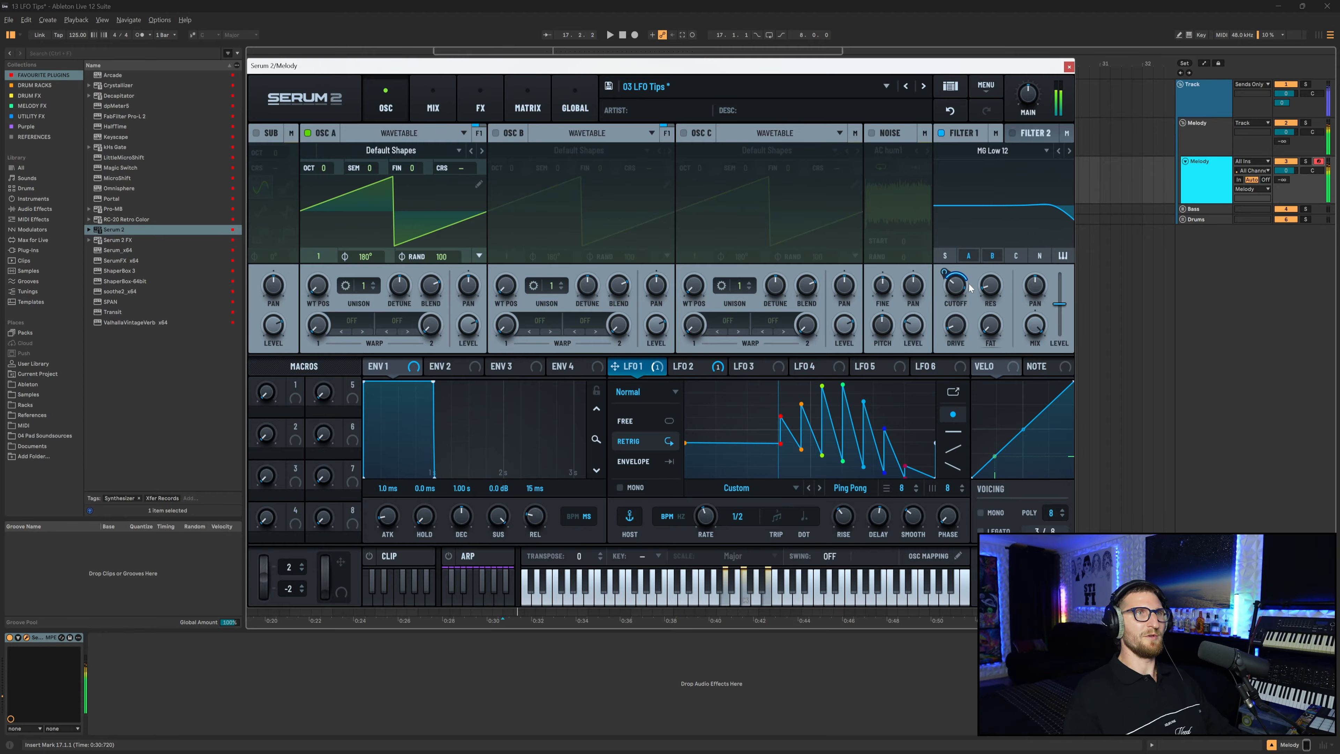
mouse_move(954, 305)
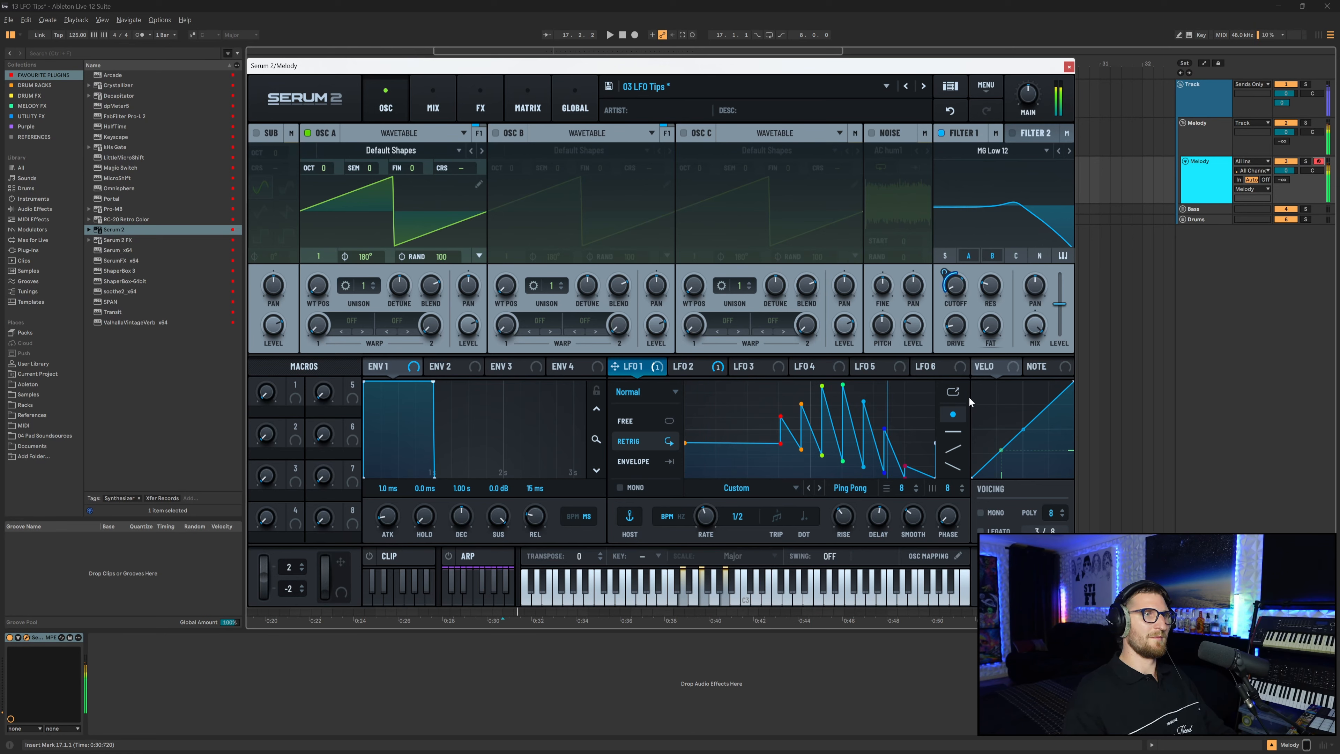
left_click_drag(711, 516, 709, 534)
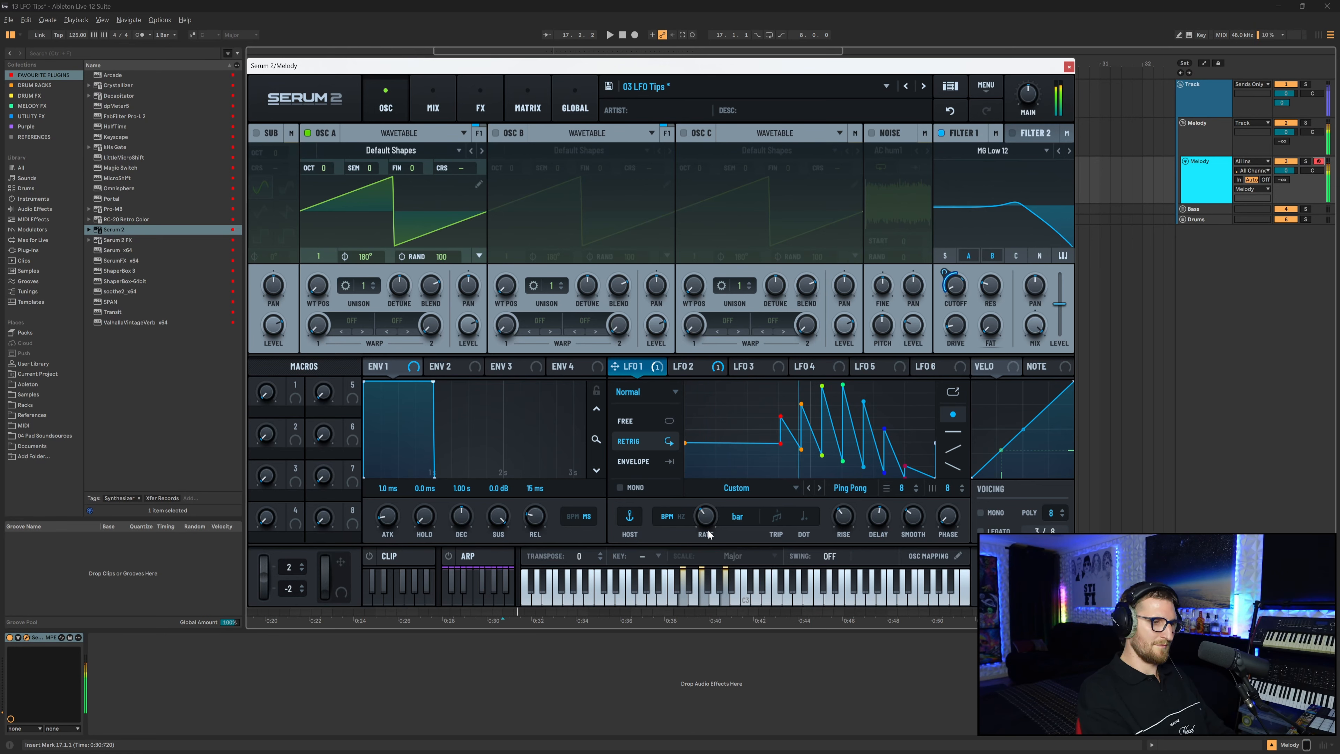